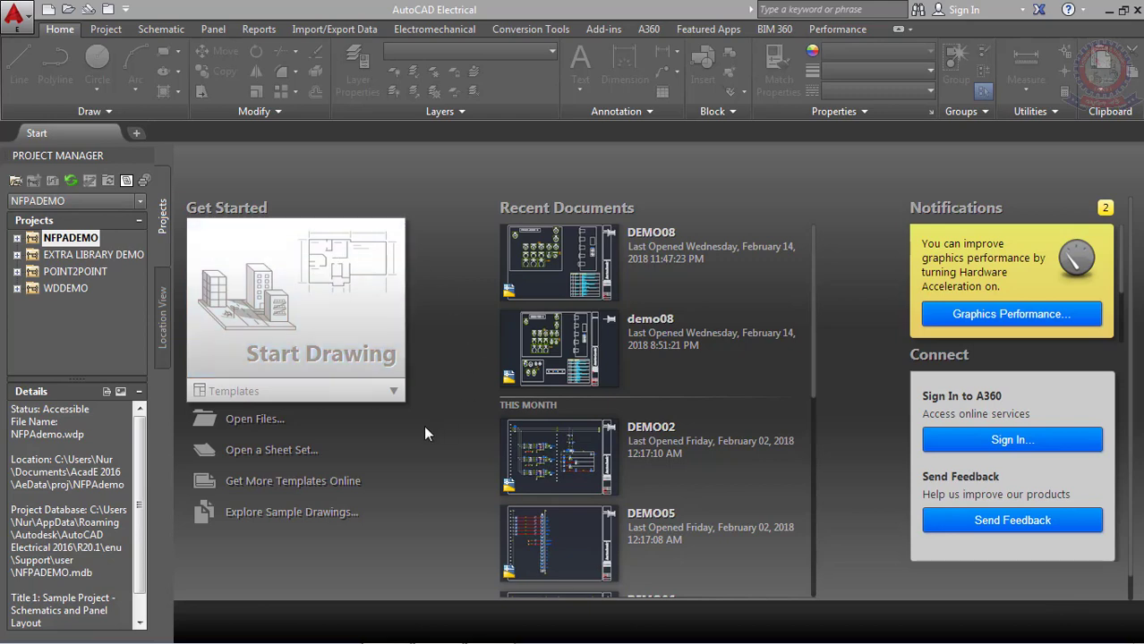
# Start a blank drawing and expand the WDDEMO project's SCHEMATIC folder in Project Manager
pyautogui.click(283, 320)
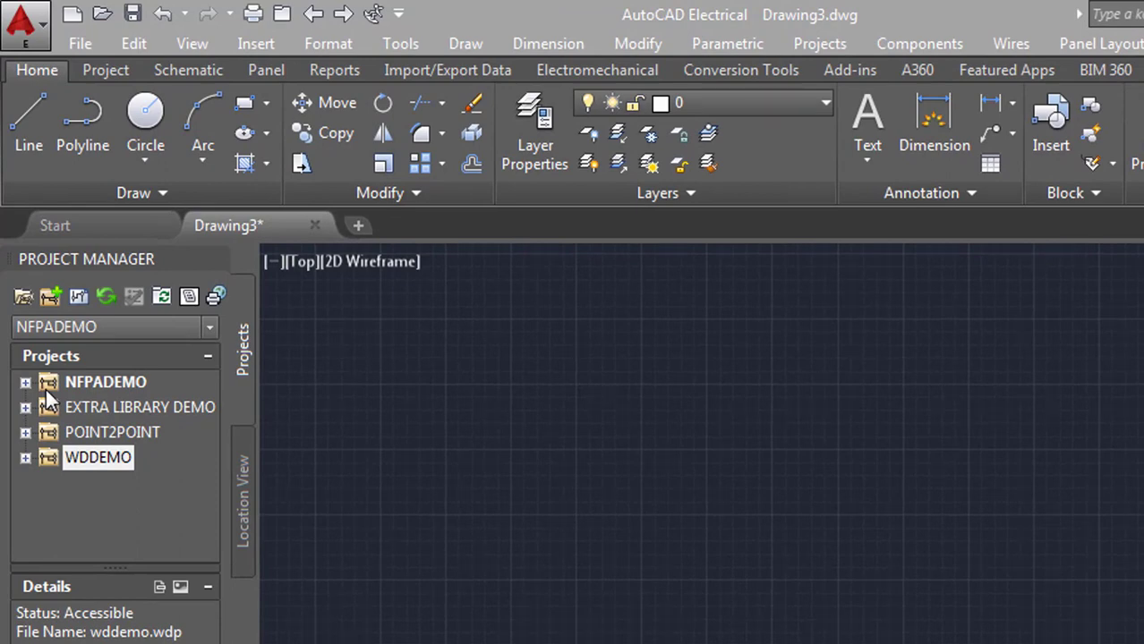
pyautogui.click(25, 457)
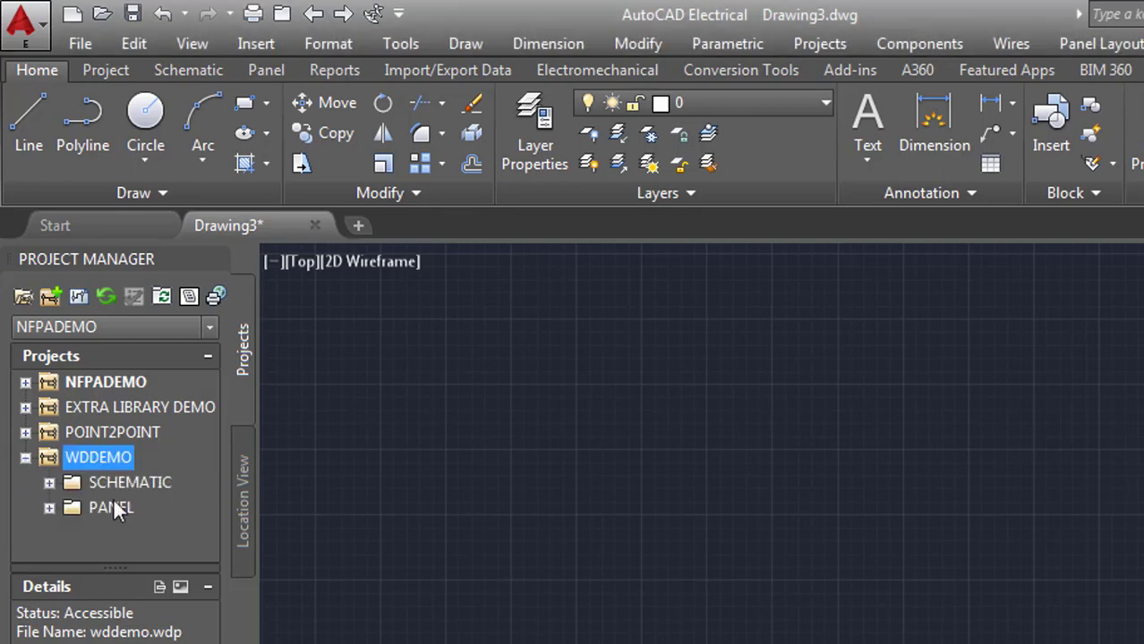
pyautogui.click(50, 482)
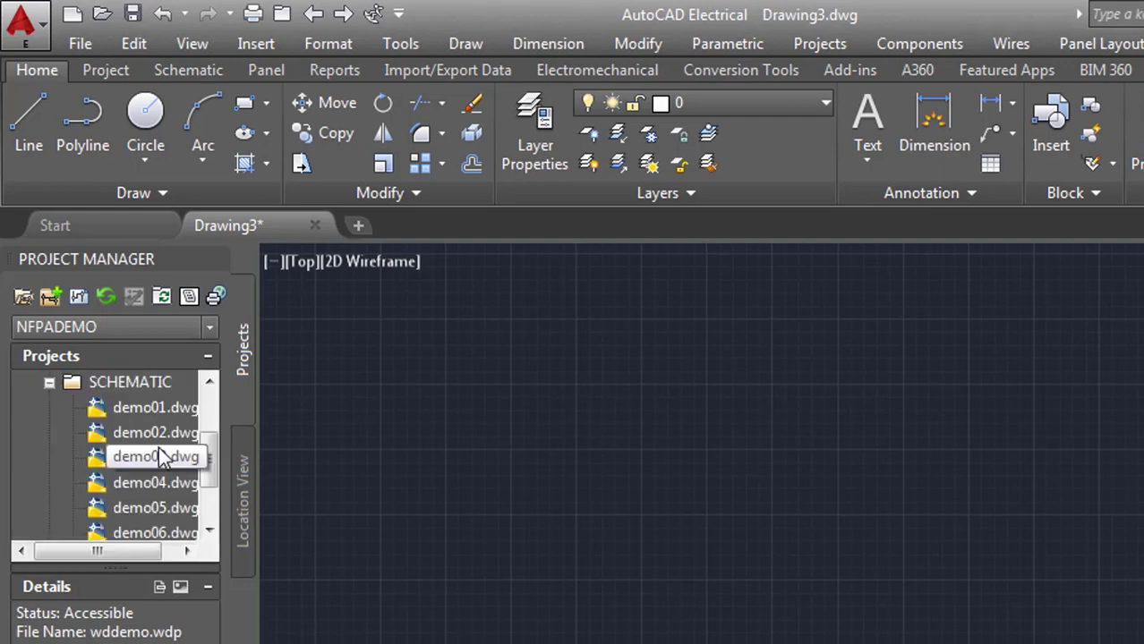
# Open demo08.dwg from the project's PANEL folder
pyautogui.moveTo(206, 458); pyautogui.dragTo(211, 470)
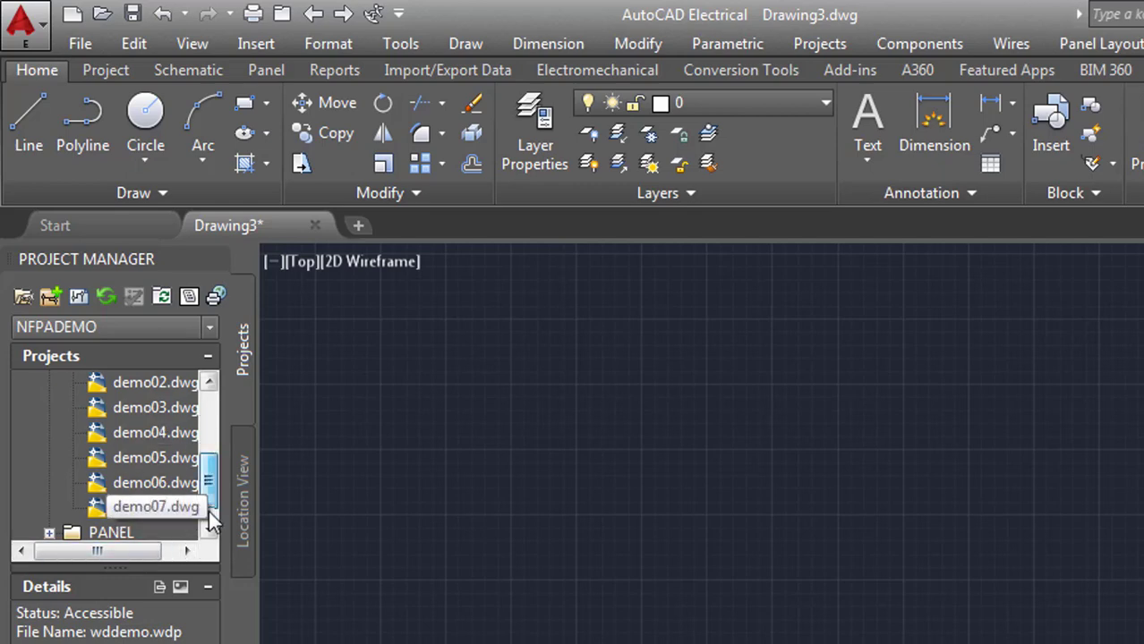
pyautogui.click(209, 510)
pyautogui.click(50, 508)
pyautogui.click(125, 506)
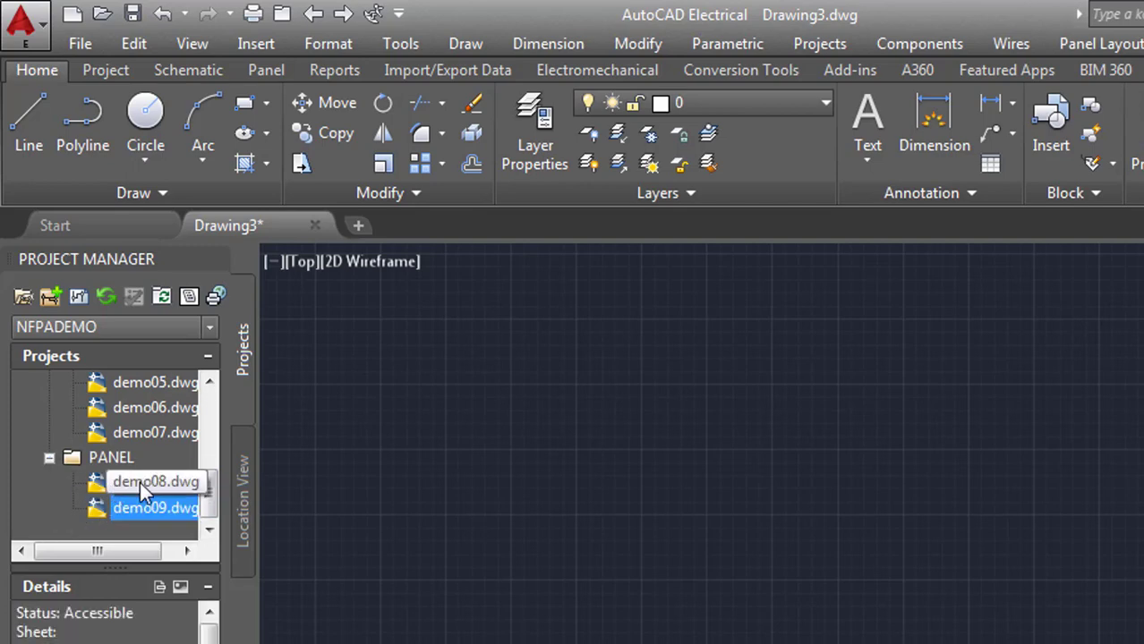
pyautogui.click(140, 481)
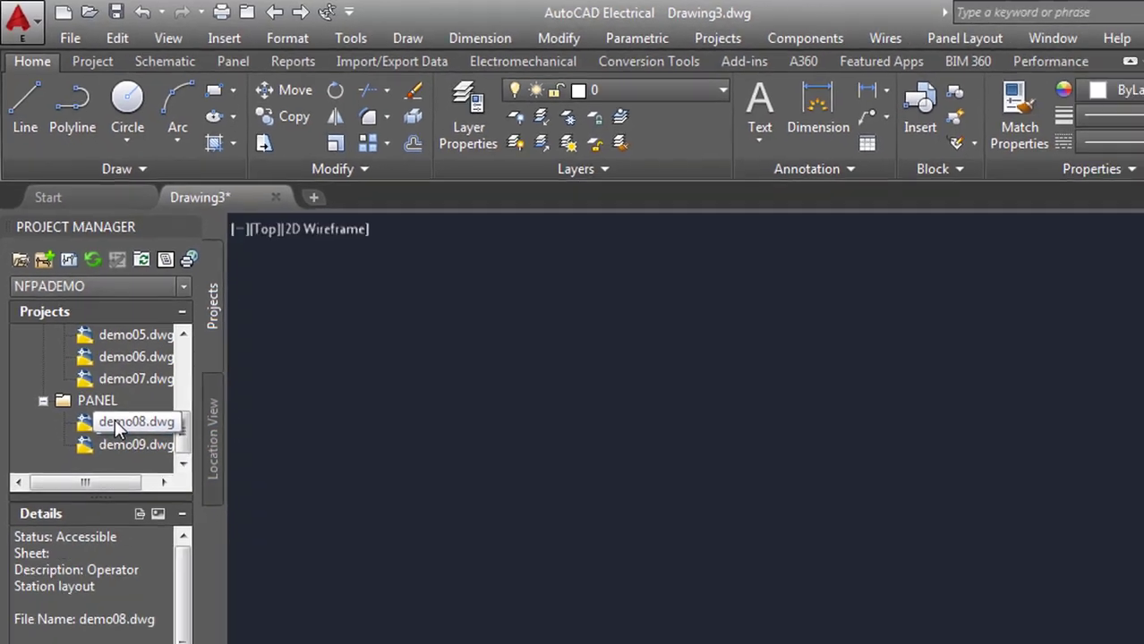
pyautogui.doubleClick(114, 422)
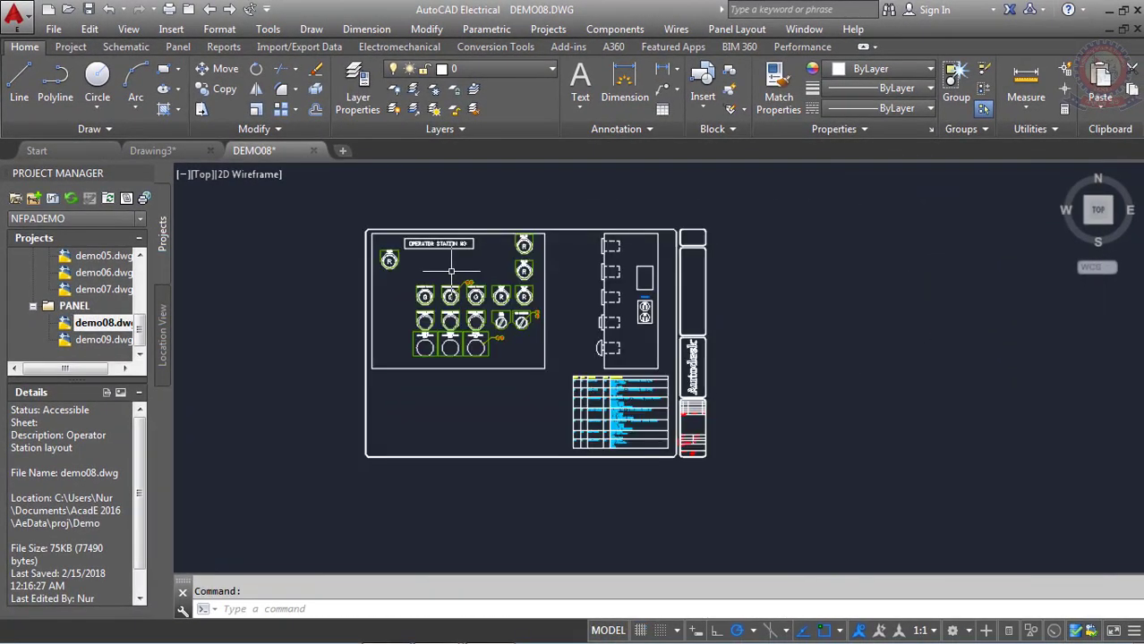
pyautogui.scroll(6, 451, 271)
pyautogui.scroll(3, 421, 259)
pyautogui.moveTo(438, 255); pyautogui.dragTo(449, 332, button='middle')
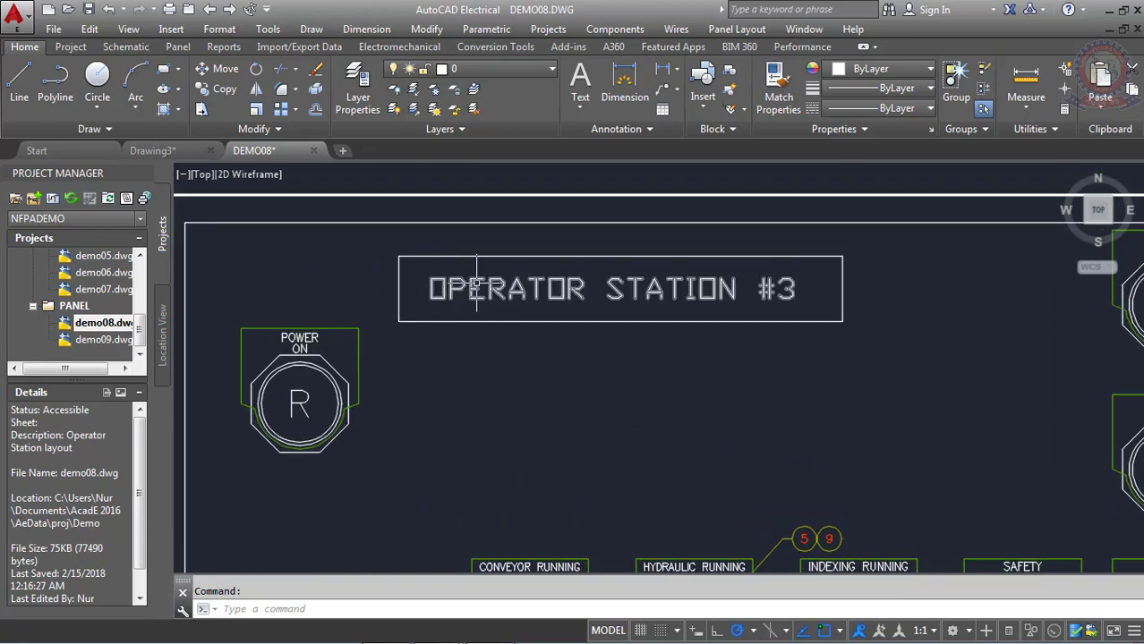
pyautogui.scroll(-2, 702, 367)
pyautogui.moveTo(694, 365)
pyautogui.mouseDown(button='middle')
pyautogui.moveTo(629, 297)
pyautogui.moveTo(541, 250)
pyautogui.mouseUp(button='middle')
pyautogui.scroll(-1, 494, 274)
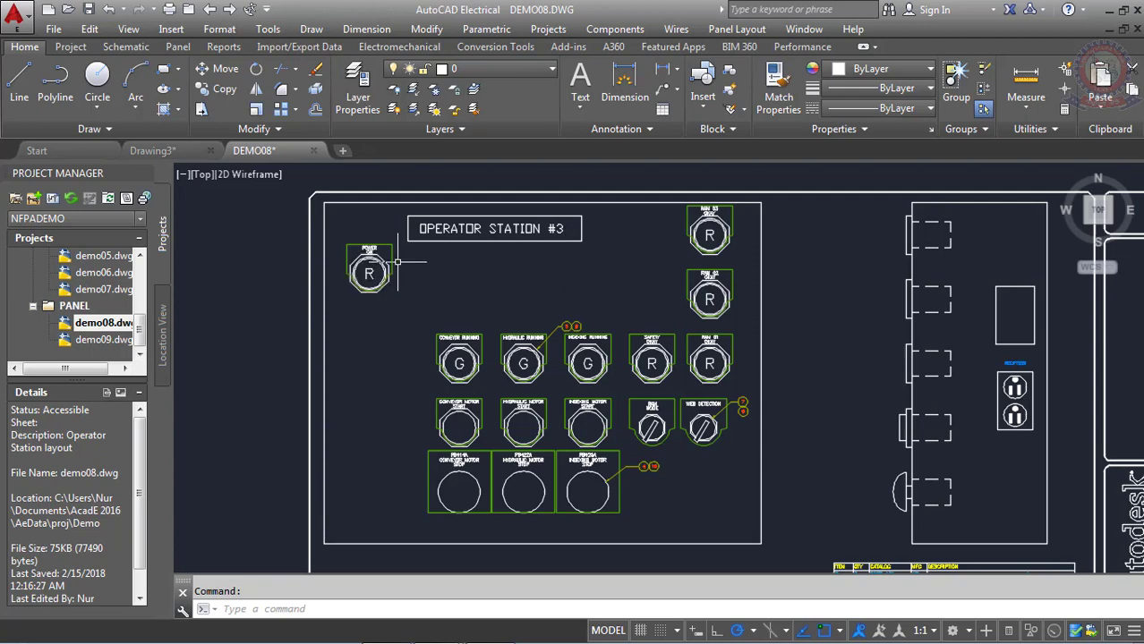
pyautogui.scroll(2, 367, 268)
pyautogui.scroll(2, 366, 266)
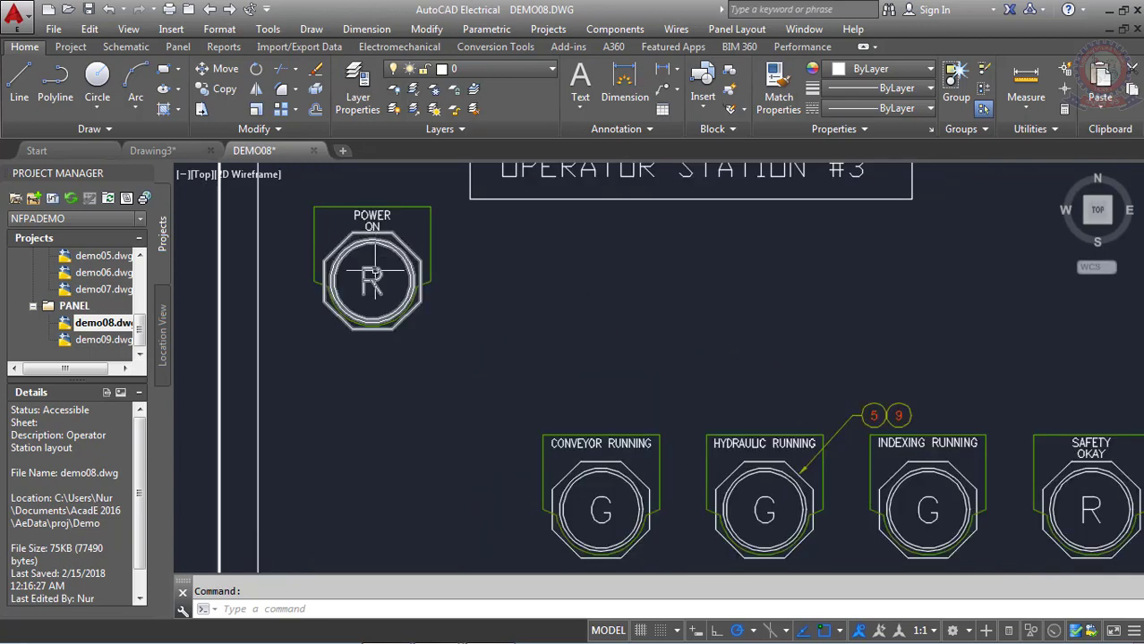
pyautogui.scroll(-3, 358, 240)
pyautogui.scroll(5, 367, 259)
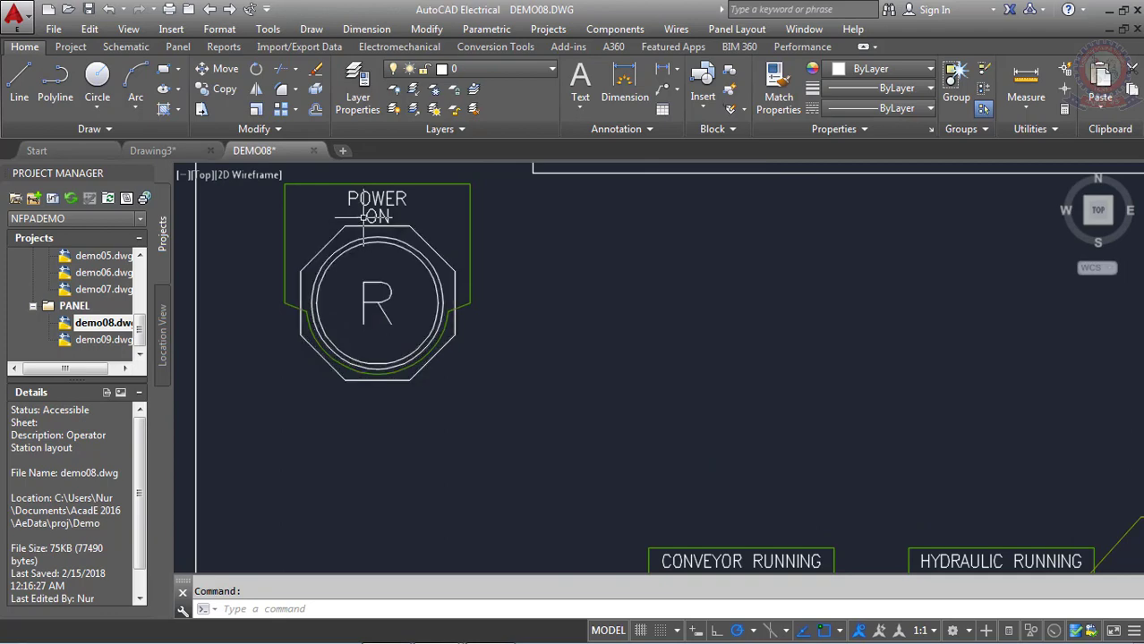
pyautogui.scroll(-2, 375, 274)
pyautogui.scroll(-1, 408, 272)
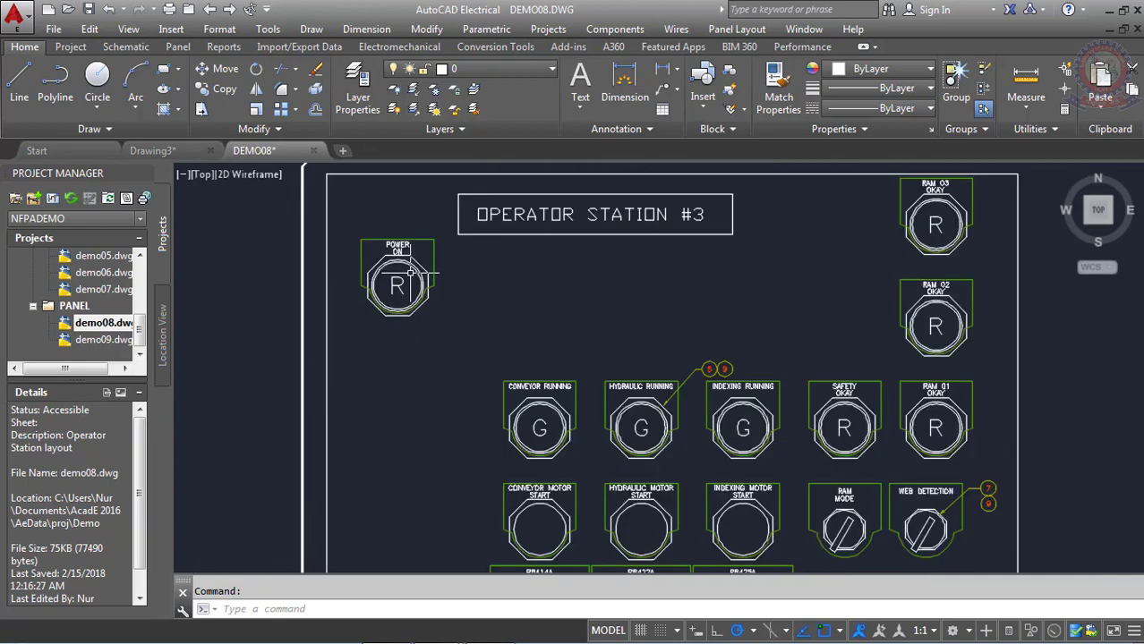
pyautogui.scroll(-3, 412, 271)
pyautogui.scroll(8, 412, 278)
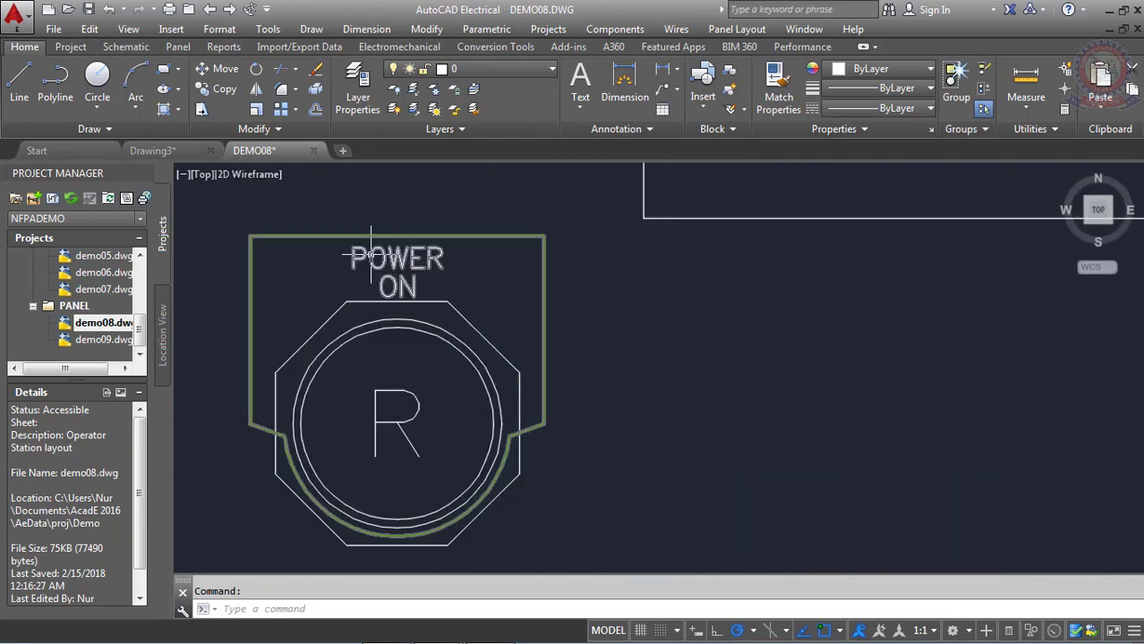
pyautogui.scroll(-4, 414, 286)
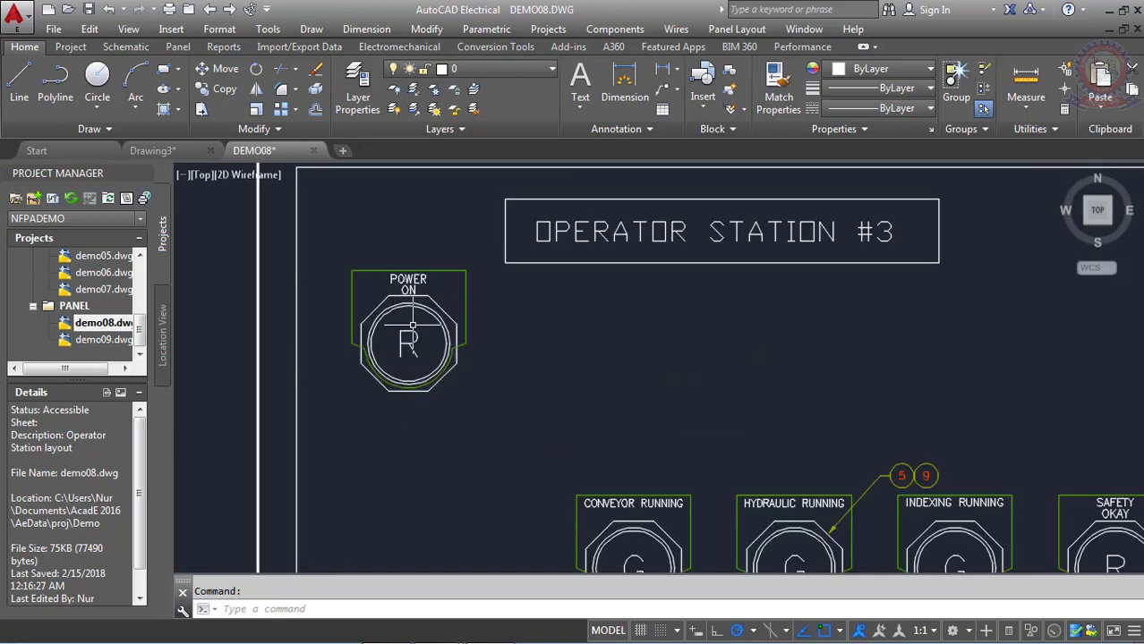
pyautogui.scroll(-2, 603, 333)
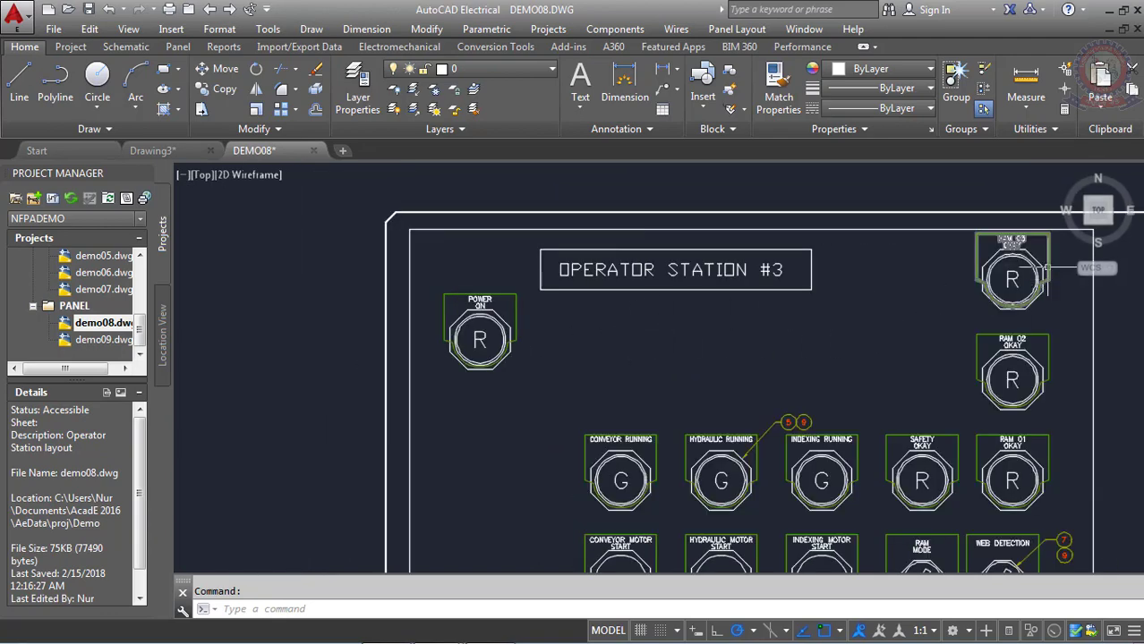
pyautogui.scroll(4, 1049, 261)
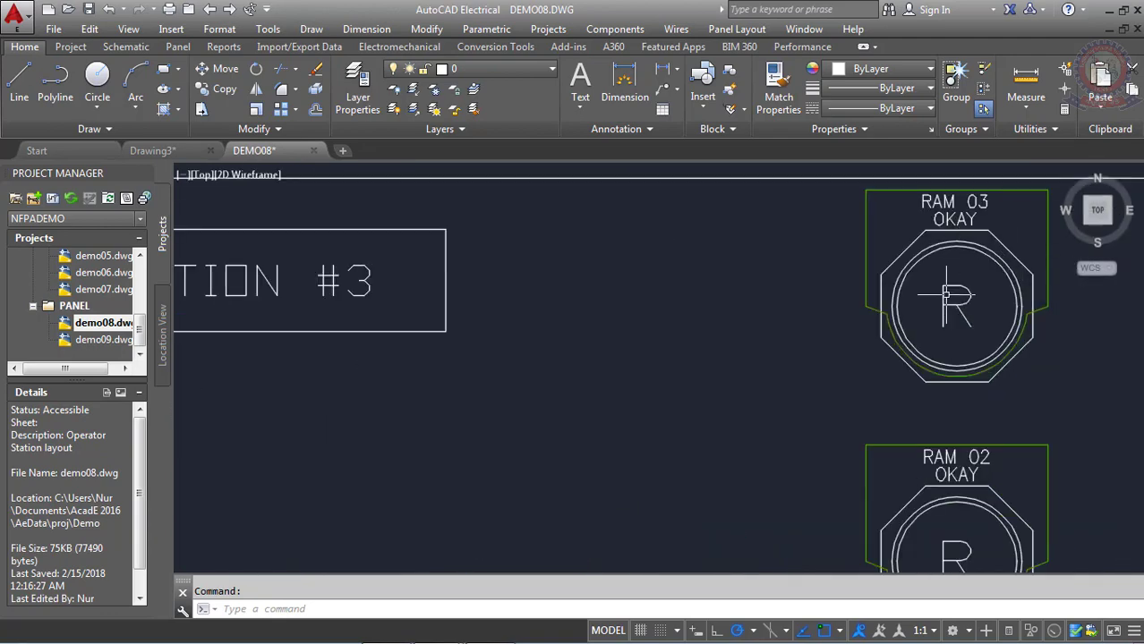
pyautogui.scroll(-3, 949, 251)
pyautogui.scroll(1, 902, 301)
pyautogui.moveTo(902, 302); pyautogui.dragTo(821, 208, button='middle')
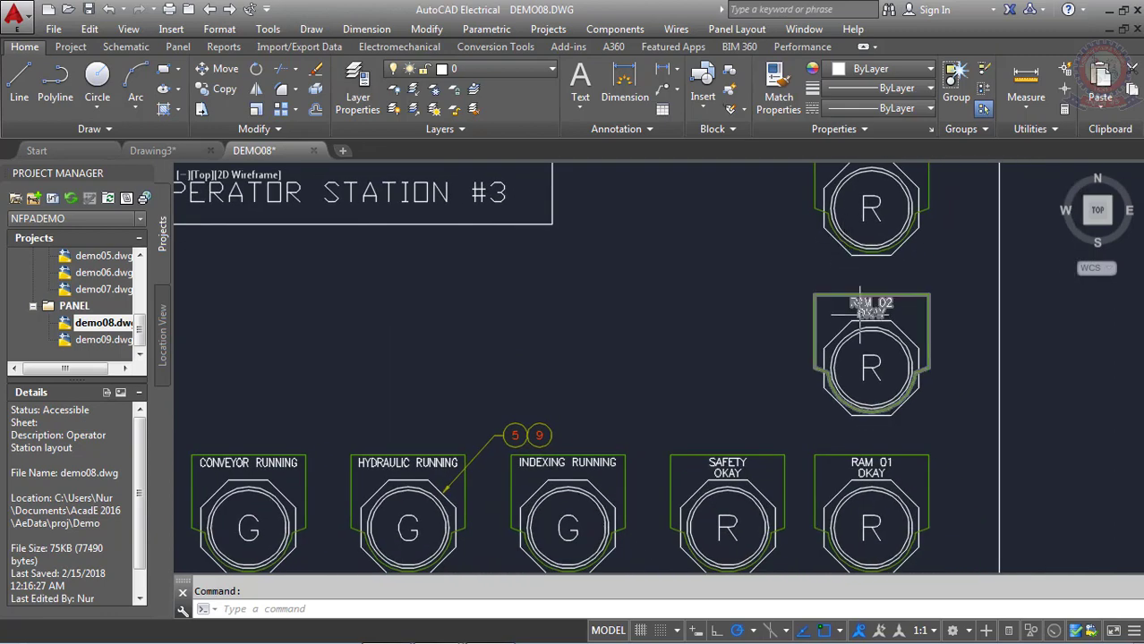
pyautogui.scroll(-2, 874, 341)
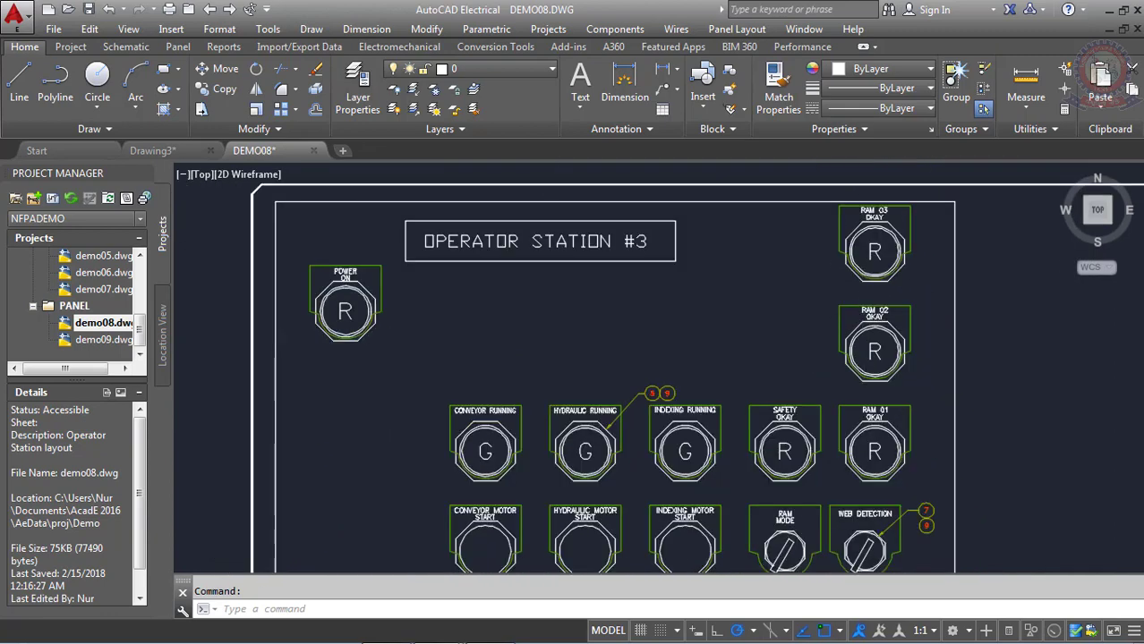
pyautogui.scroll(3, 886, 437)
pyautogui.scroll(1, 886, 437)
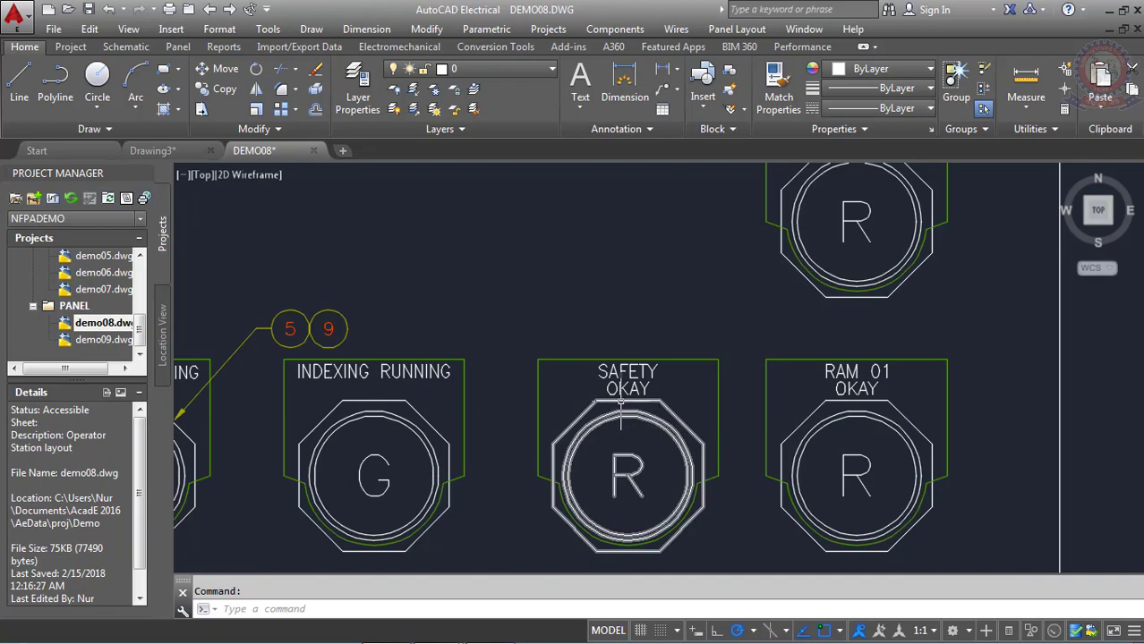
pyautogui.scroll(-2, 537, 398)
pyautogui.scroll(-1, 455, 378)
pyautogui.scroll(3, 450, 412)
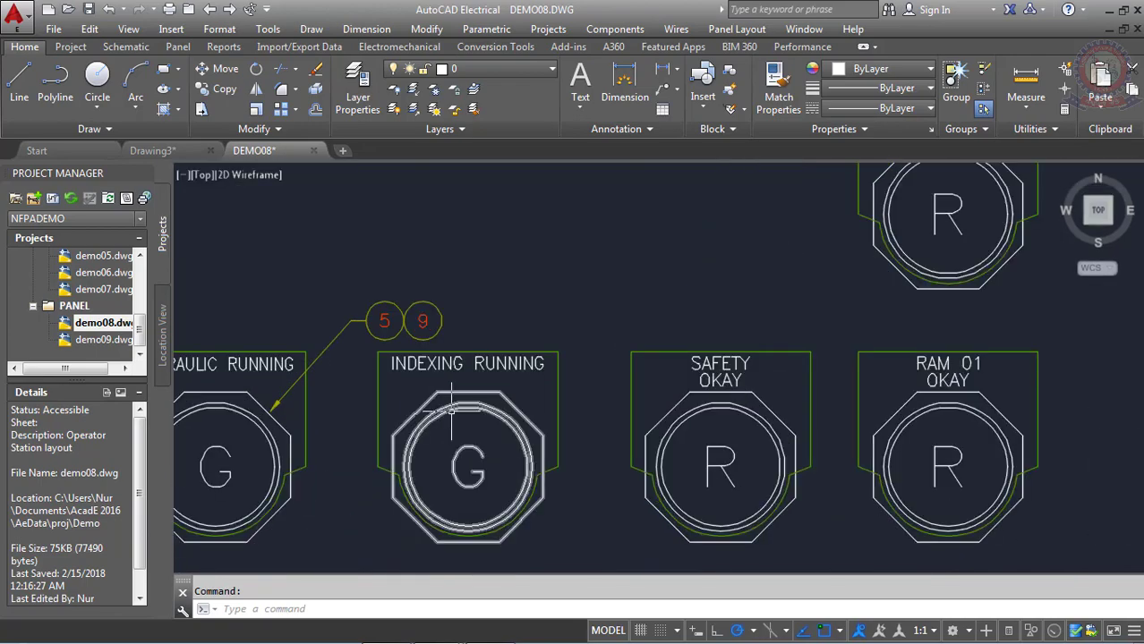
pyautogui.moveTo(451, 410); pyautogui.dragTo(682, 396, button='middle')
pyautogui.moveTo(524, 383); pyautogui.dragTo(663, 369, button='middle')
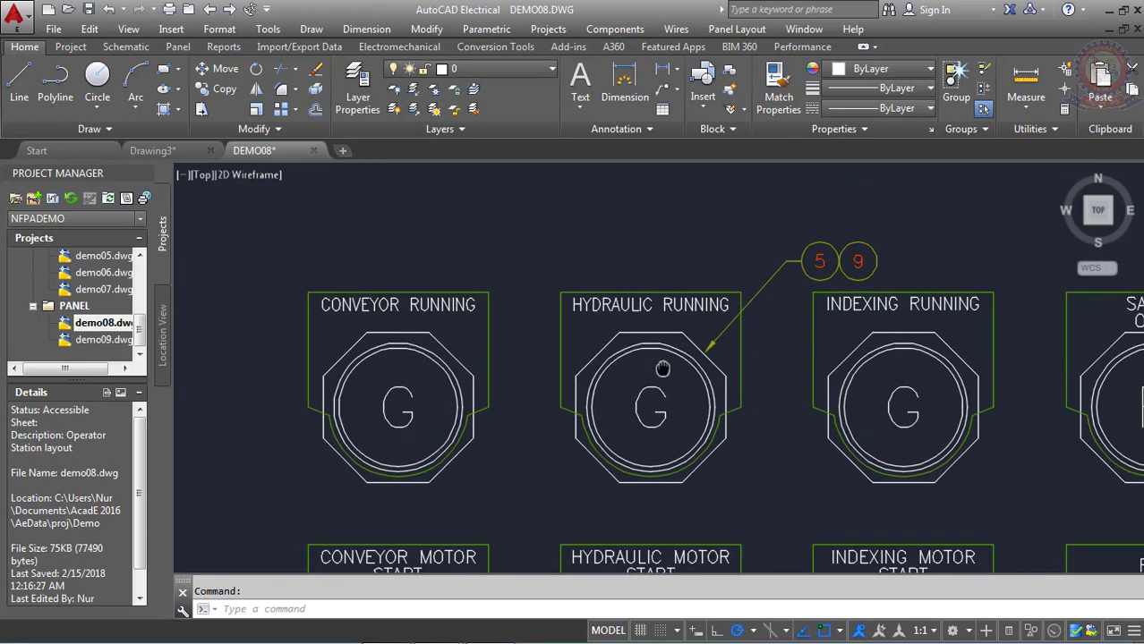
pyautogui.moveTo(396, 401); pyautogui.dragTo(472, 268, button='middle')
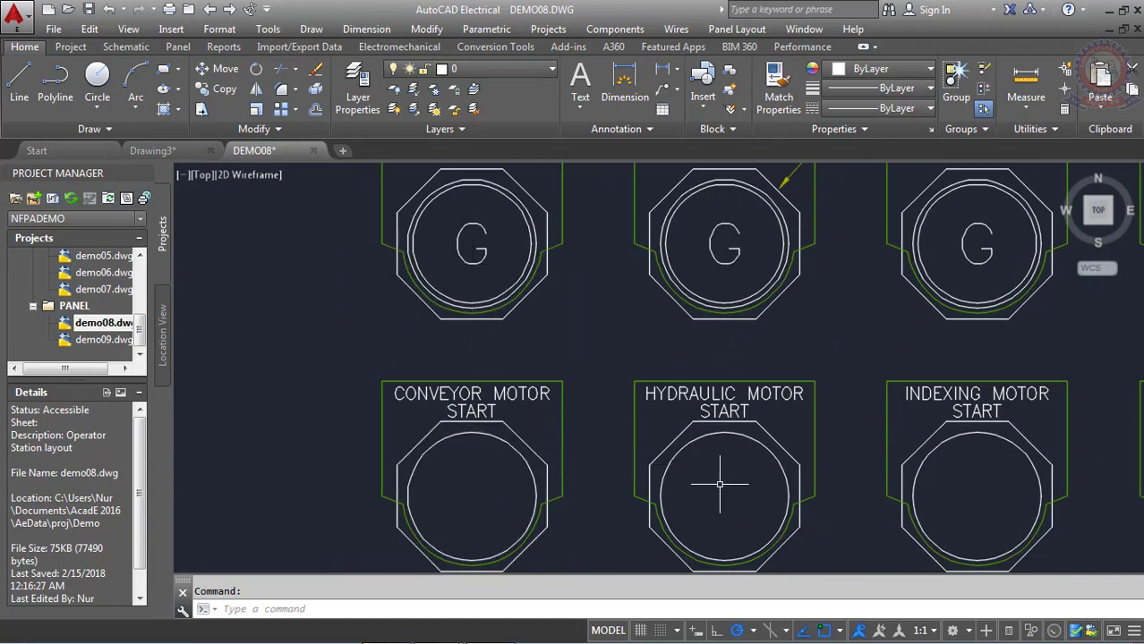
pyautogui.moveTo(648, 450); pyautogui.dragTo(493, 409, button='middle')
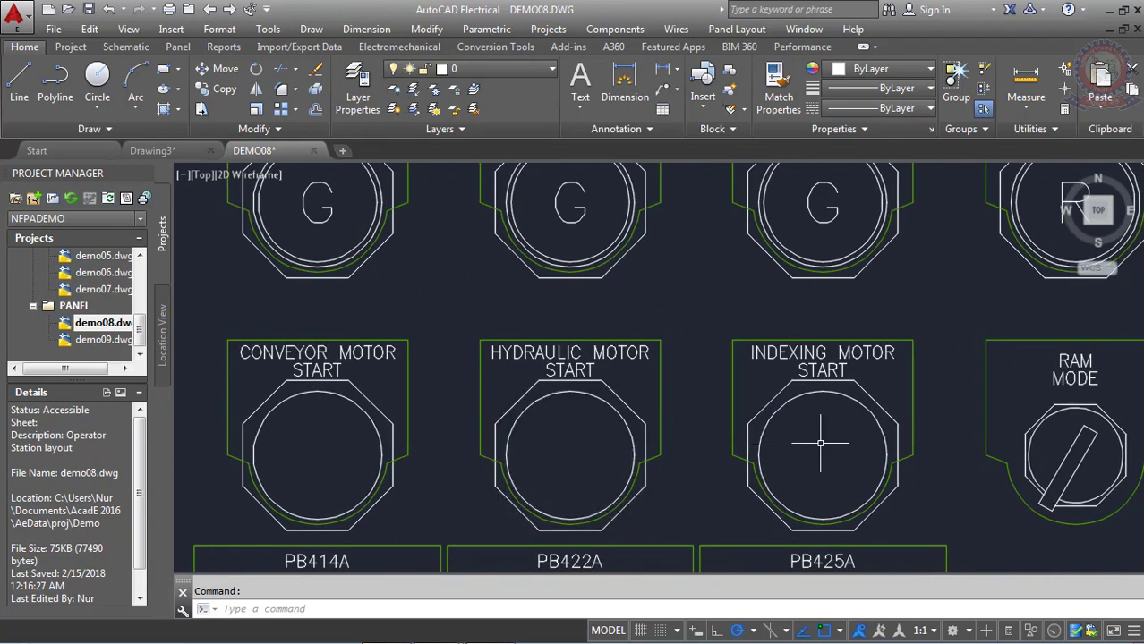
pyautogui.scroll(-2, 819, 443)
pyautogui.moveTo(987, 445); pyautogui.dragTo(827, 417, button='middle')
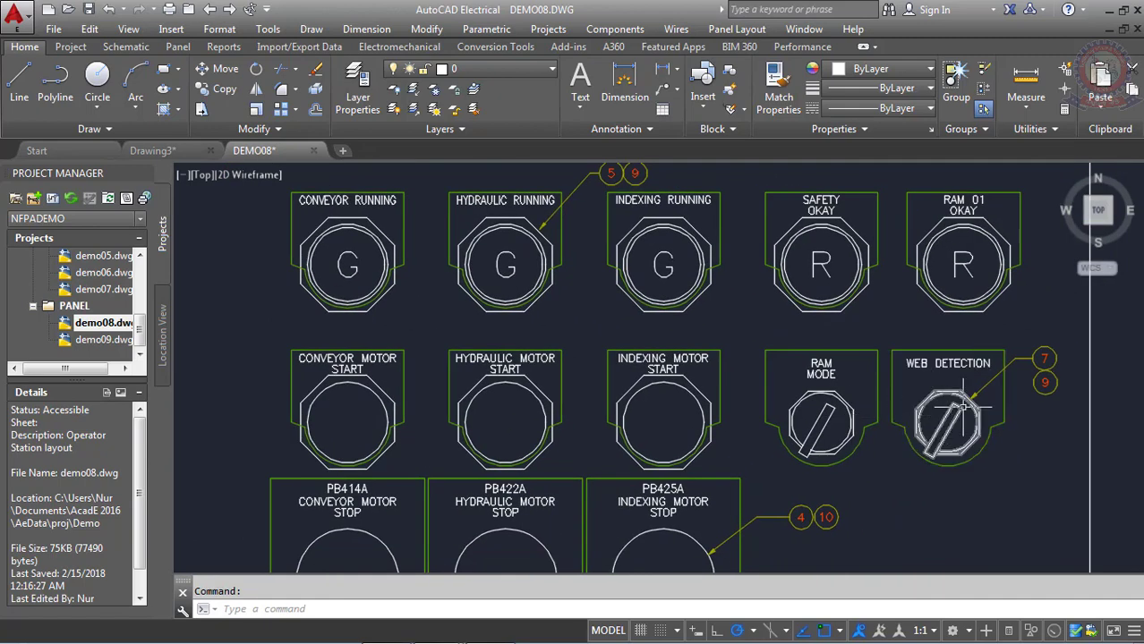
pyautogui.scroll(-2, 944, 415)
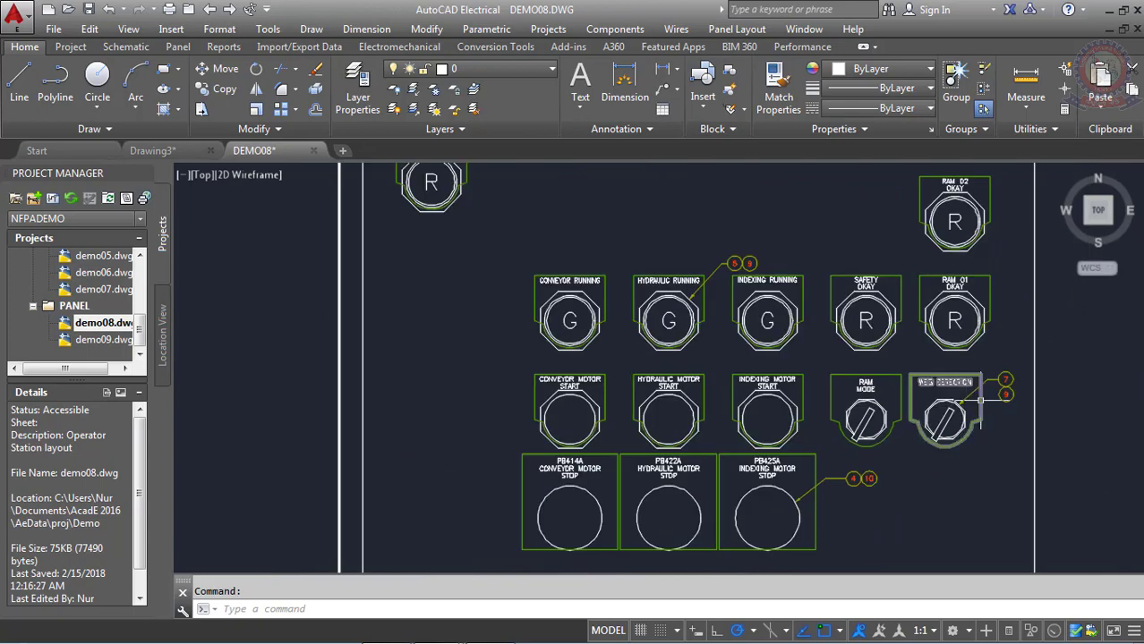
pyautogui.scroll(5, 741, 255)
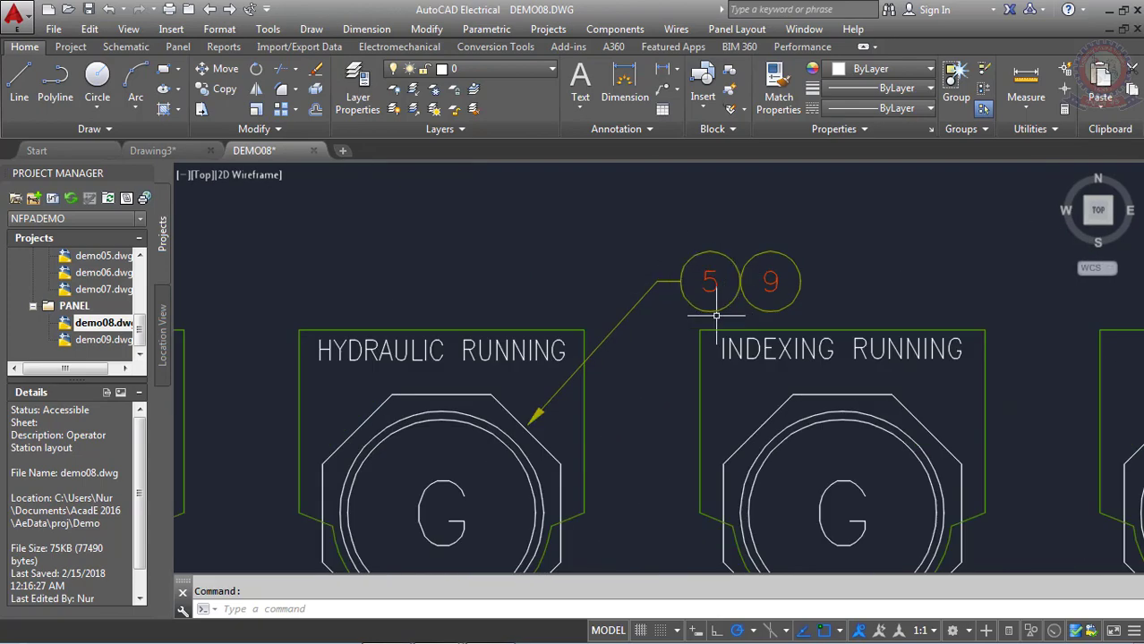
pyautogui.scroll(-2, 720, 300)
pyautogui.scroll(-4, 728, 295)
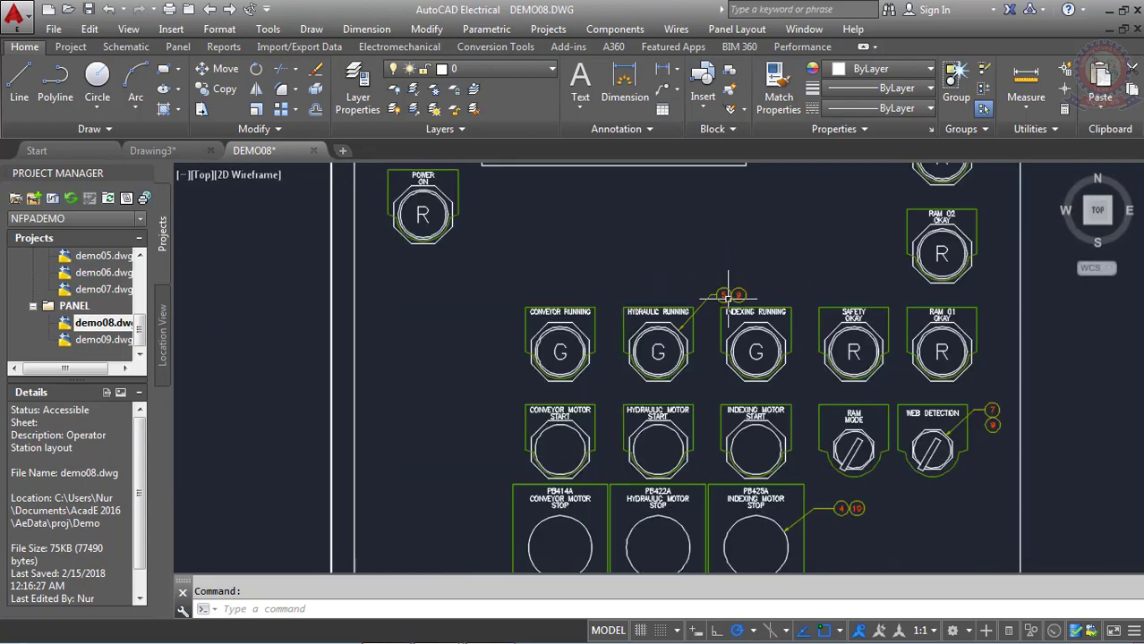
pyautogui.scroll(-1, 727, 296)
pyautogui.scroll(1, 728, 295)
pyautogui.scroll(2, 727, 295)
pyautogui.moveTo(718, 297); pyautogui.dragTo(677, 297, button='middle')
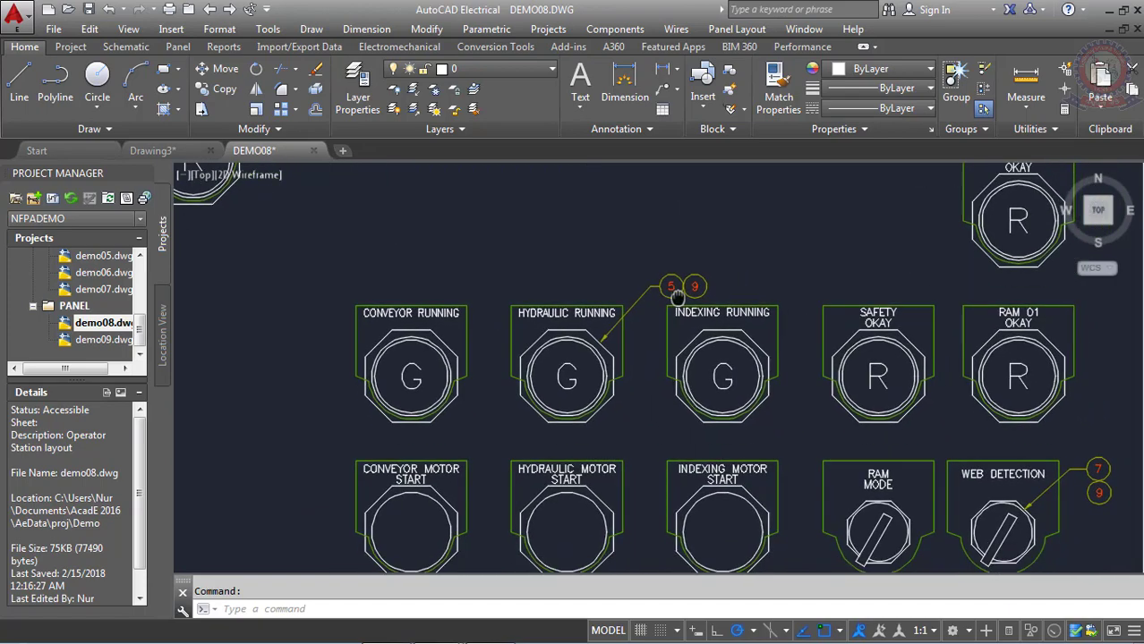
pyautogui.scroll(-3, 514, 271)
pyautogui.scroll(-1, 518, 263)
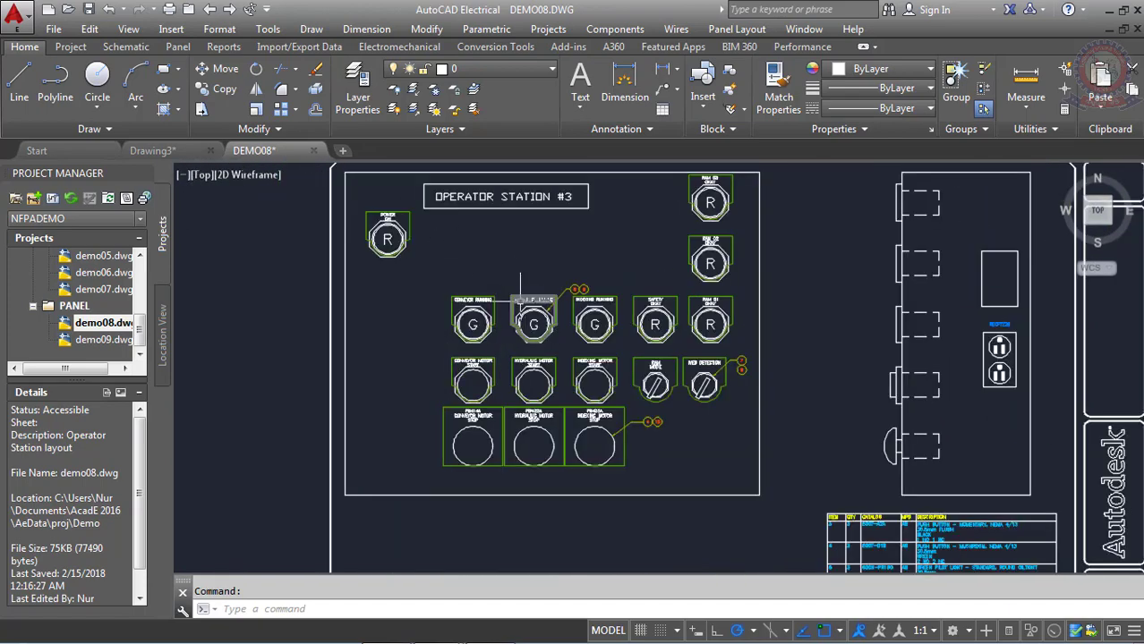
pyautogui.scroll(4, 520, 295)
pyautogui.scroll(-2, 524, 297)
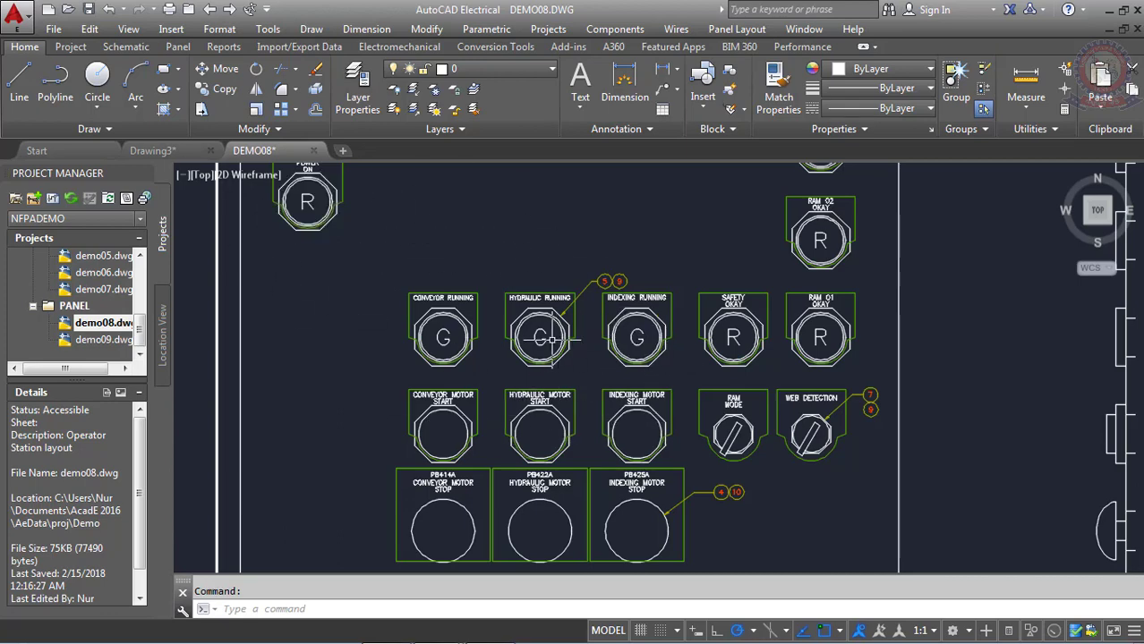
pyautogui.scroll(2, 583, 308)
pyautogui.scroll(2, 582, 309)
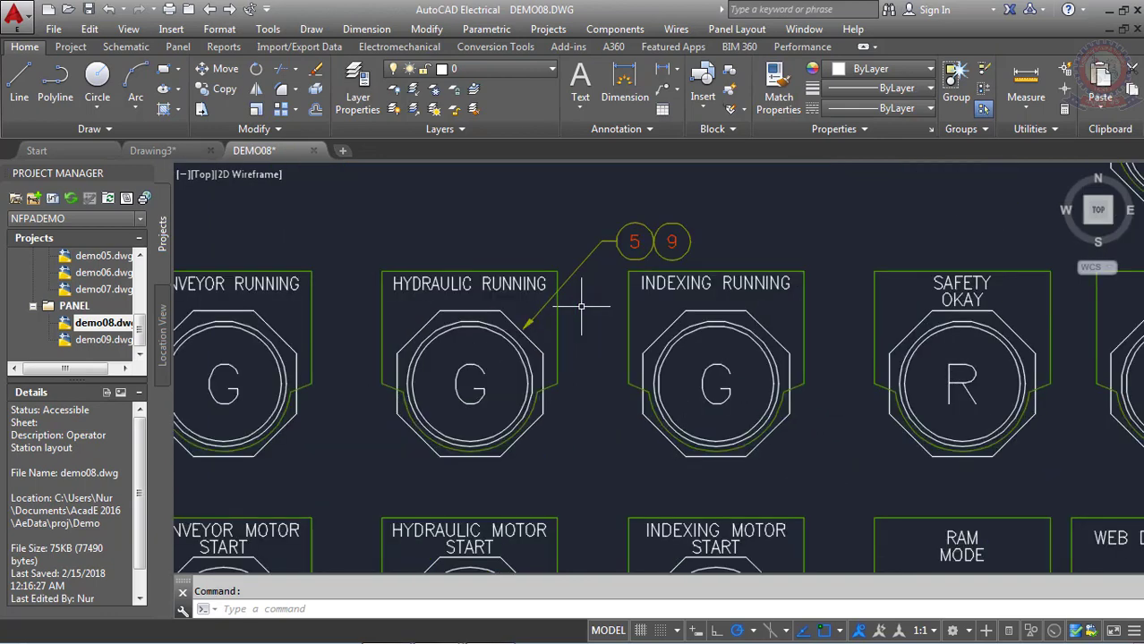
pyautogui.scroll(-2, 582, 308)
pyautogui.scroll(-2, 487, 297)
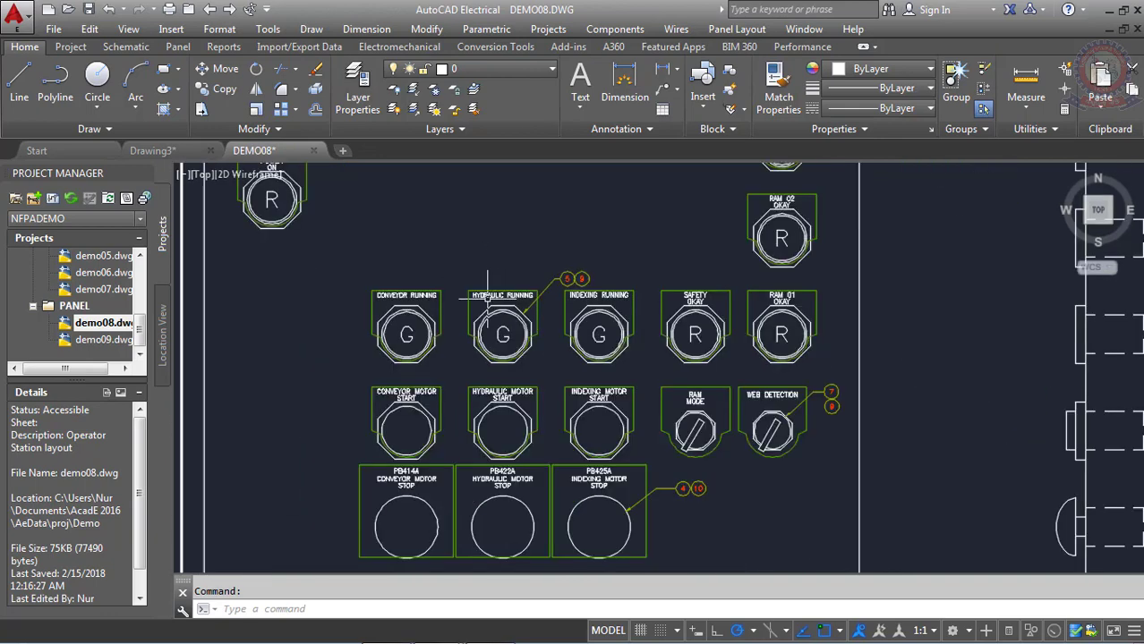
pyautogui.scroll(-1, 487, 297)
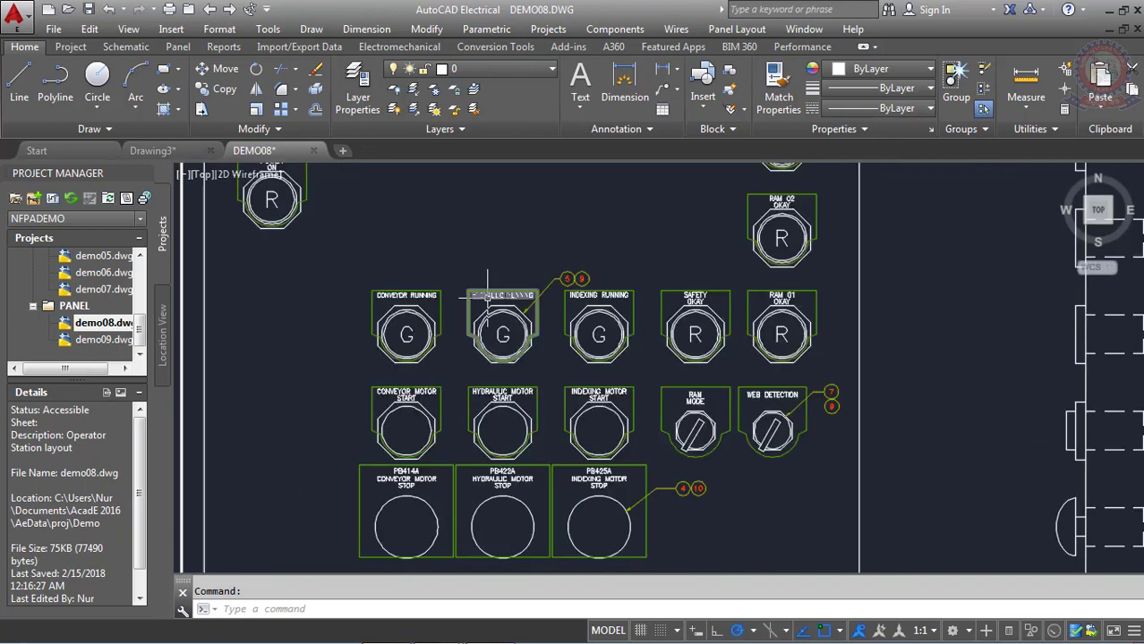
pyautogui.scroll(-1, 488, 297)
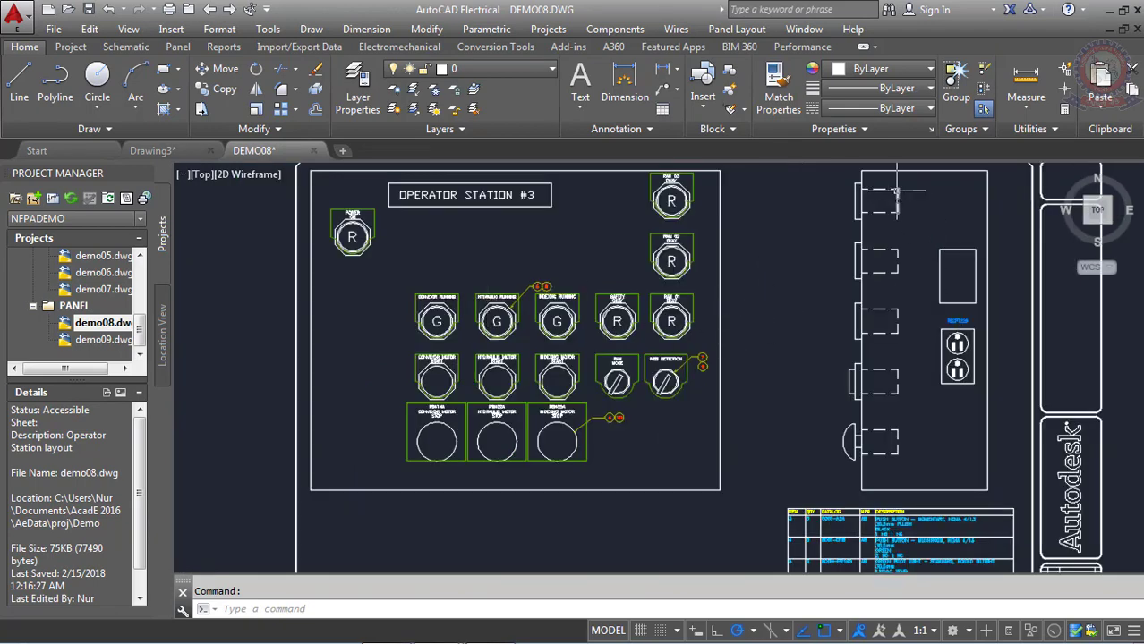
pyautogui.scroll(2, 891, 197)
pyautogui.moveTo(888, 199); pyautogui.dragTo(693, 274, button='middle')
pyautogui.scroll(1, 679, 271)
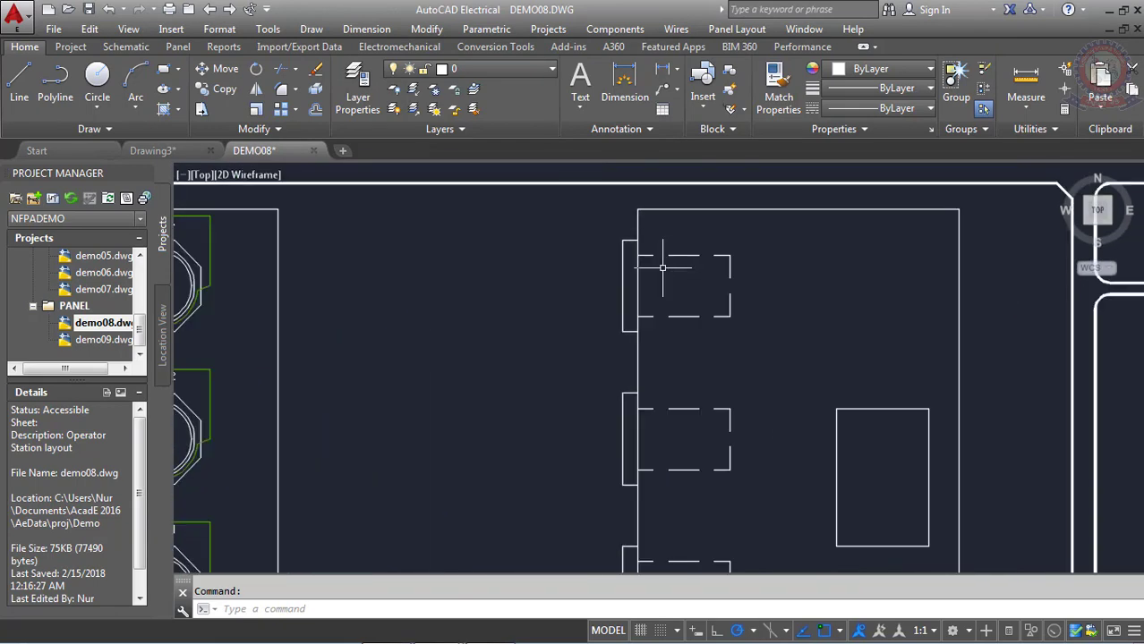
pyautogui.scroll(-5, 620, 247)
pyautogui.scroll(2, 660, 414)
pyautogui.scroll(5, 660, 412)
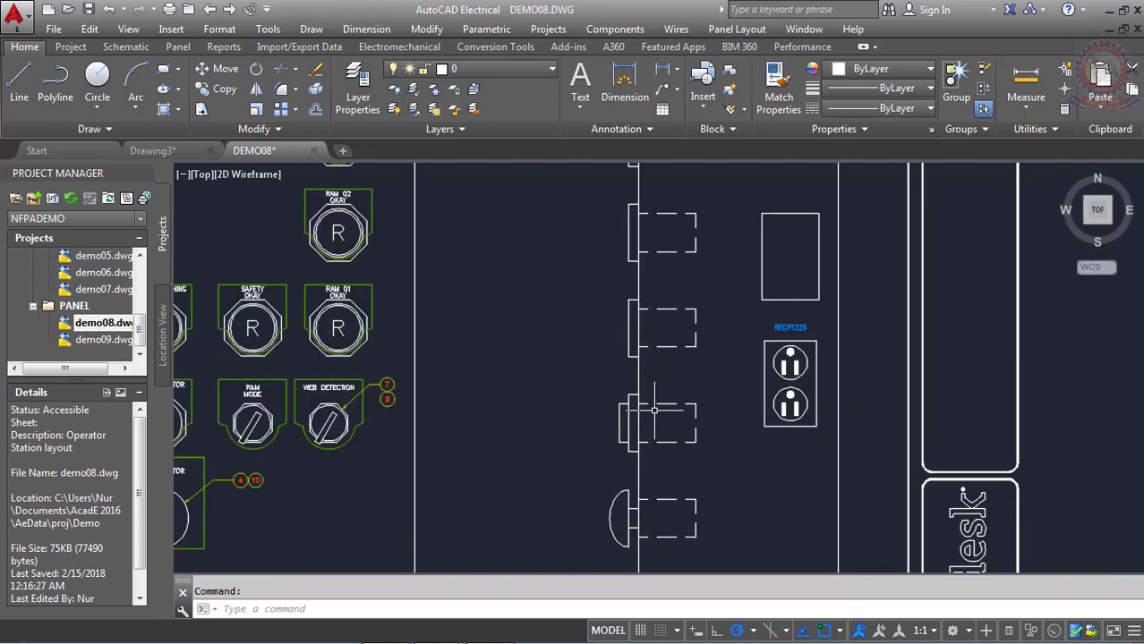
pyautogui.scroll(-2, 660, 405)
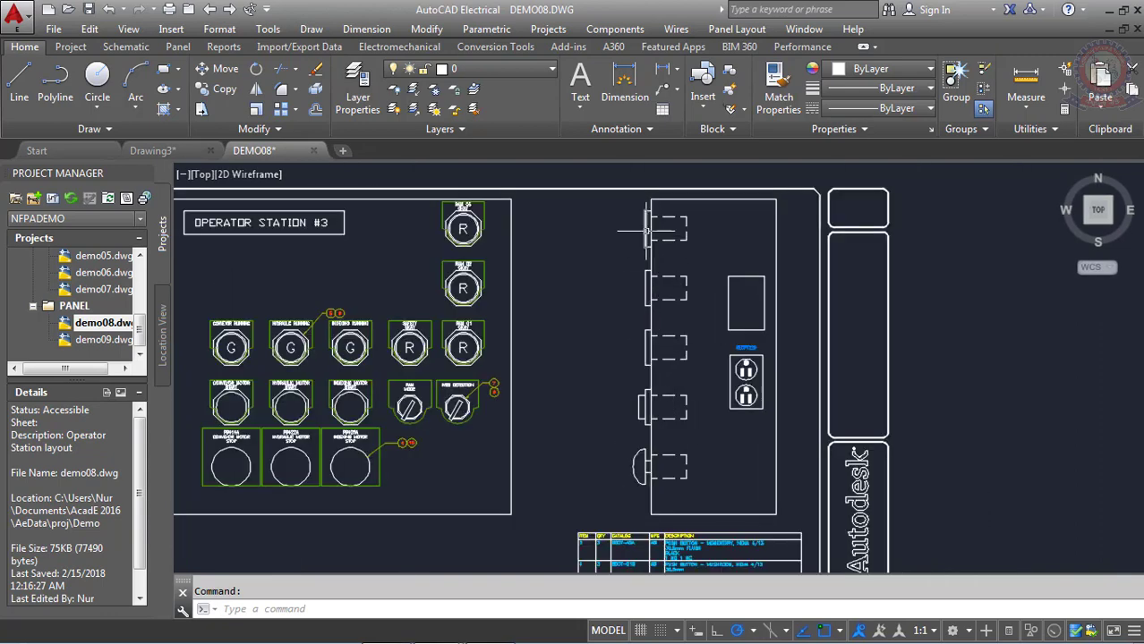
pyautogui.scroll(6, 645, 231)
pyautogui.scroll(-1, 612, 226)
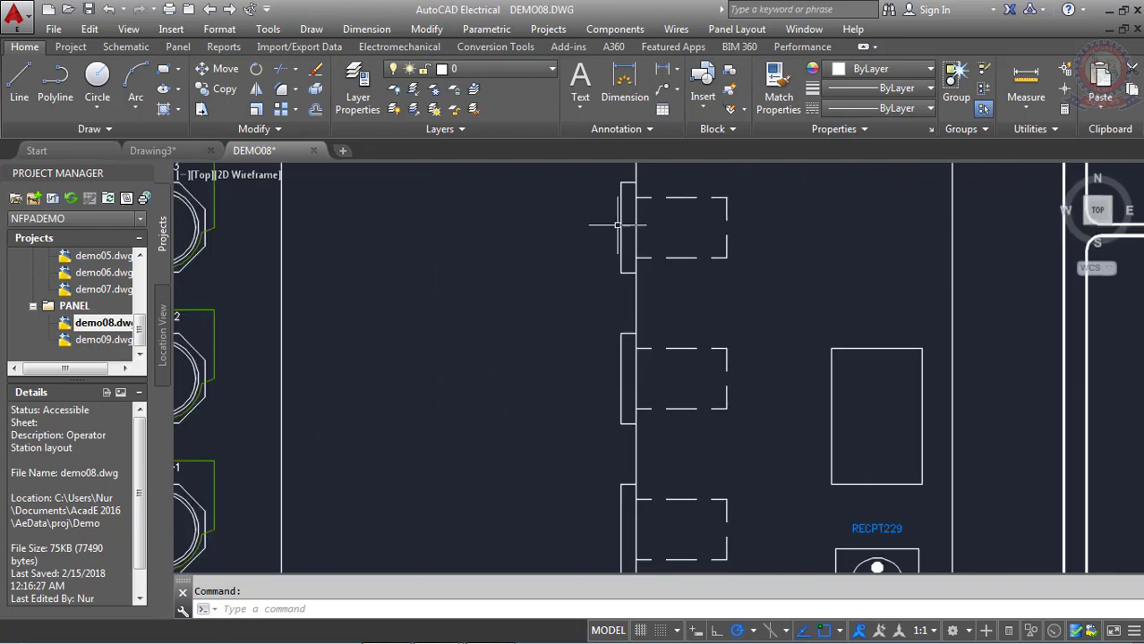
pyautogui.scroll(-1, 600, 235)
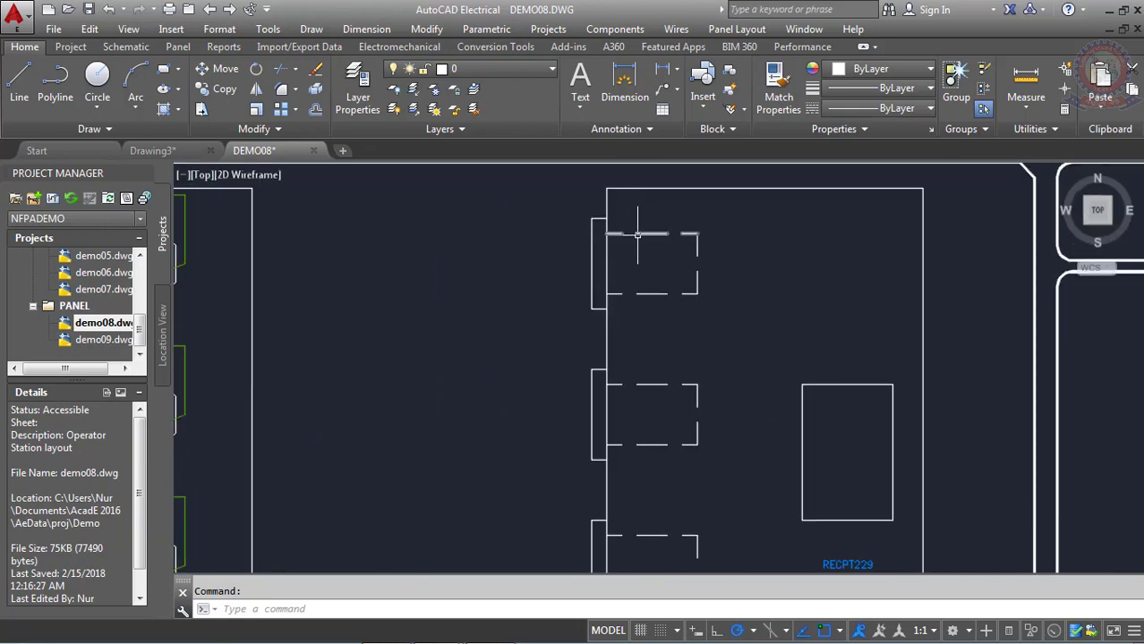
pyautogui.scroll(-2, 639, 235)
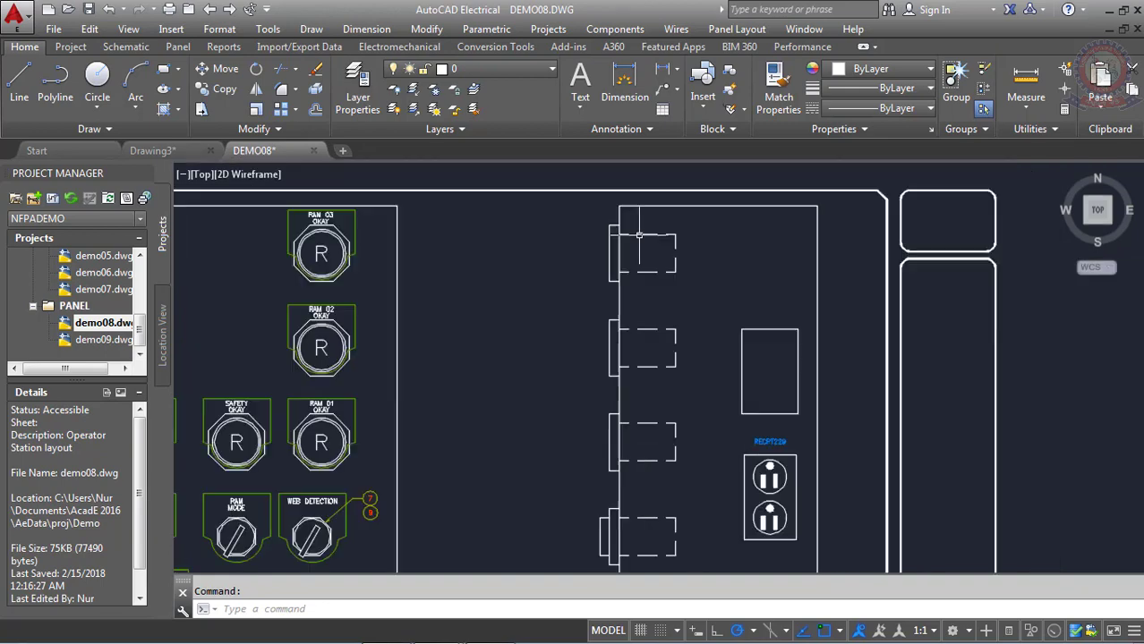
pyautogui.scroll(4, 619, 489)
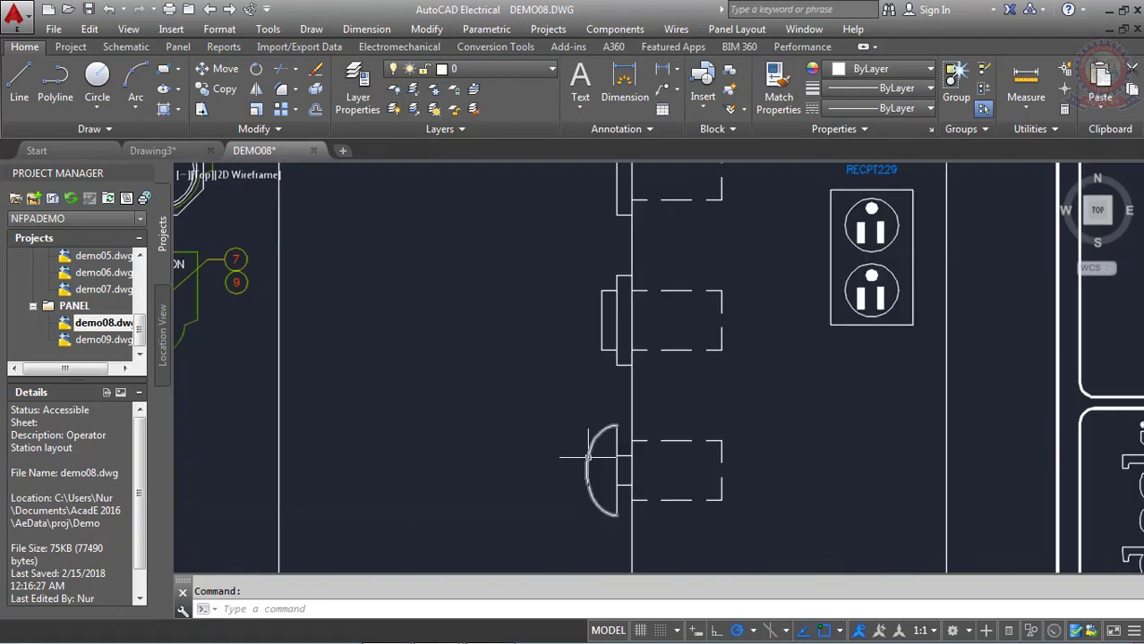
pyautogui.scroll(-3, 588, 457)
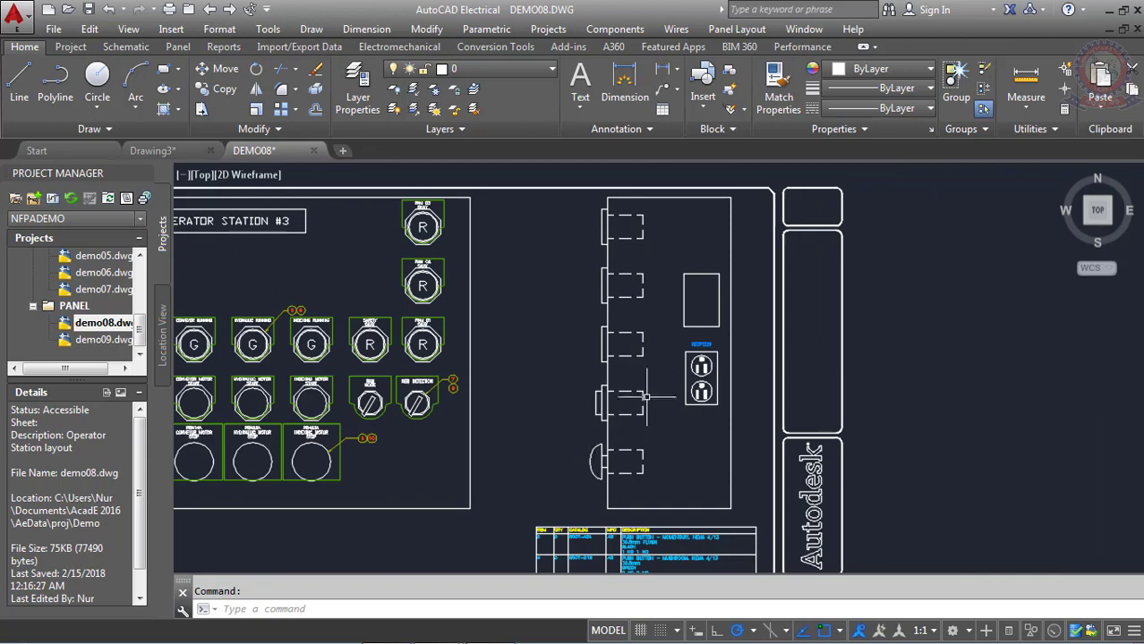
pyautogui.scroll(3, 663, 391)
pyautogui.scroll(3, 734, 381)
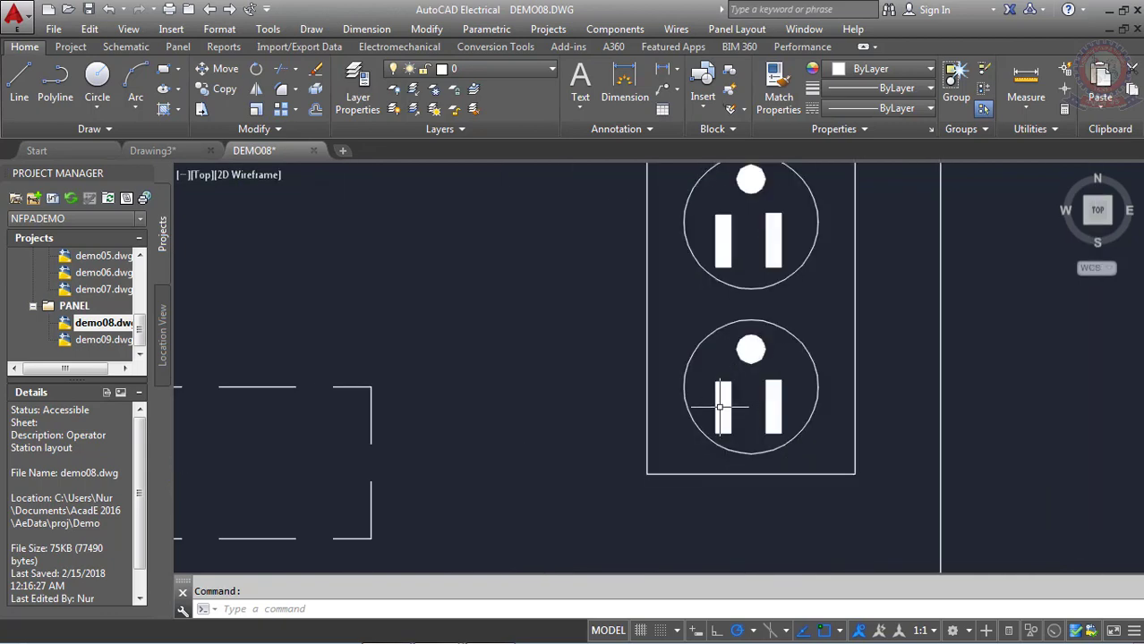
pyautogui.scroll(-3, 726, 399)
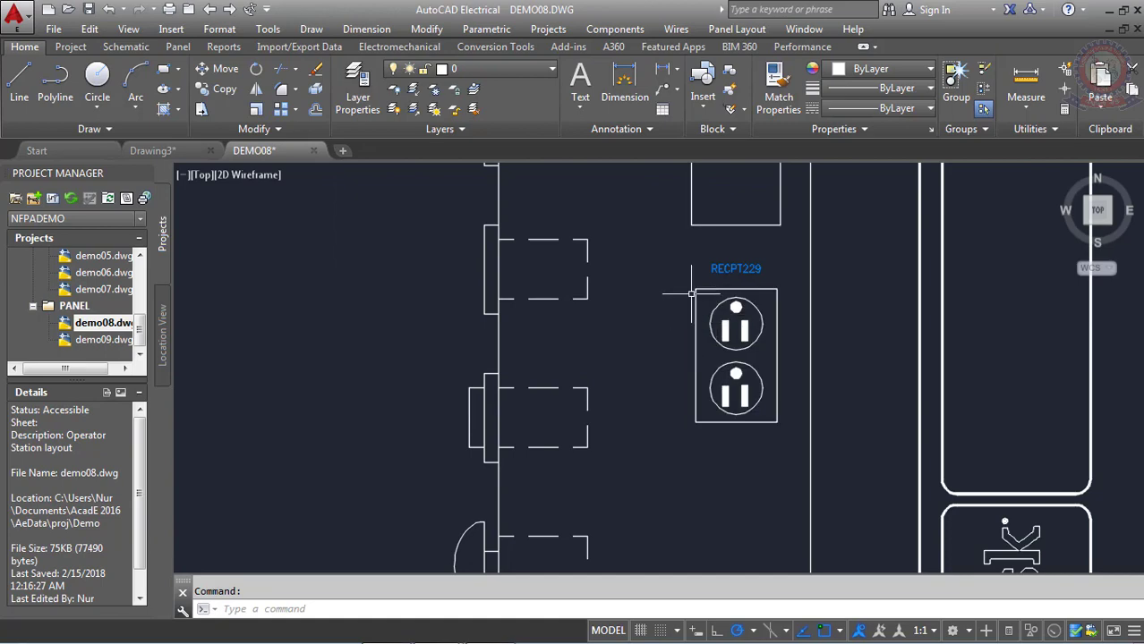
pyautogui.scroll(-1, 652, 327)
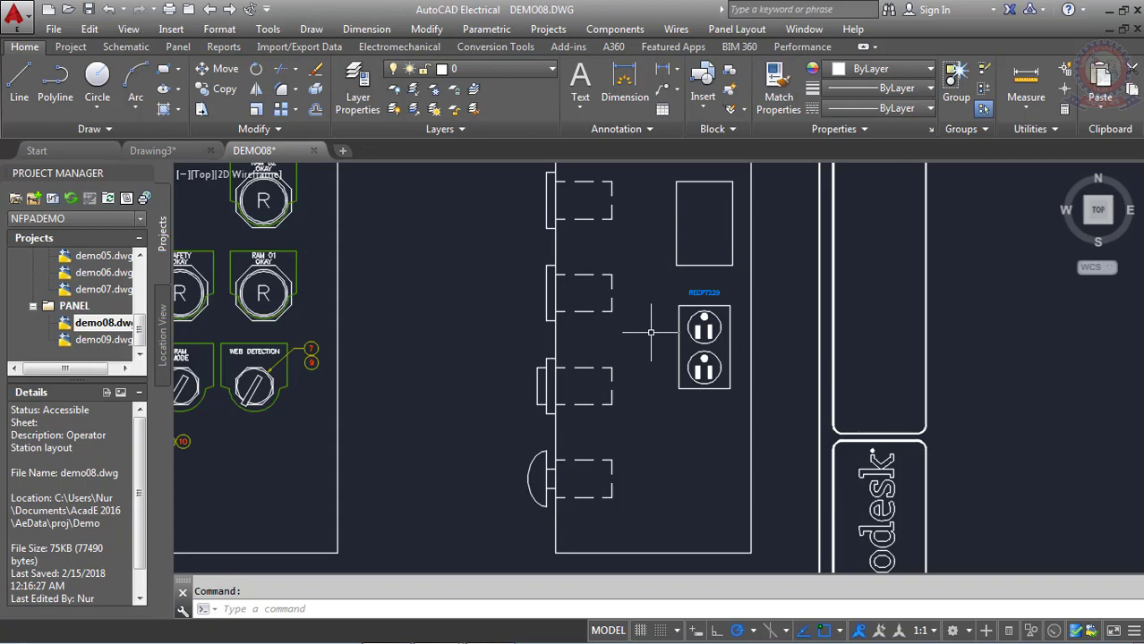
pyautogui.scroll(-2, 652, 332)
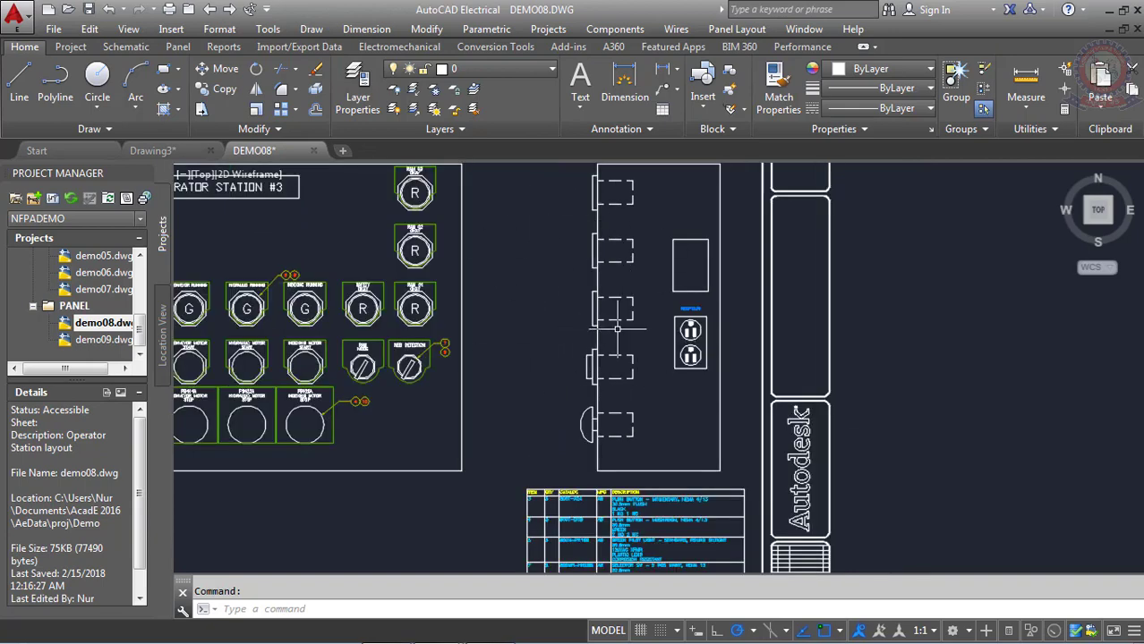
pyautogui.scroll(-2, 563, 358)
pyautogui.scroll(5, 530, 477)
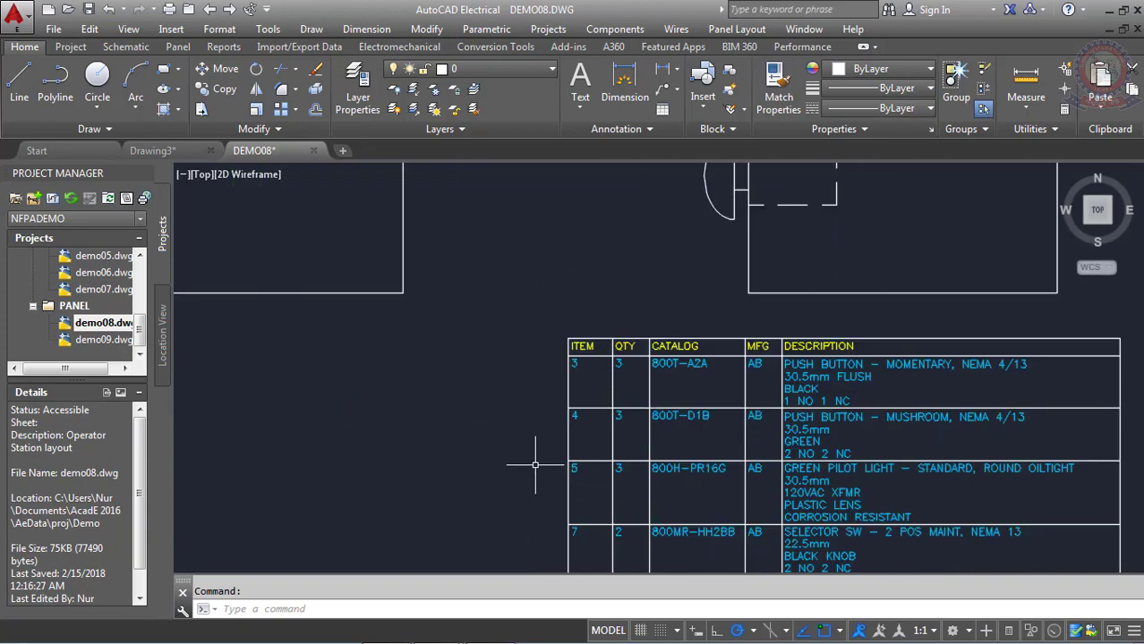
pyautogui.scroll(-3, 638, 411)
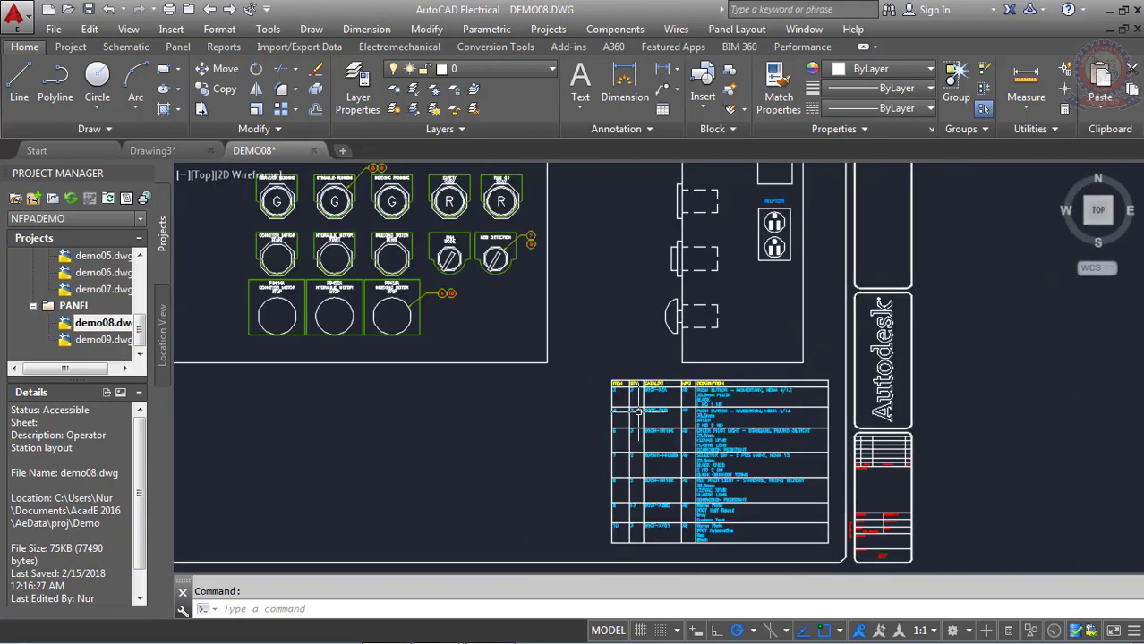
pyautogui.scroll(4, 727, 463)
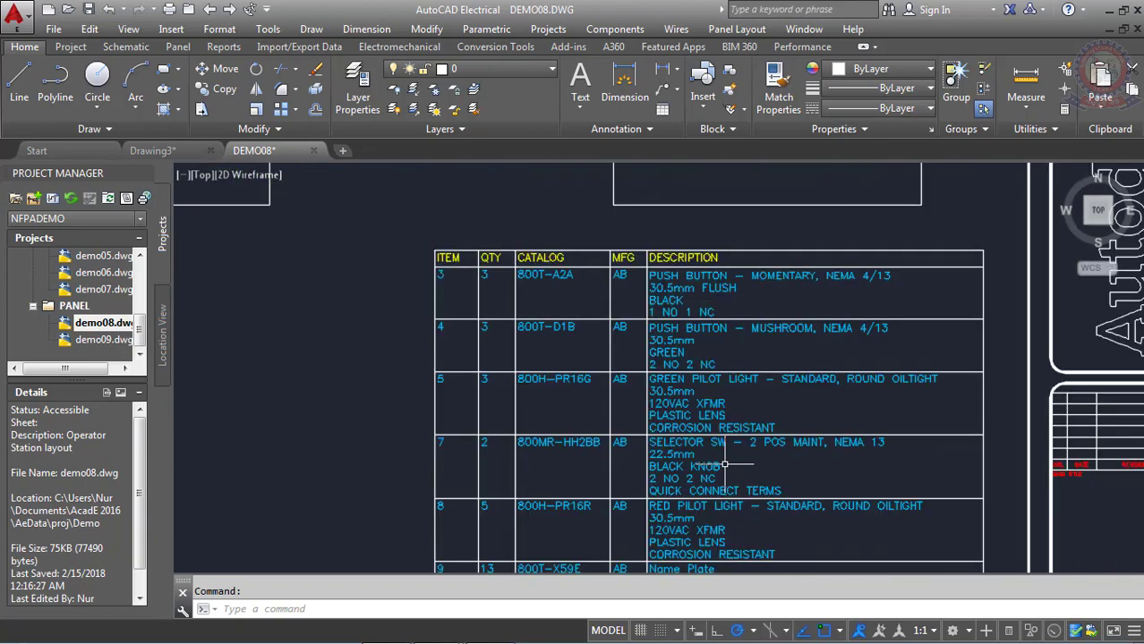
pyautogui.scroll(2, 727, 464)
pyautogui.scroll(-2, 727, 465)
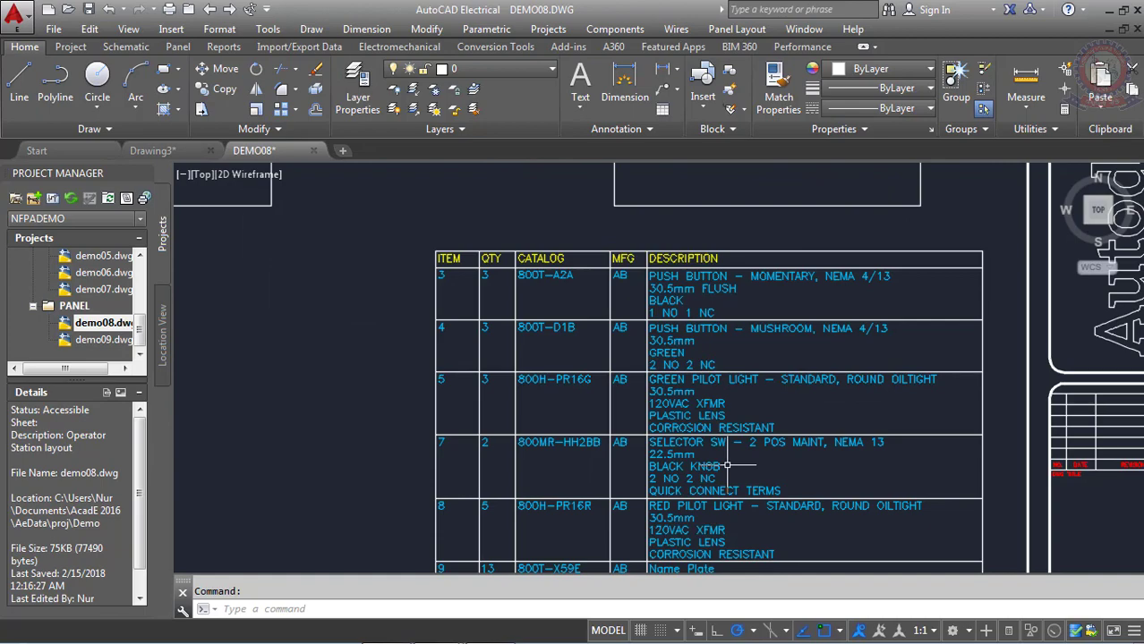
pyautogui.scroll(-2, 677, 449)
pyautogui.scroll(-3, 678, 450)
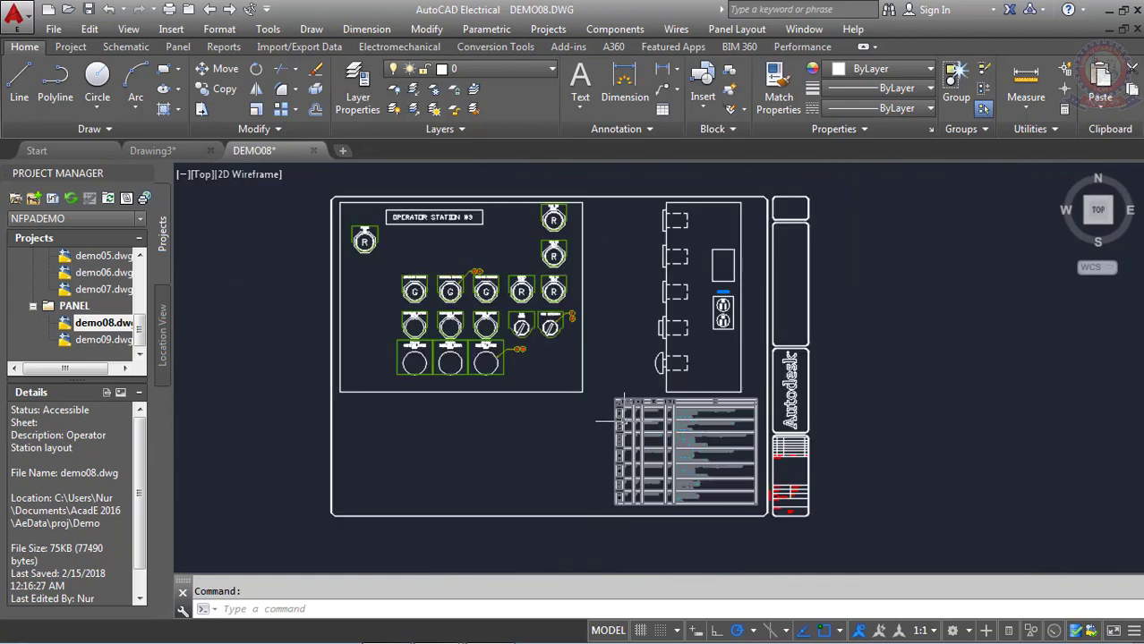
pyautogui.scroll(4, 624, 419)
pyautogui.scroll(3, 622, 415)
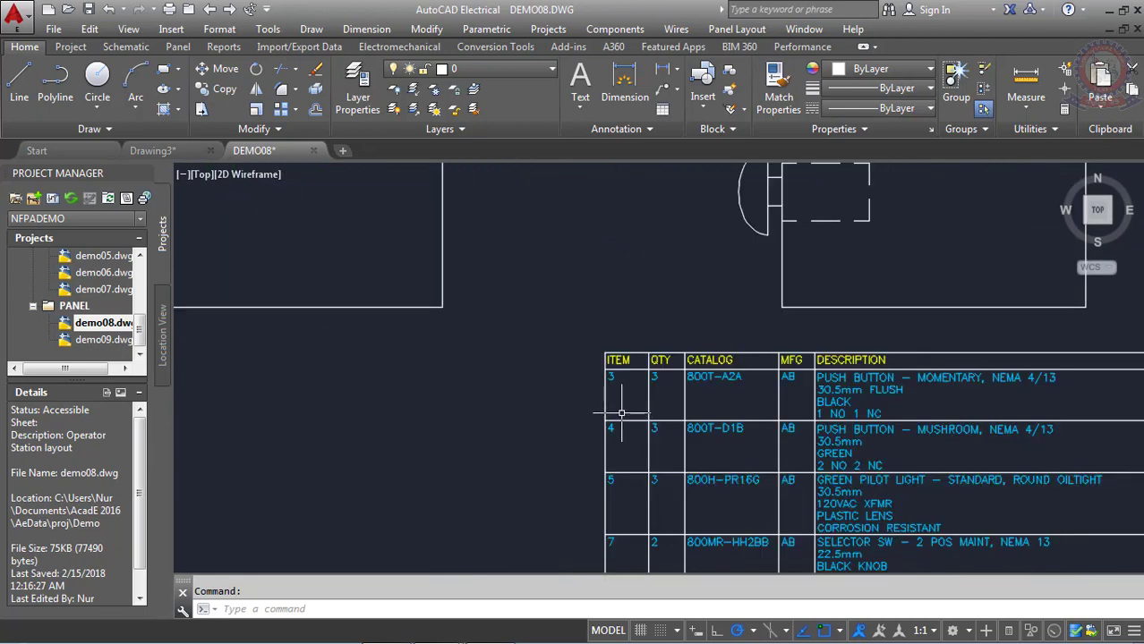
pyautogui.scroll(-3, 618, 394)
pyautogui.scroll(-2, 615, 389)
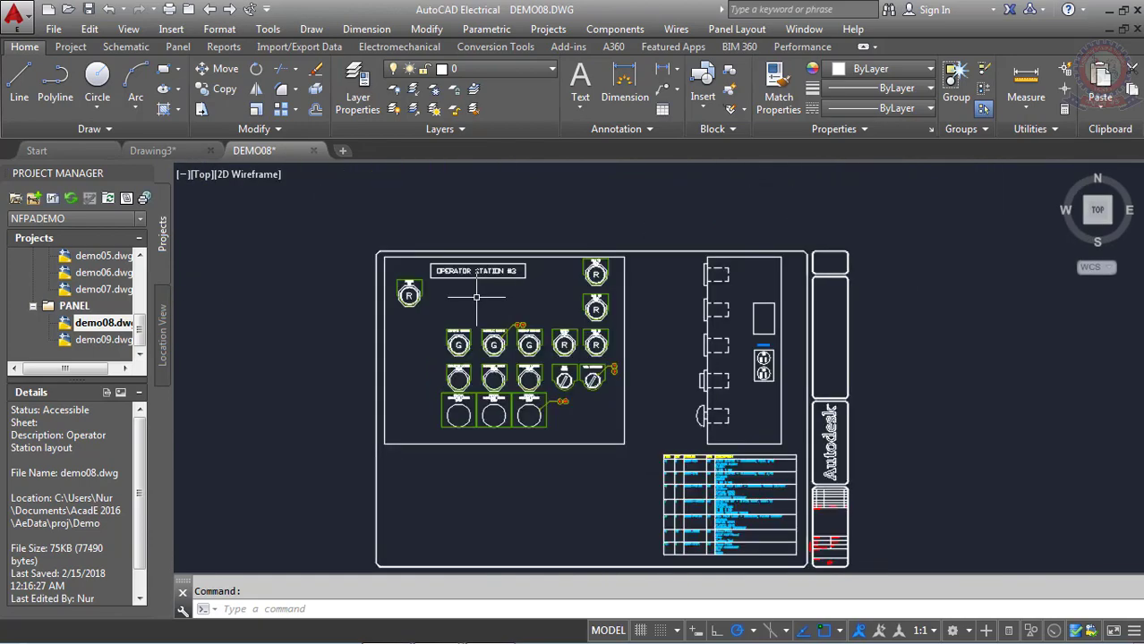
pyautogui.scroll(2, 476, 296)
pyautogui.scroll(1, 456, 301)
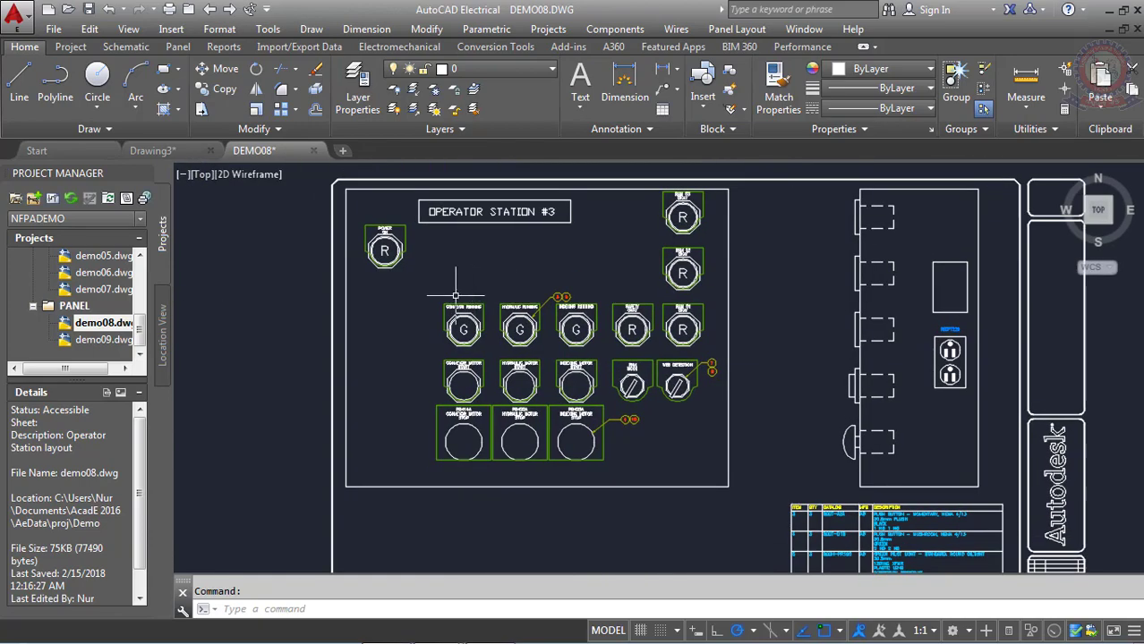
pyautogui.scroll(2, 381, 244)
pyautogui.scroll(3, 369, 236)
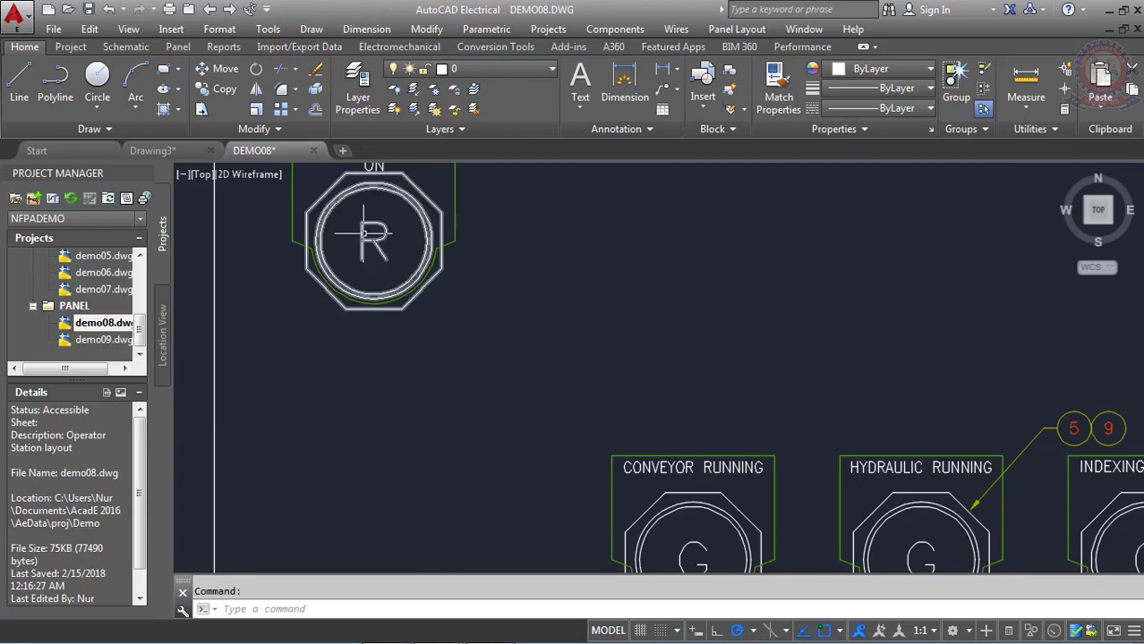
pyautogui.scroll(-2, 363, 231)
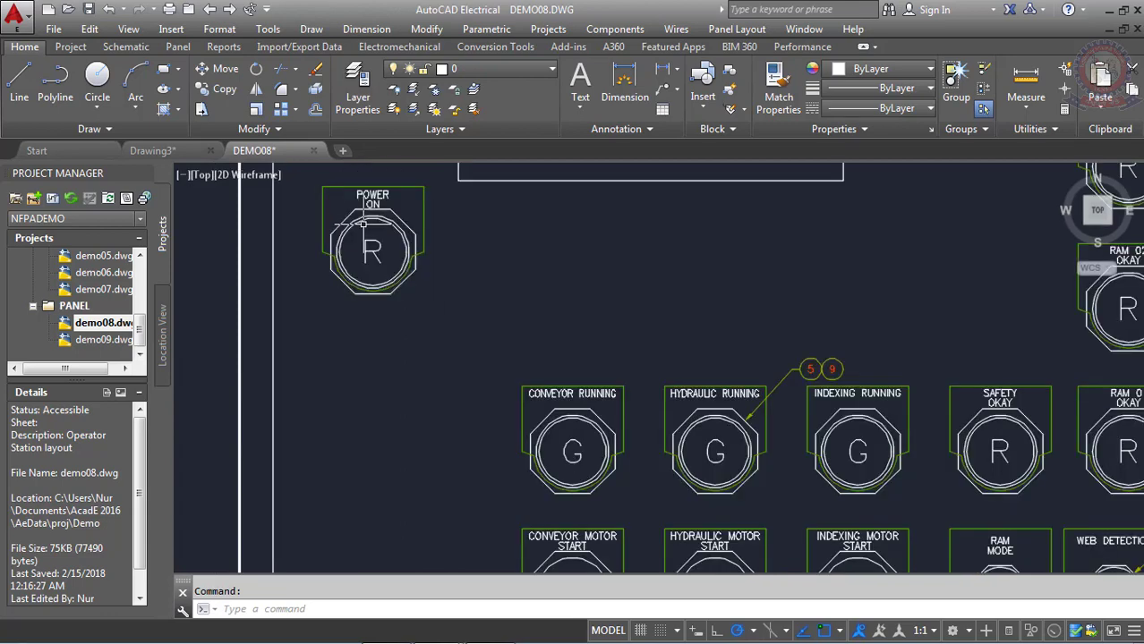
pyautogui.scroll(2, 363, 223)
pyautogui.scroll(-4, 363, 231)
pyautogui.scroll(-2, 362, 238)
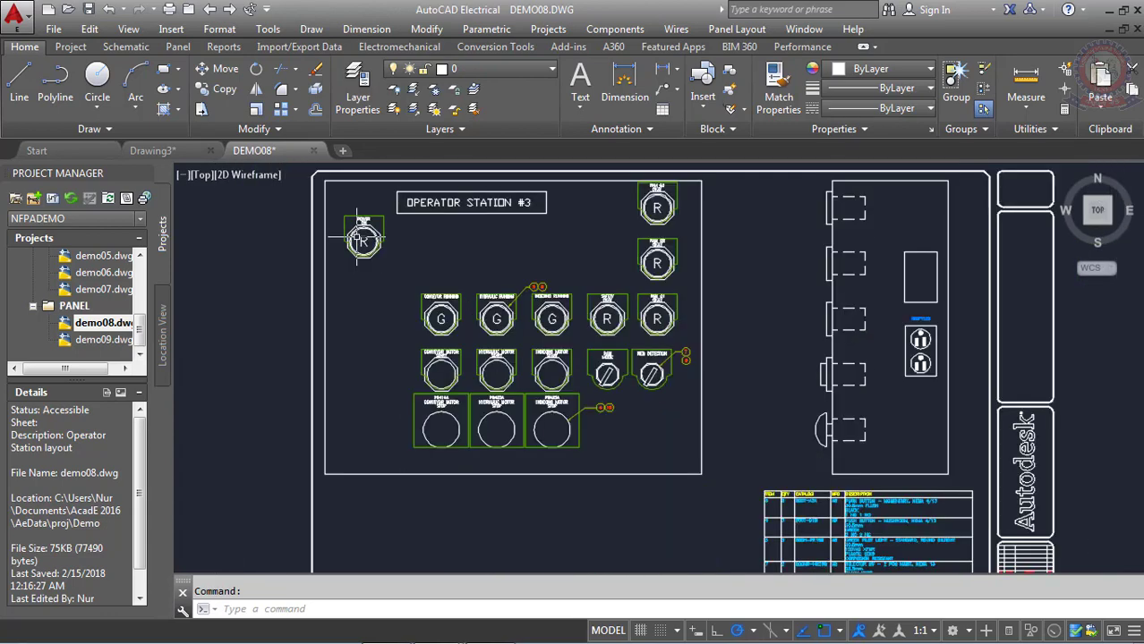
pyautogui.moveTo(362, 238); pyautogui.dragTo(386, 278, button='middle')
pyautogui.scroll(4, 368, 244)
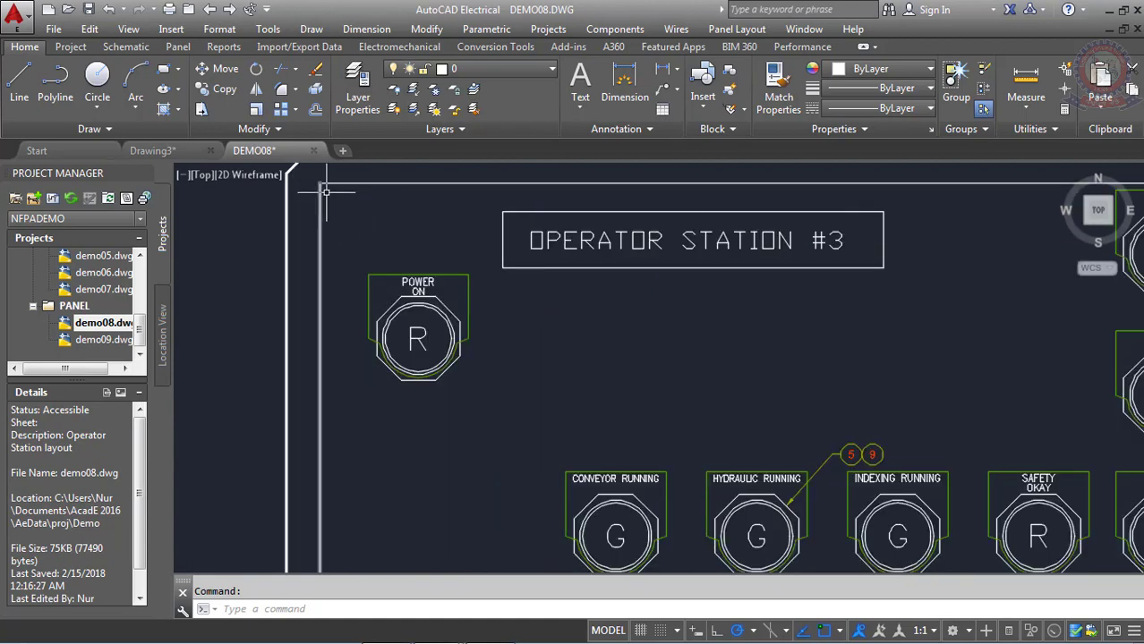
pyautogui.scroll(-4, 361, 201)
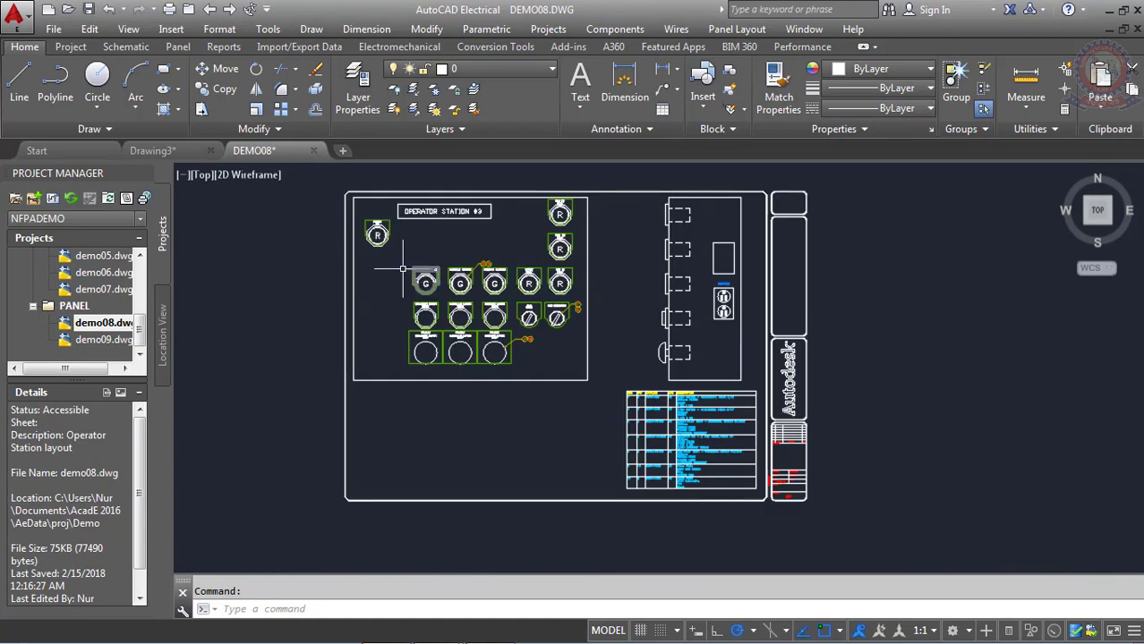
pyautogui.moveTo(403, 269); pyautogui.dragTo(385, 290, button='middle')
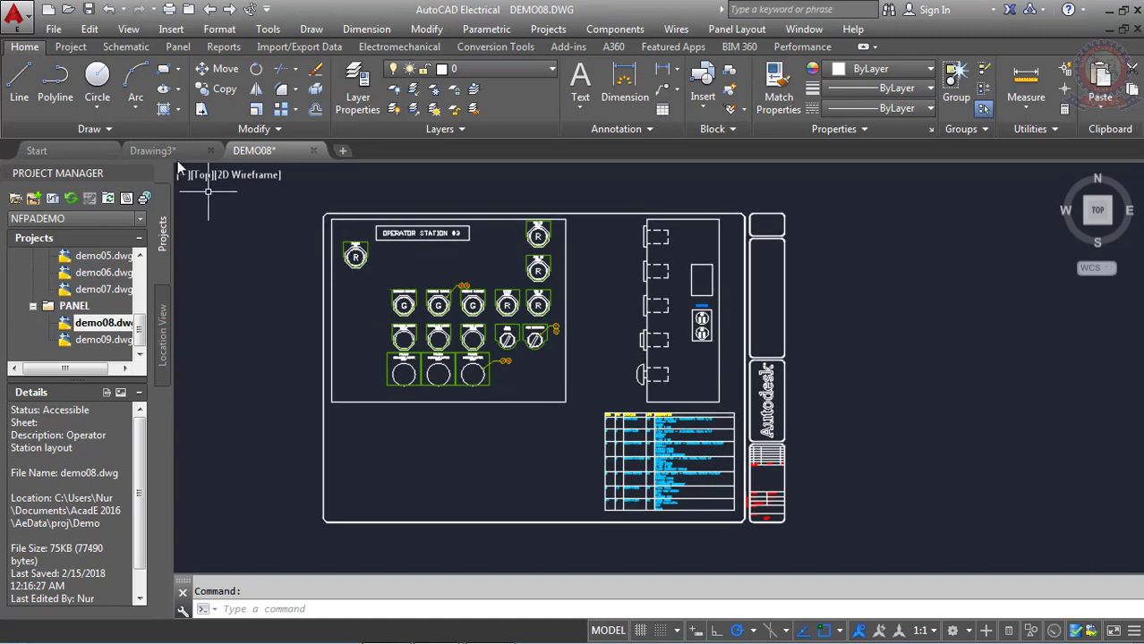
# Show the Insert Component Footprints choices from the Panel ribbon
pyautogui.click(70, 47)
pyautogui.click(122, 47)
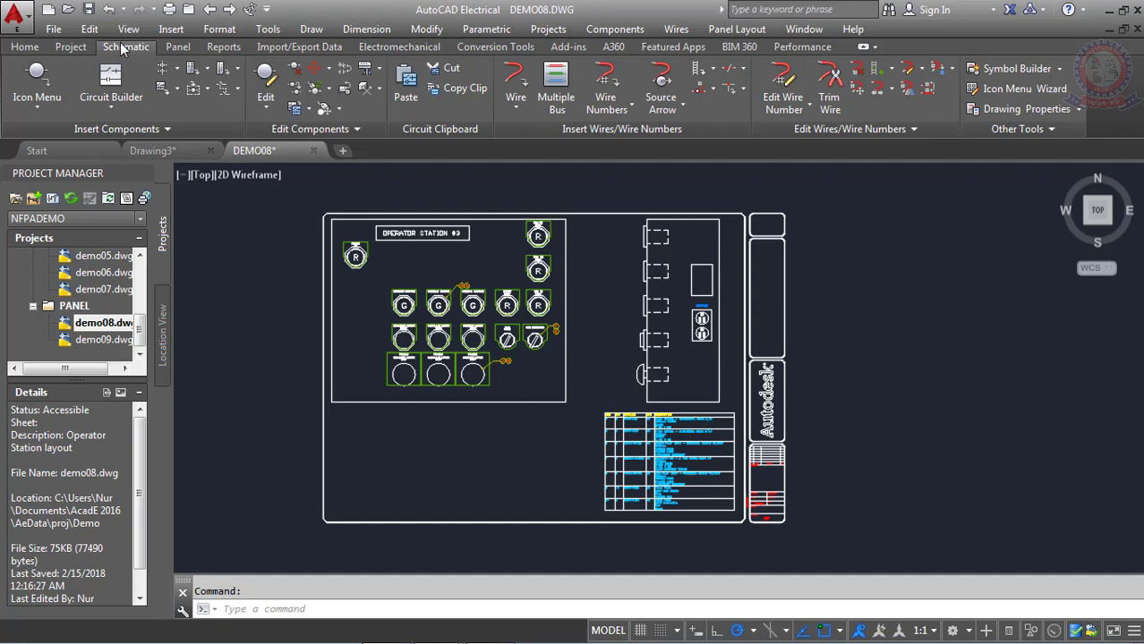
pyautogui.click(175, 47)
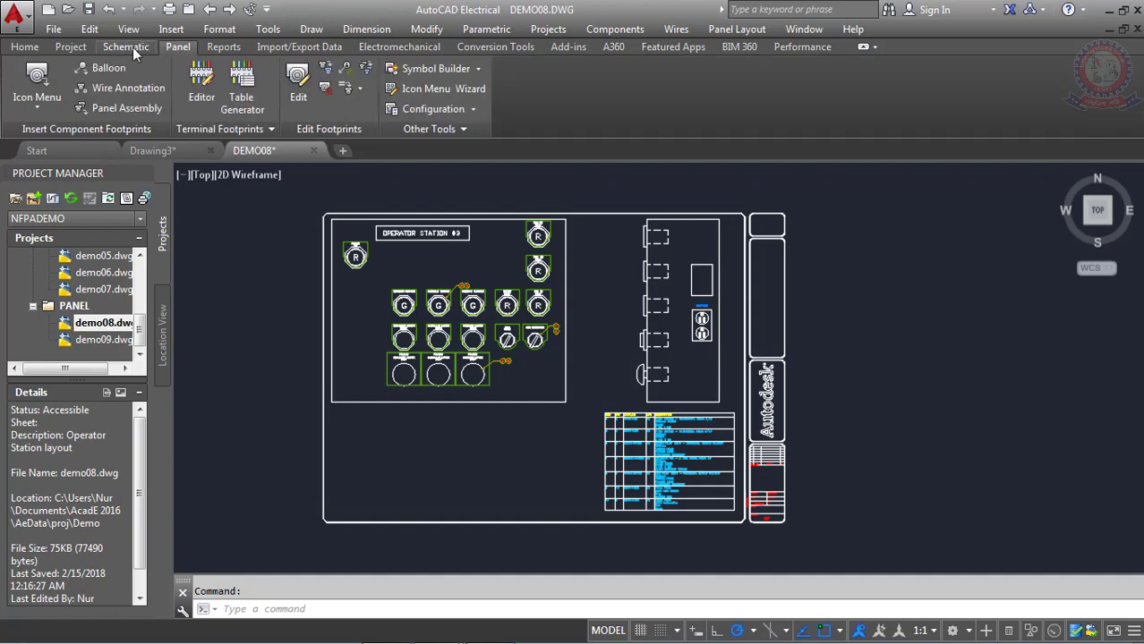
pyautogui.click(129, 47)
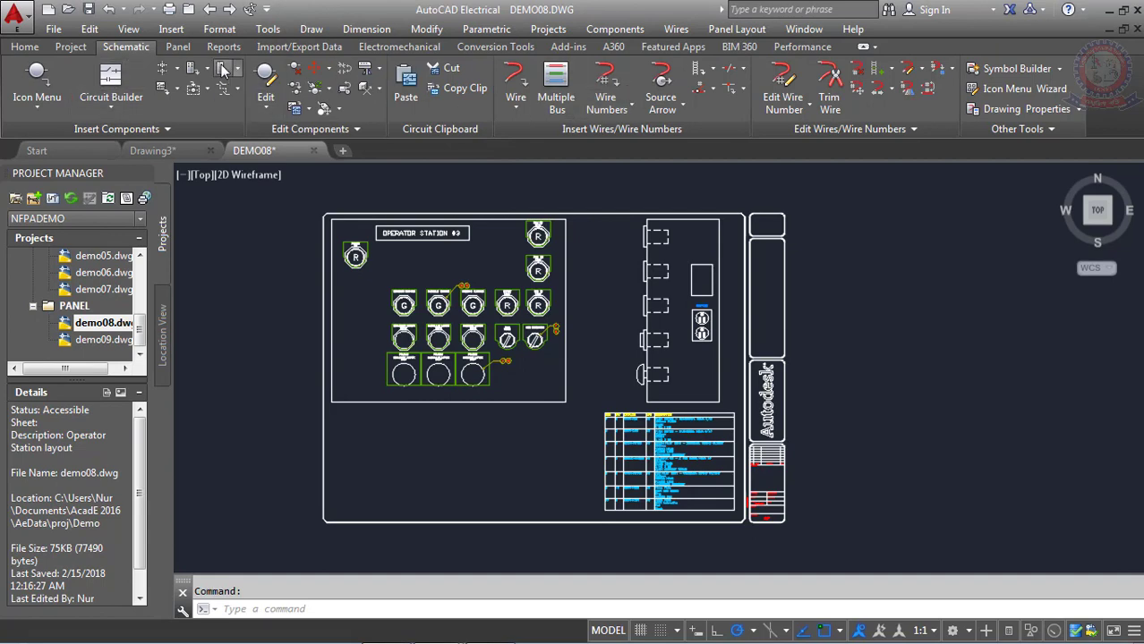
pyautogui.click(179, 48)
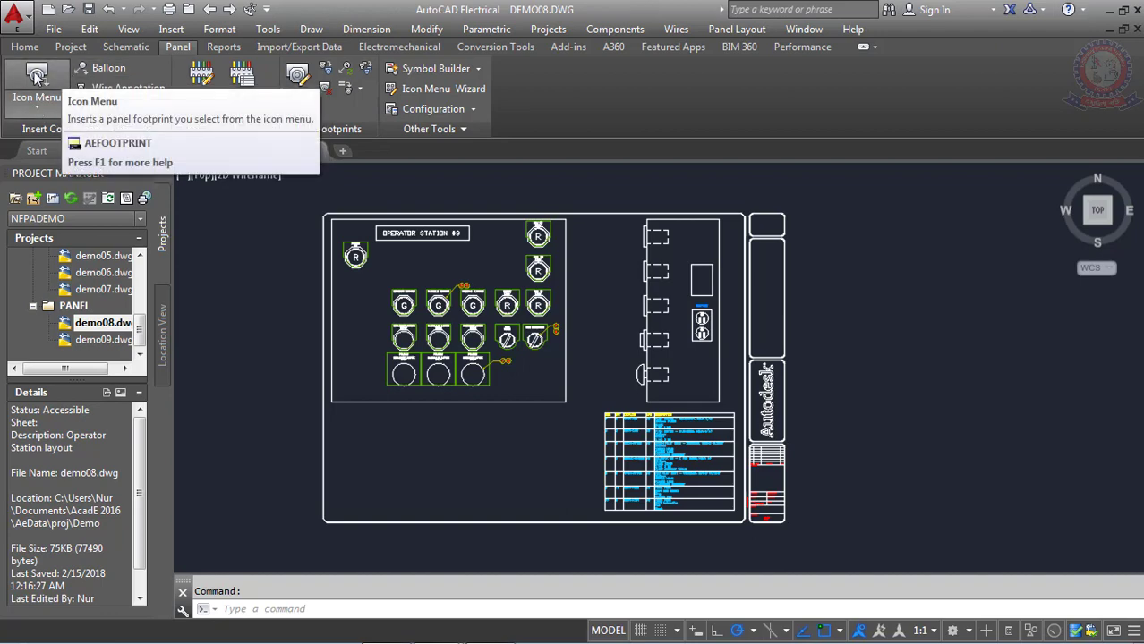
pyautogui.click(36, 109)
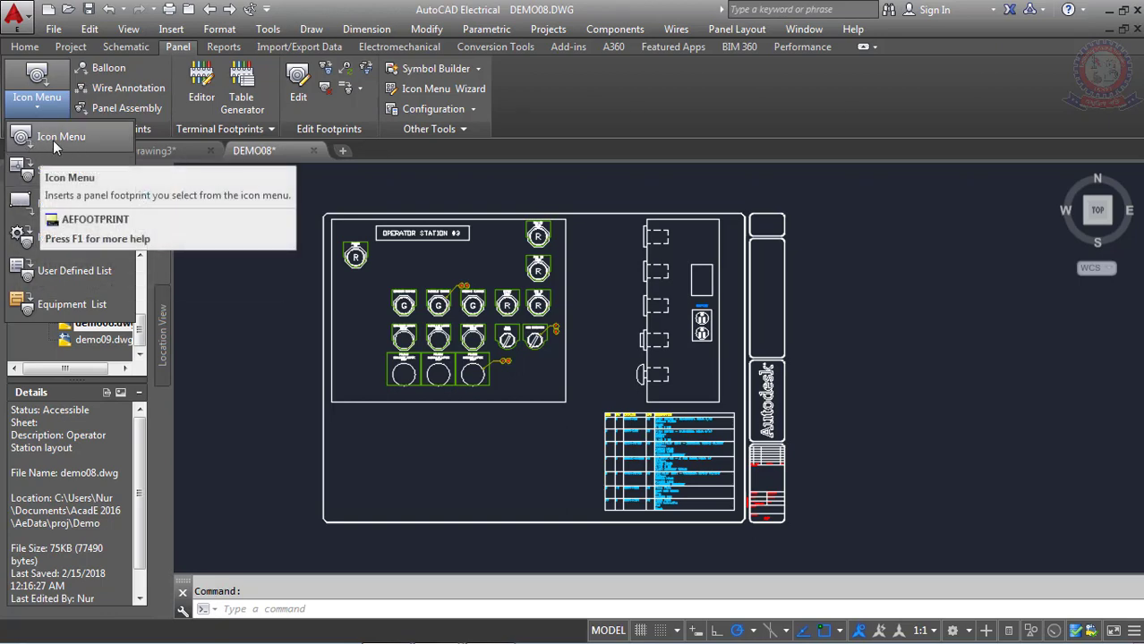
pyautogui.moveTo(58, 137)
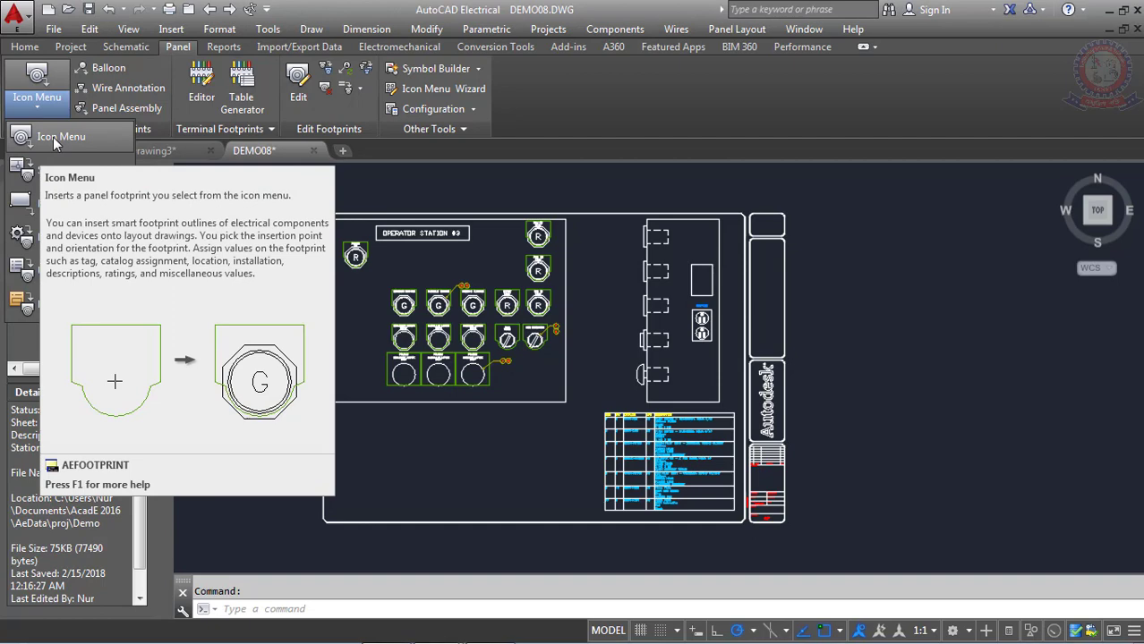
# Pick Enclosures from the Icon Menu footprint catalog to bring up the Footprint dialog
pyautogui.click(53, 137)
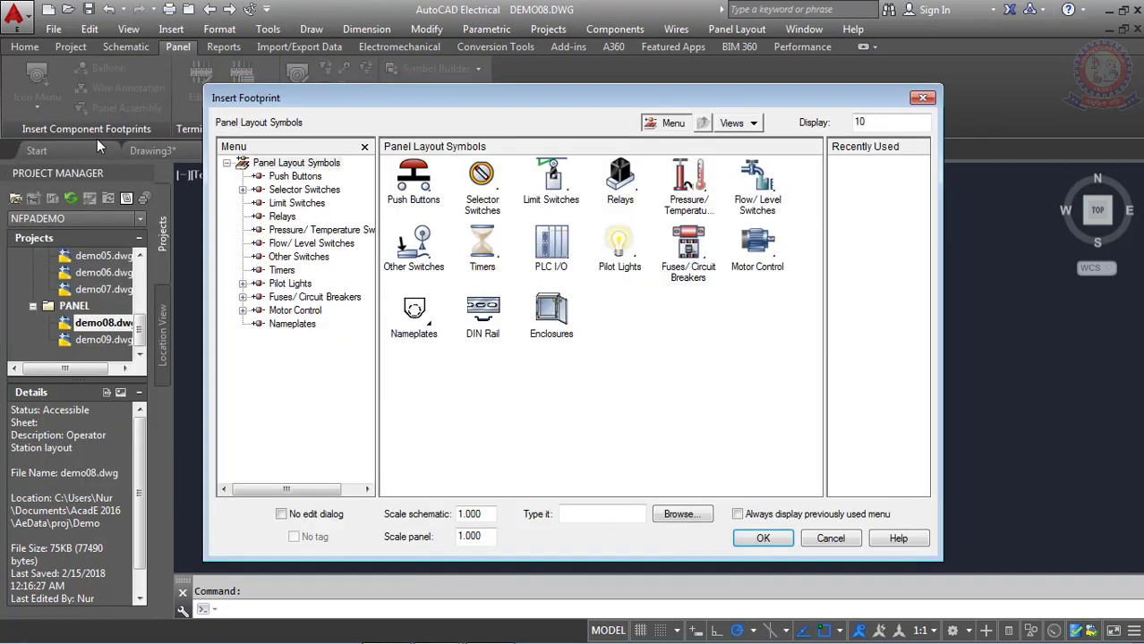
pyautogui.moveTo(411, 106); pyautogui.dragTo(415, 108)
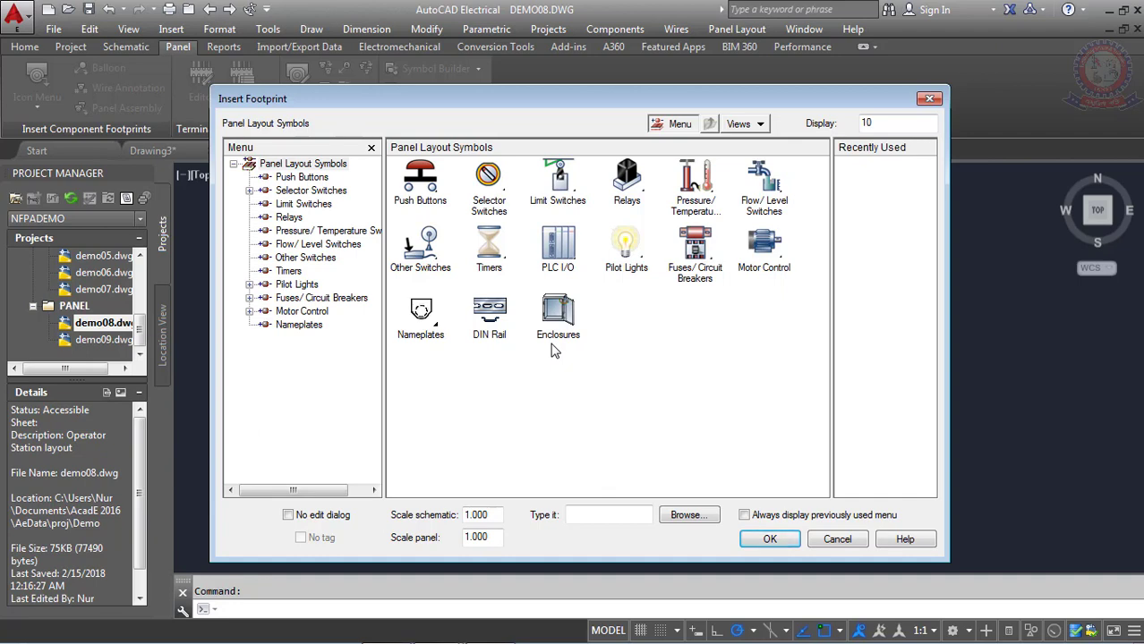
pyautogui.click(558, 328)
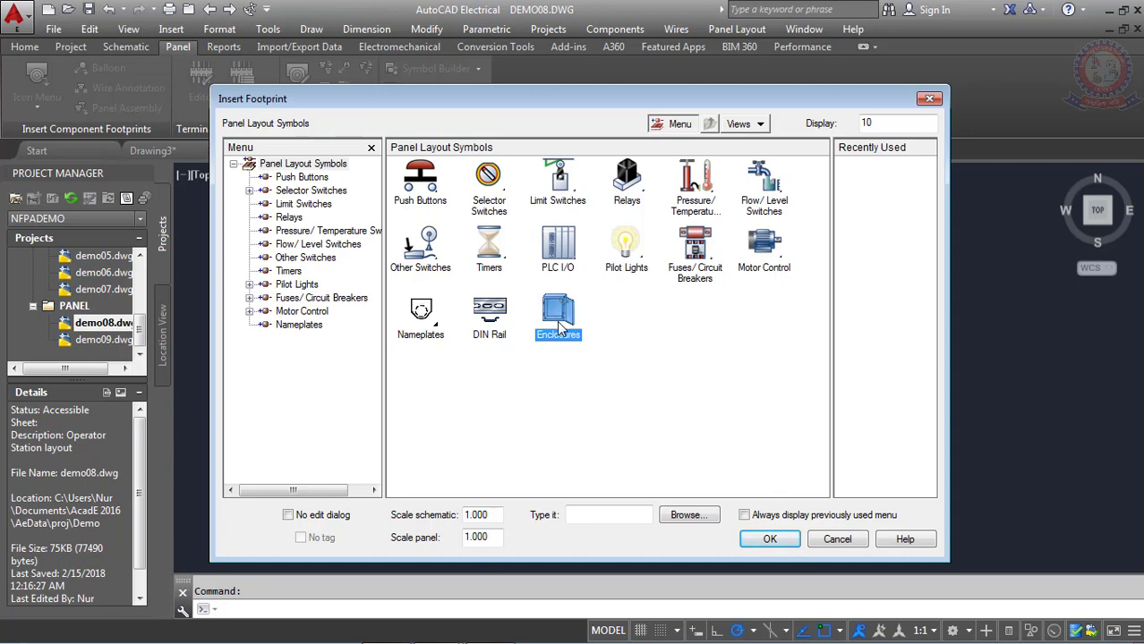
pyautogui.moveTo(469, 138); pyautogui.dragTo(505, 171)
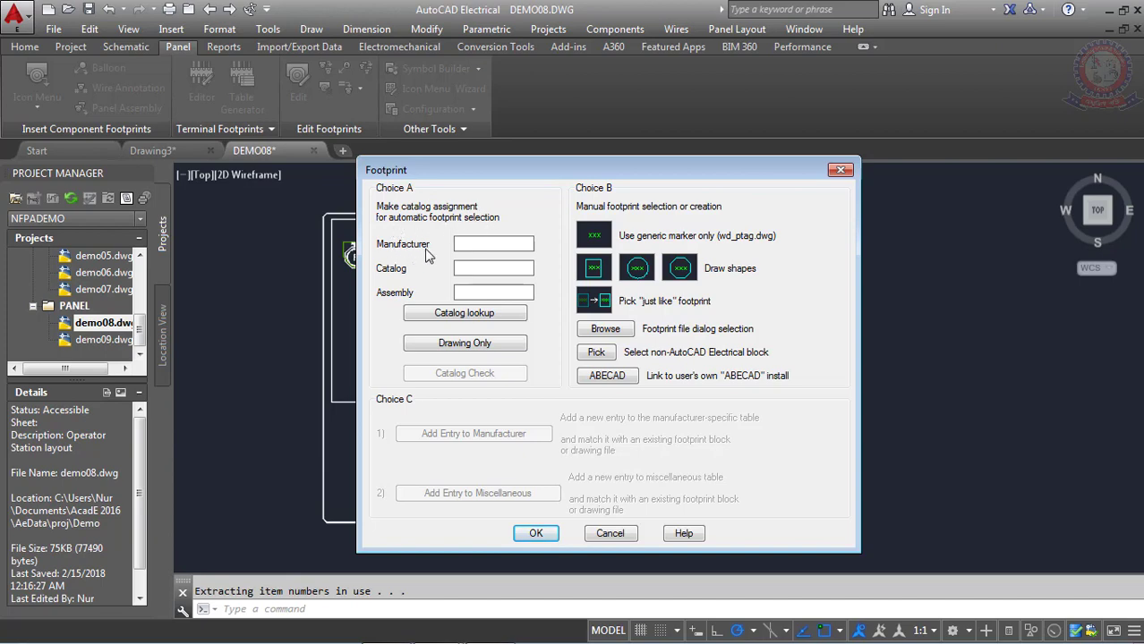
# Skip the Manufacturer, Catalog and Assembly fields and draw the enclosure as a rectangle shape
pyautogui.click(486, 267)
pyautogui.click(475, 244)
pyautogui.click(466, 292)
pyautogui.click(594, 270)
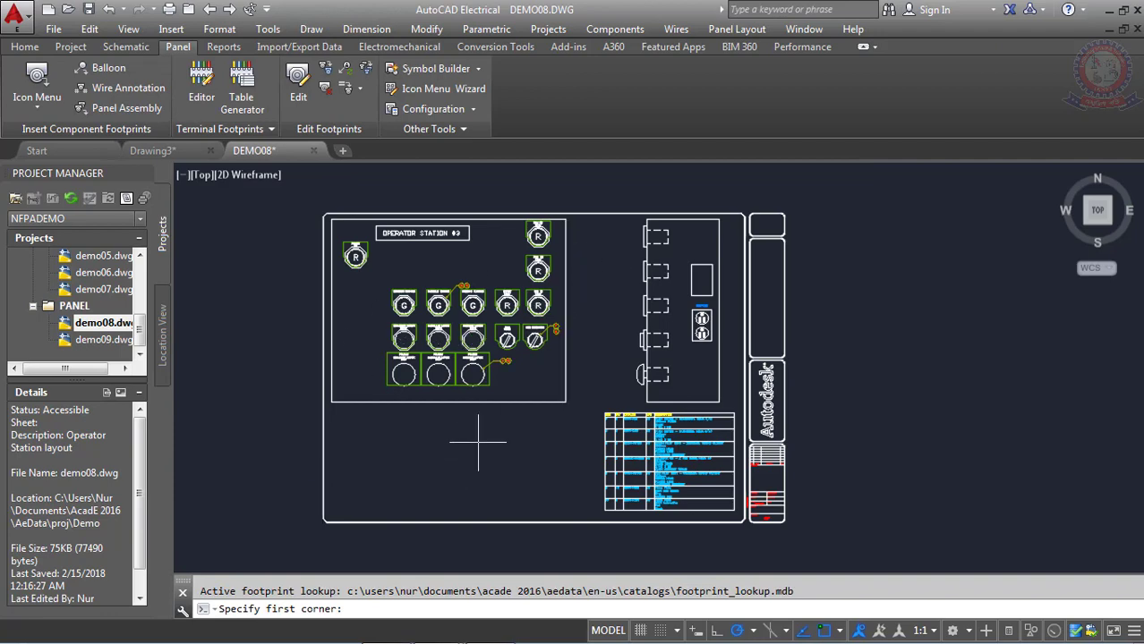
# Toggle object snap off and back on, then place the enclosure's first corner below the push-buttons
pyautogui.scroll(-1, 394, 430)
pyautogui.scroll(3, 365, 416)
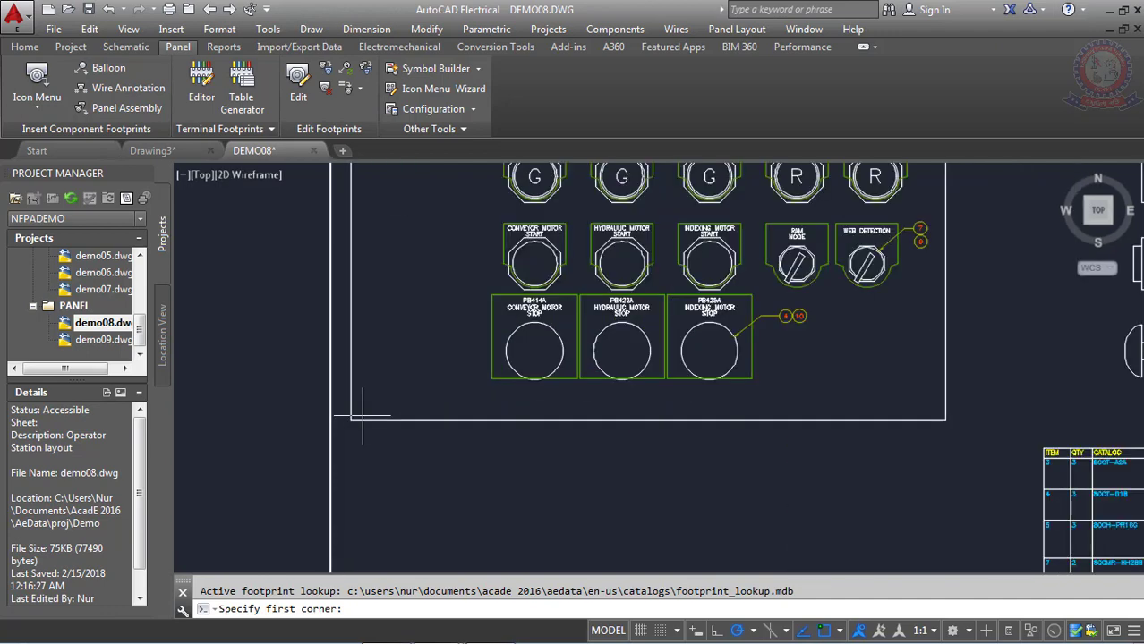
pyautogui.scroll(-3, 362, 420)
pyautogui.scroll(-1, 356, 439)
pyautogui.scroll(2, 355, 439)
pyautogui.scroll(1, 358, 440)
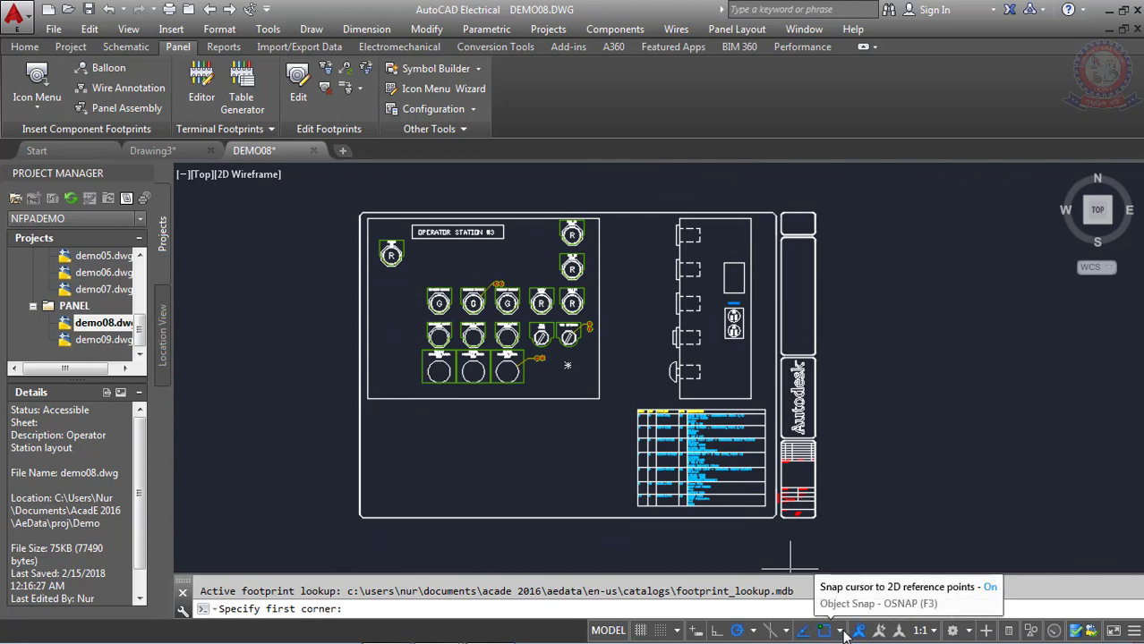
pyautogui.click(839, 631)
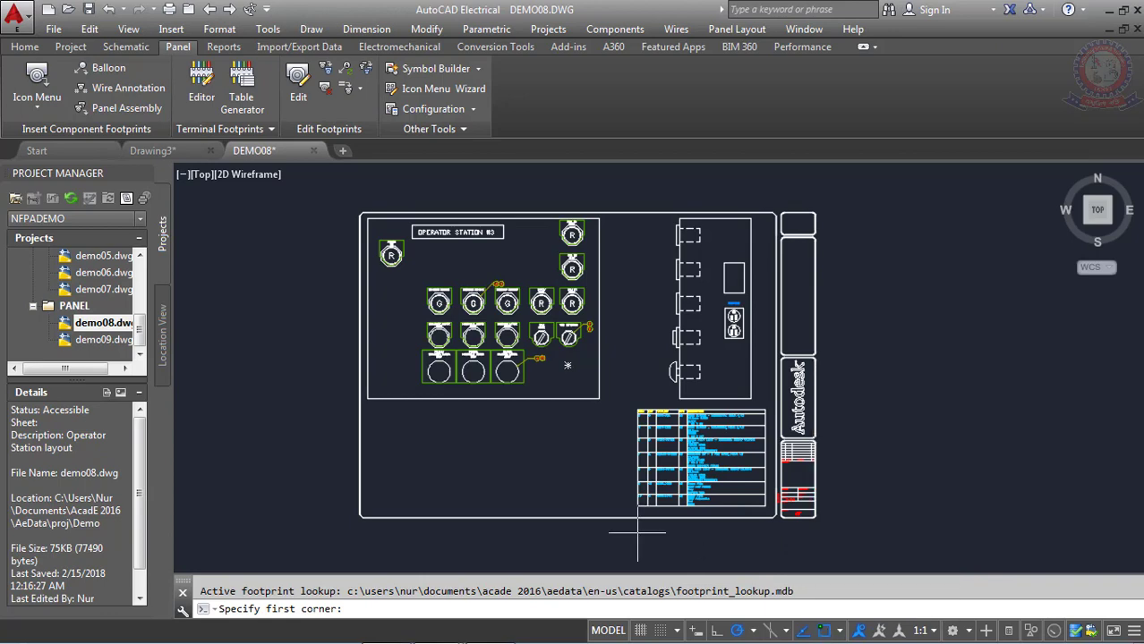
pyautogui.click(825, 630)
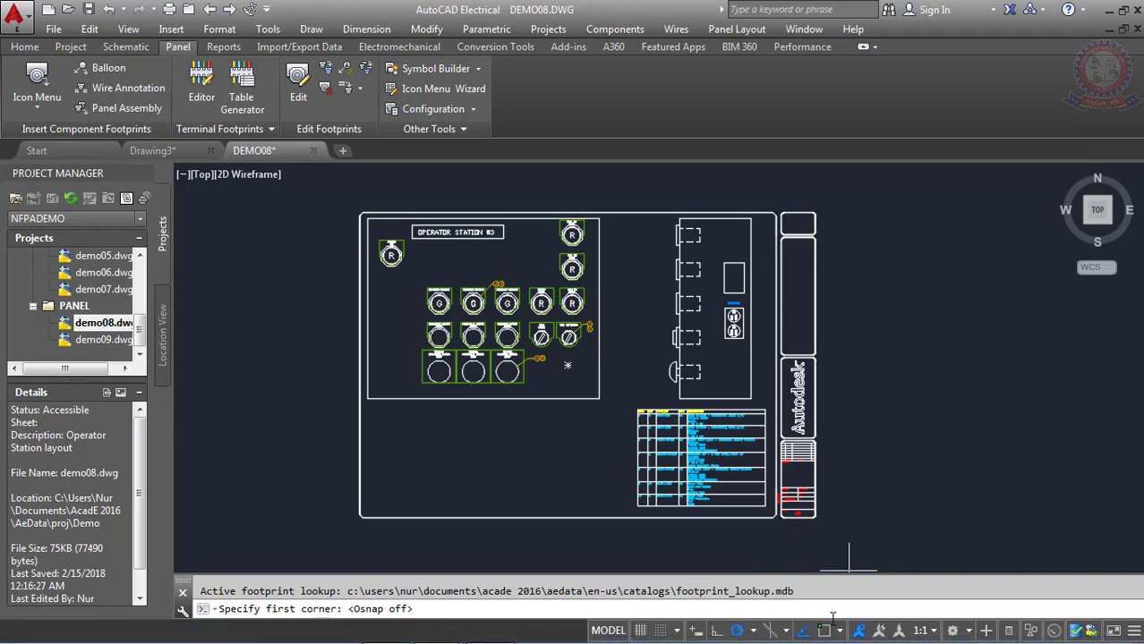
pyautogui.click(824, 630)
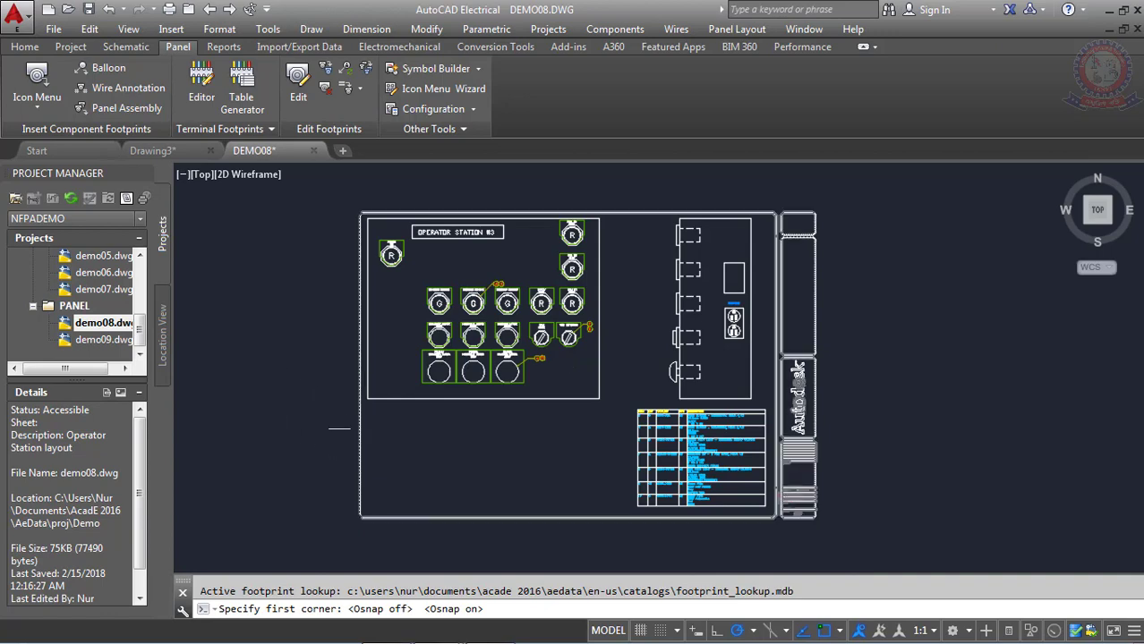
pyautogui.scroll(2, 375, 413)
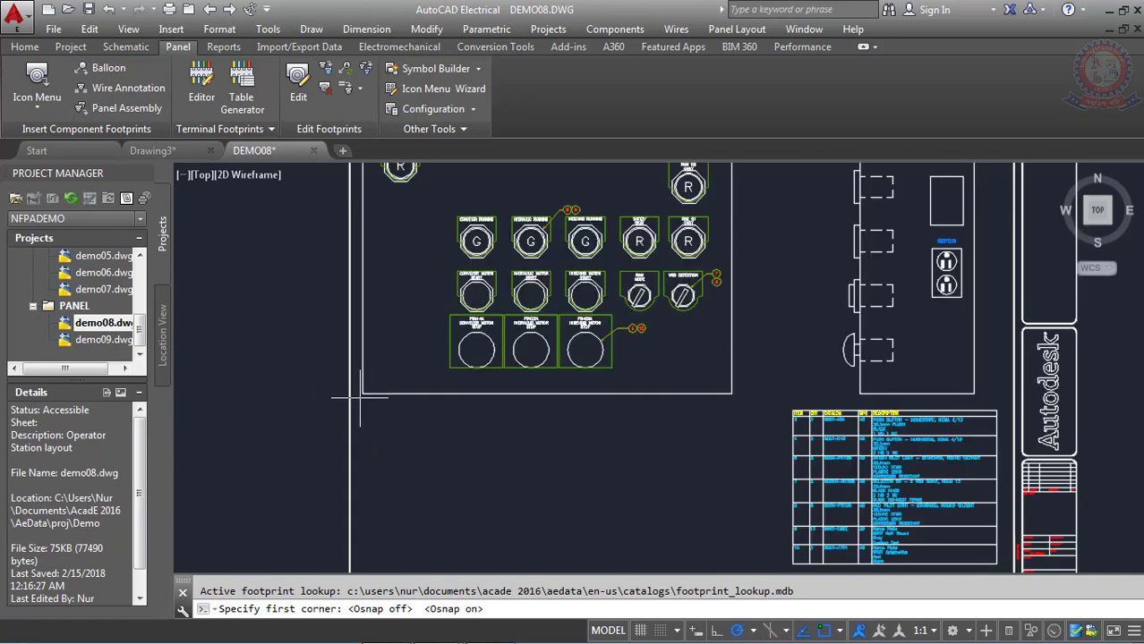
pyautogui.moveTo(363, 405); pyautogui.dragTo(393, 341, button='middle')
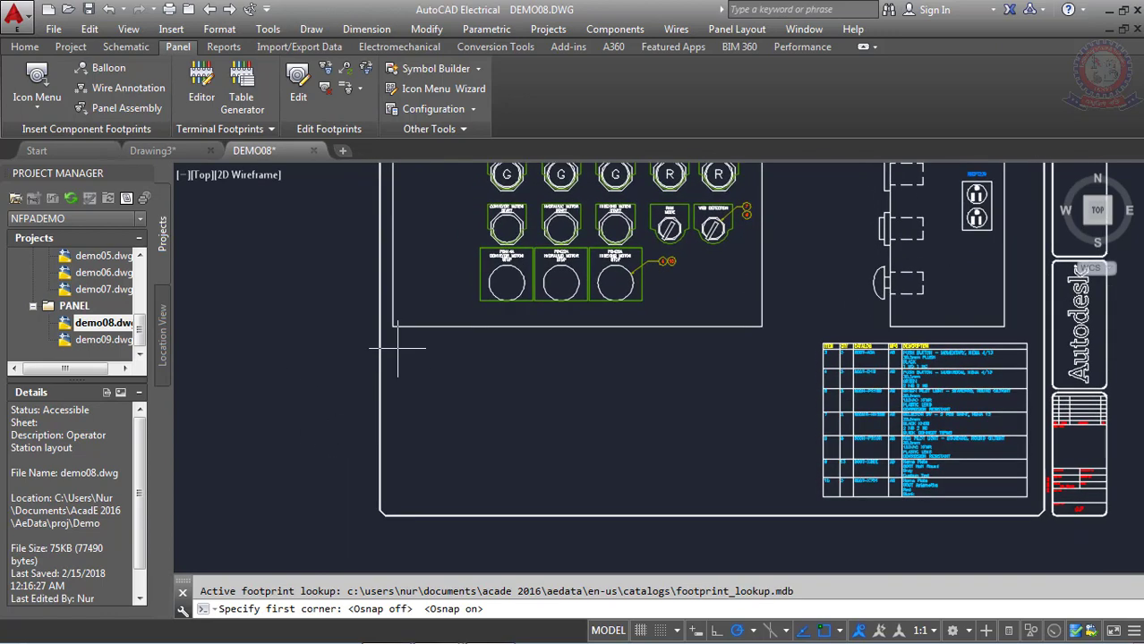
pyautogui.click(393, 339)
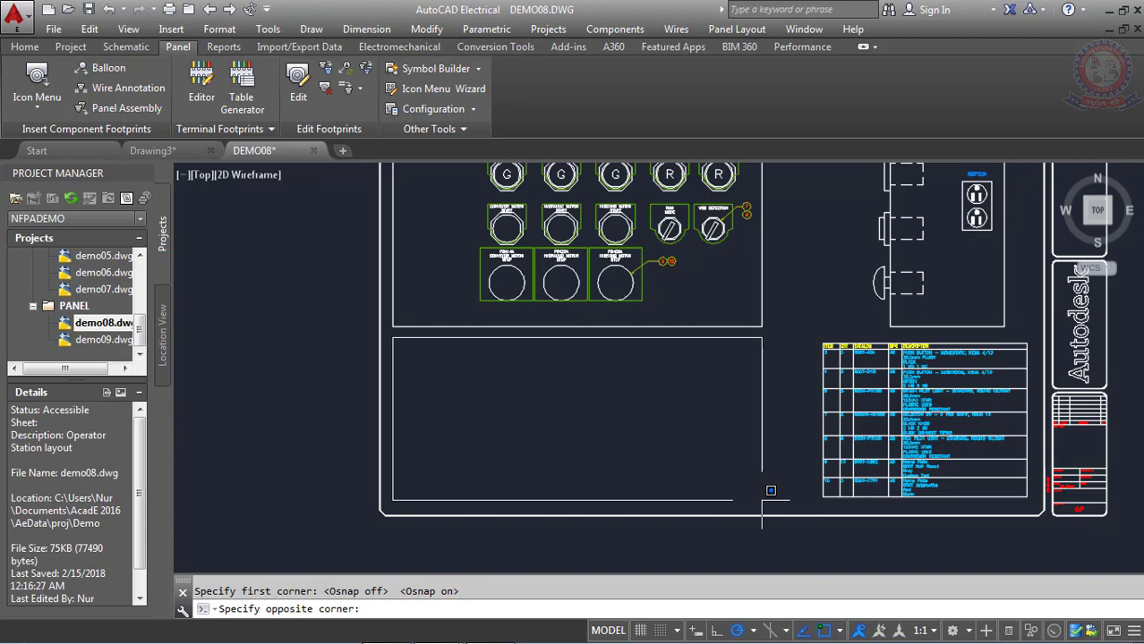
# Place the opposite corner to finish the enclosure rectangle, bringing up its ENC001 details
pyautogui.click(762, 501)
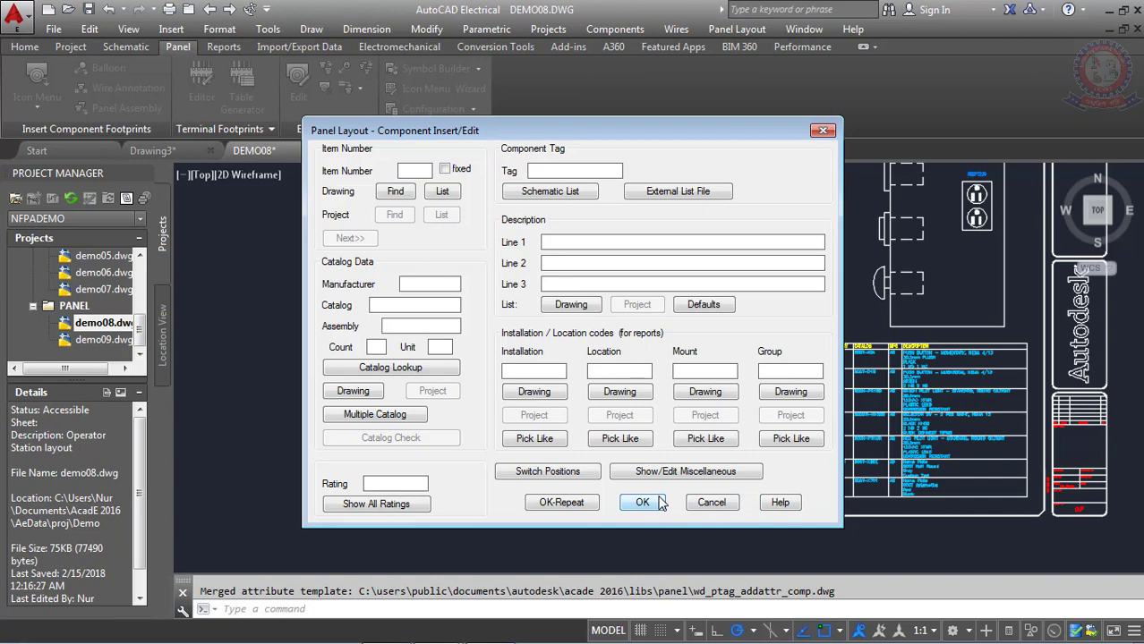
pyautogui.moveTo(427, 134); pyautogui.dragTo(424, 151)
pyautogui.write('ENC001')
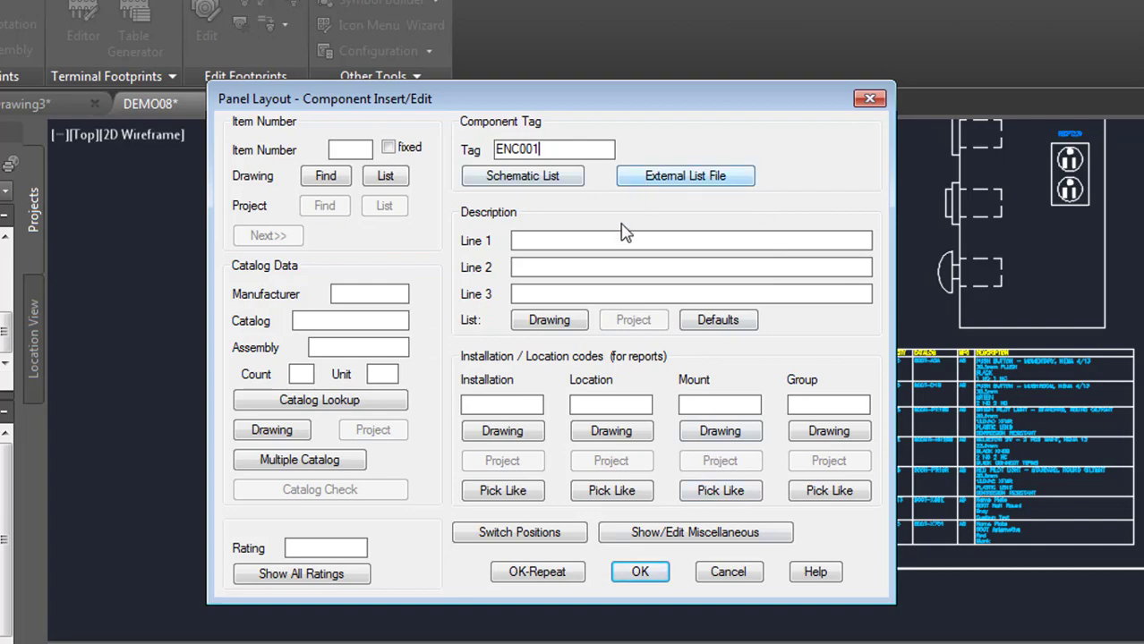
# Accept the ENC001 component details and zoom in close on the enclosure's tag
pyautogui.click(629, 570)
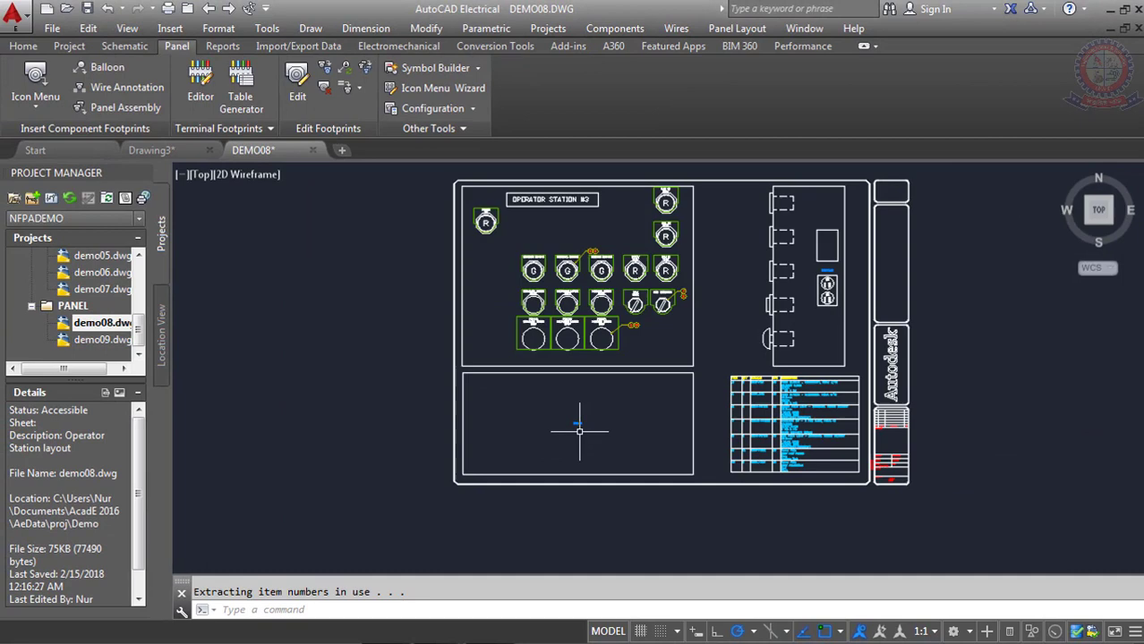
pyautogui.scroll(3, 558, 421)
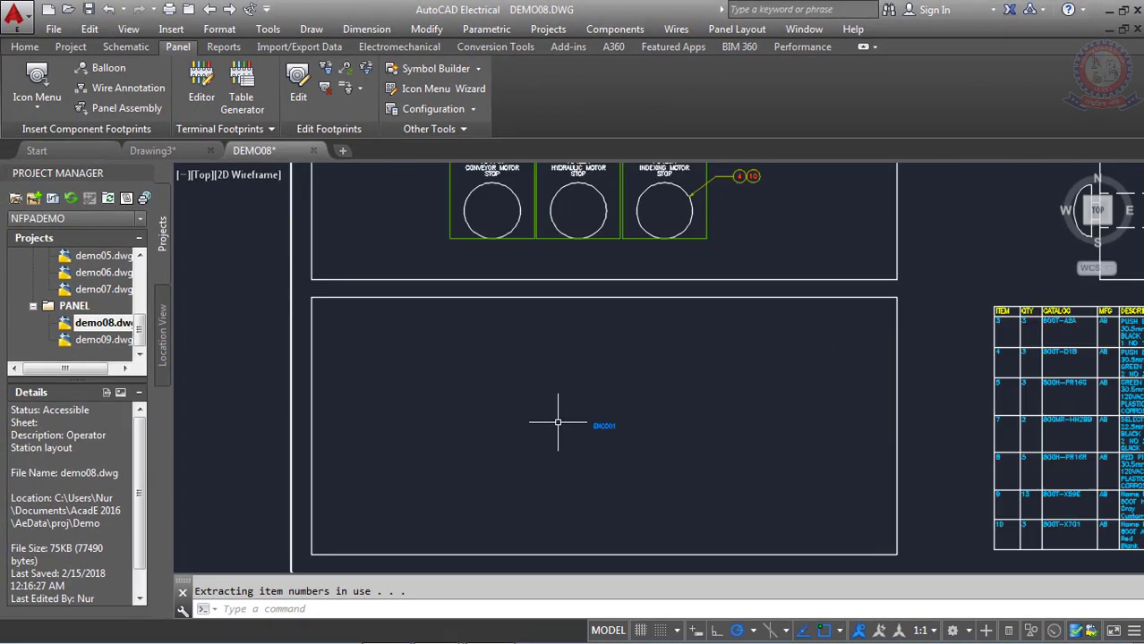
pyautogui.scroll(2, 607, 435)
pyautogui.scroll(-4, 608, 434)
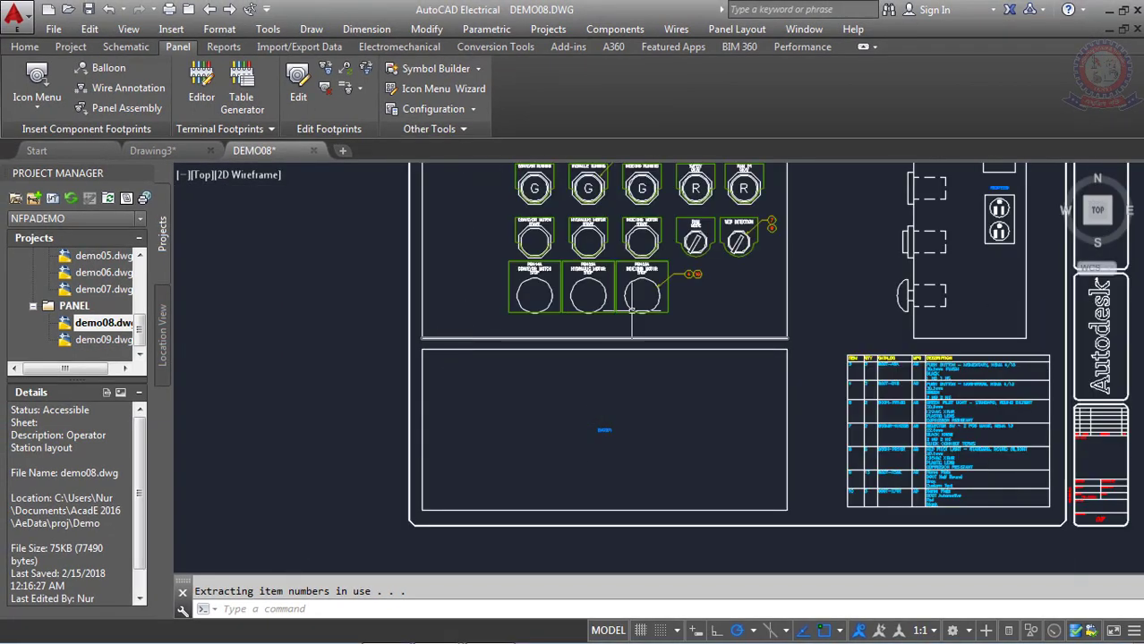
pyautogui.scroll(2, 601, 426)
pyautogui.moveTo(600, 426); pyautogui.dragTo(620, 382, button='middle')
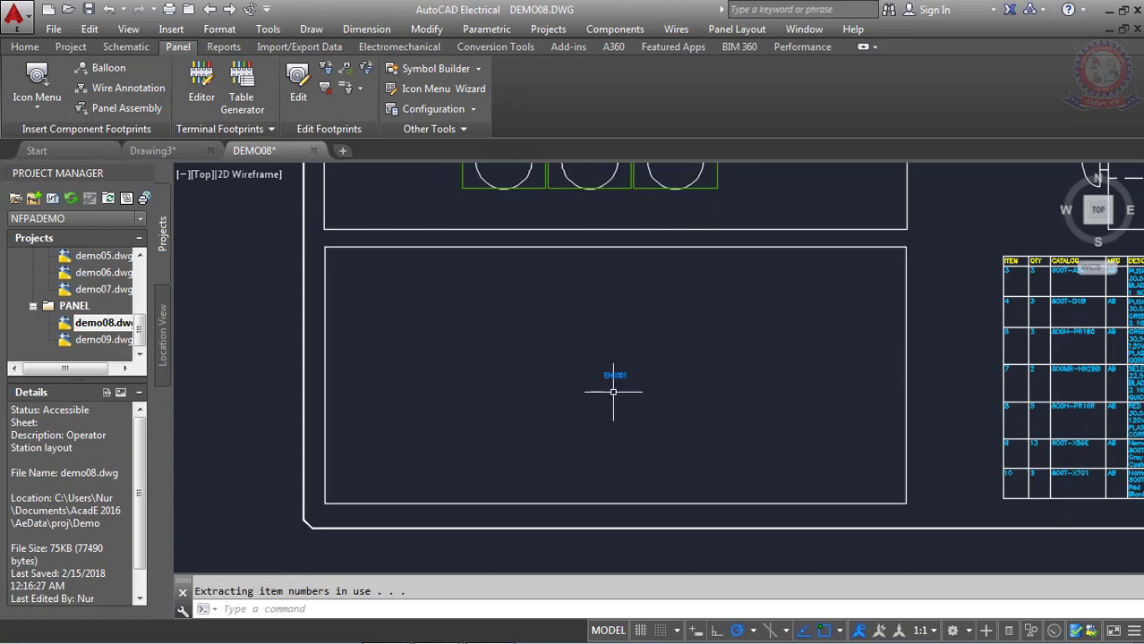
pyautogui.scroll(6, 613, 392)
pyautogui.scroll(-2, 582, 353)
pyautogui.scroll(-3, 586, 345)
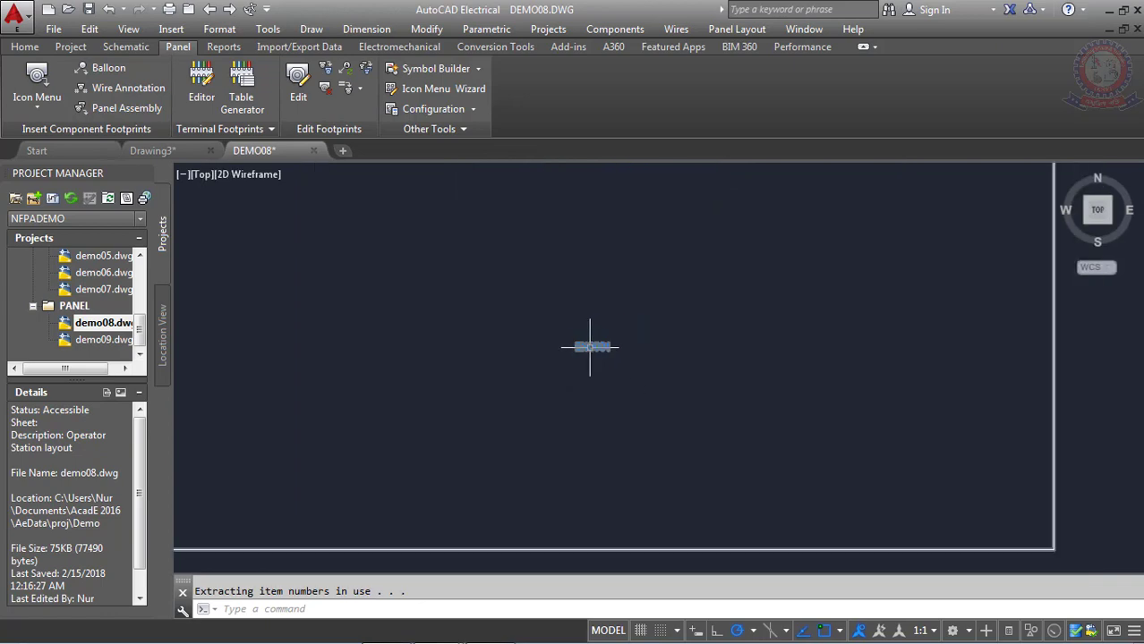
pyautogui.scroll(-2, 590, 347)
# Choose Move Attribute from the ENC001 footprint's right-click Attributes menu
pyautogui.scroll(3, 588, 351)
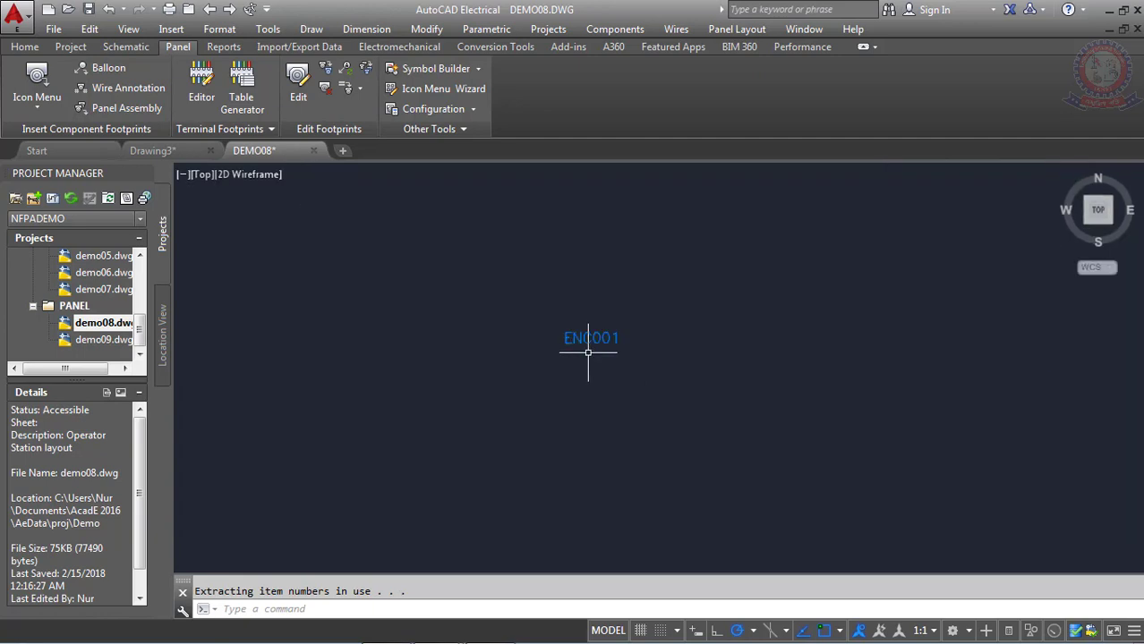
pyautogui.rightClick(588, 350)
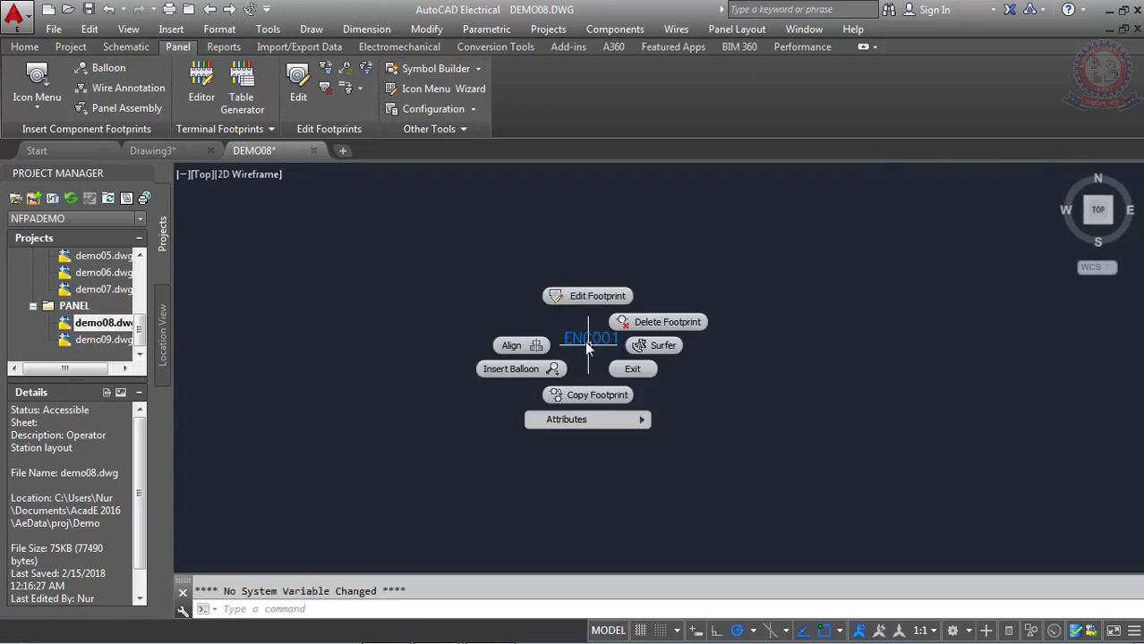
pyautogui.click(722, 409)
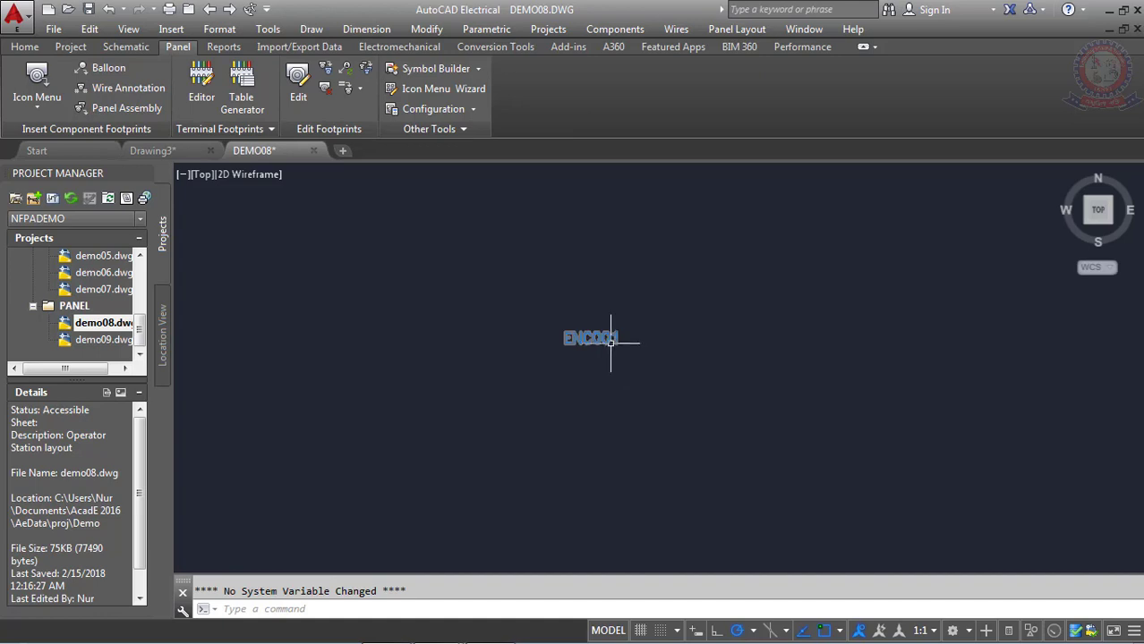
pyautogui.rightClick(611, 341)
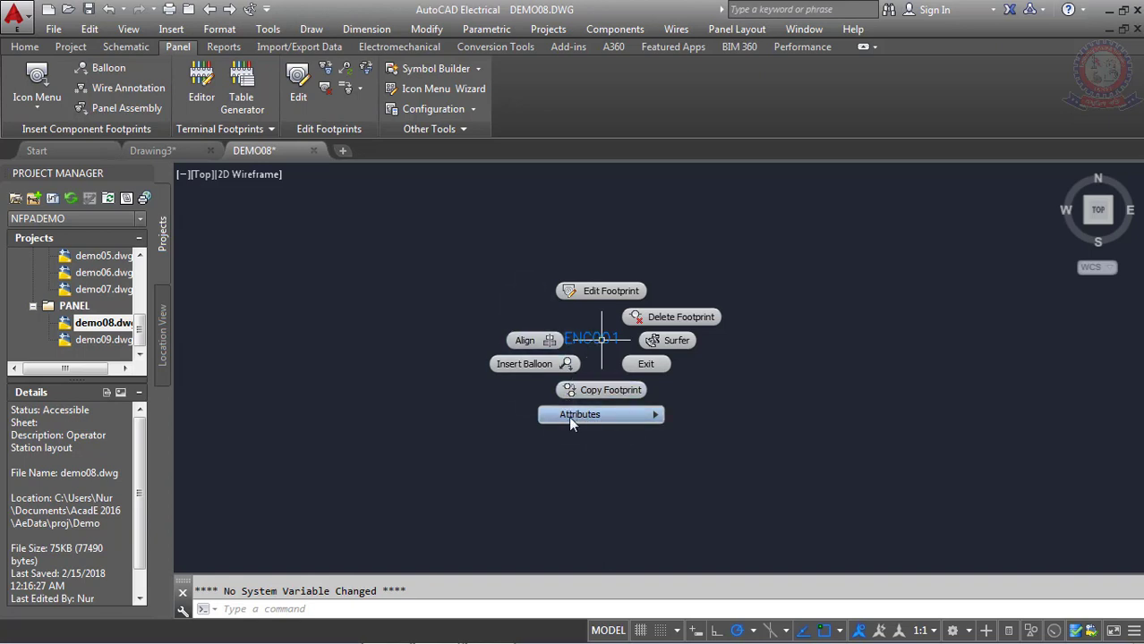
pyautogui.moveTo(596, 414)
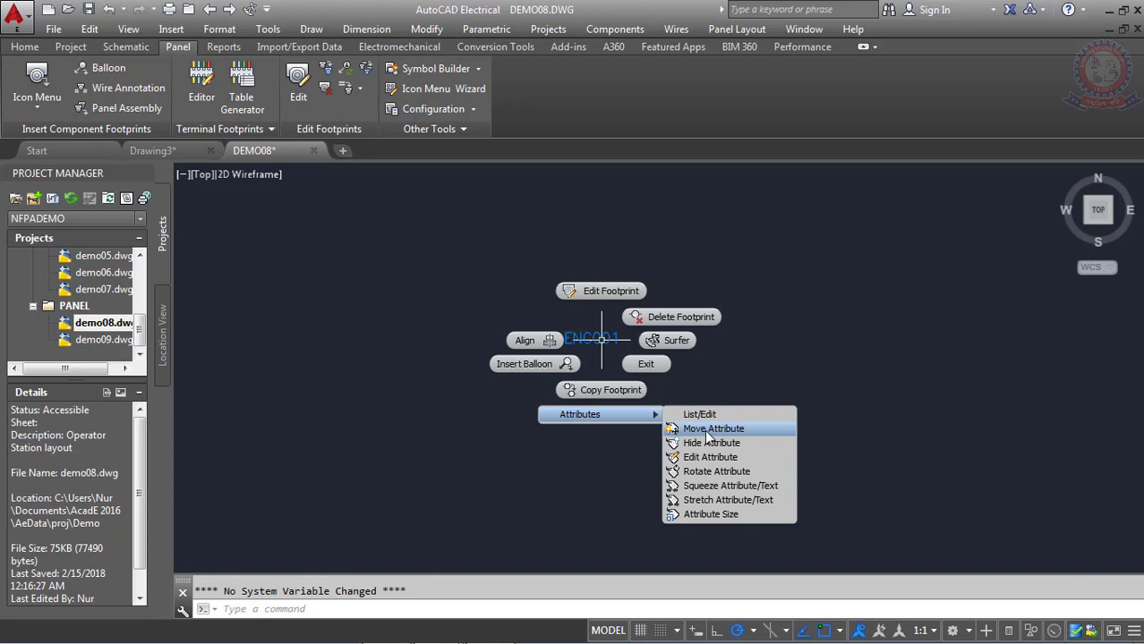
pyautogui.click(707, 431)
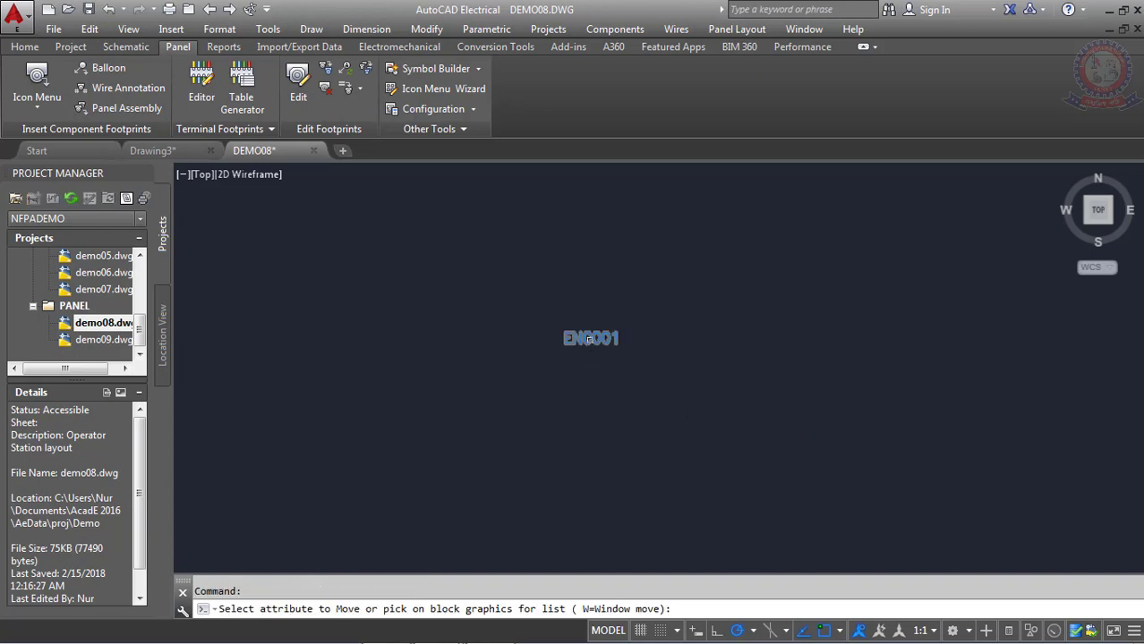
# Move the ENC001 tag into the enclosure's upper-left corner
pyautogui.click(589, 339)
pyautogui.press('Return')
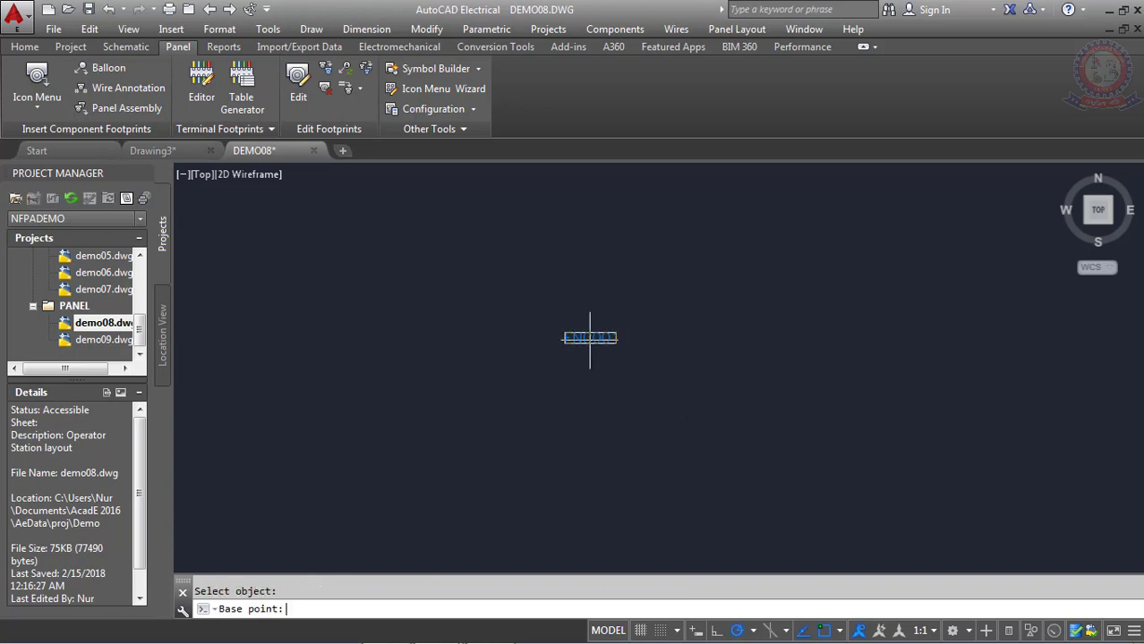
pyautogui.click(588, 338)
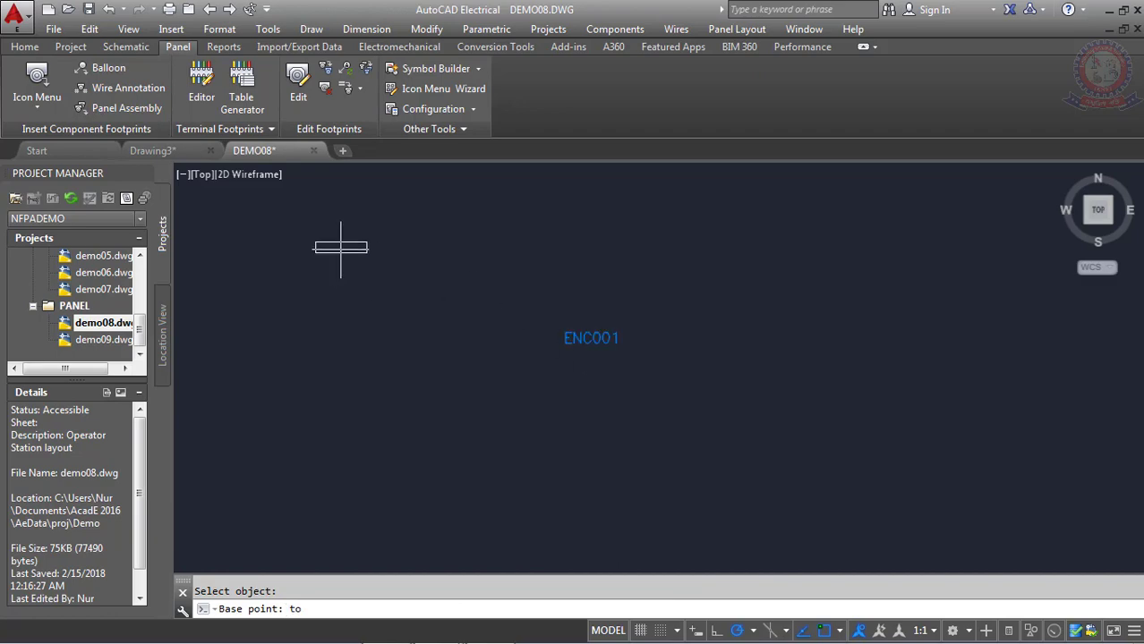
pyautogui.click(332, 248)
# Zoom in on the enclosure and repeat the Move Attribute command
pyautogui.scroll(5, 314, 245)
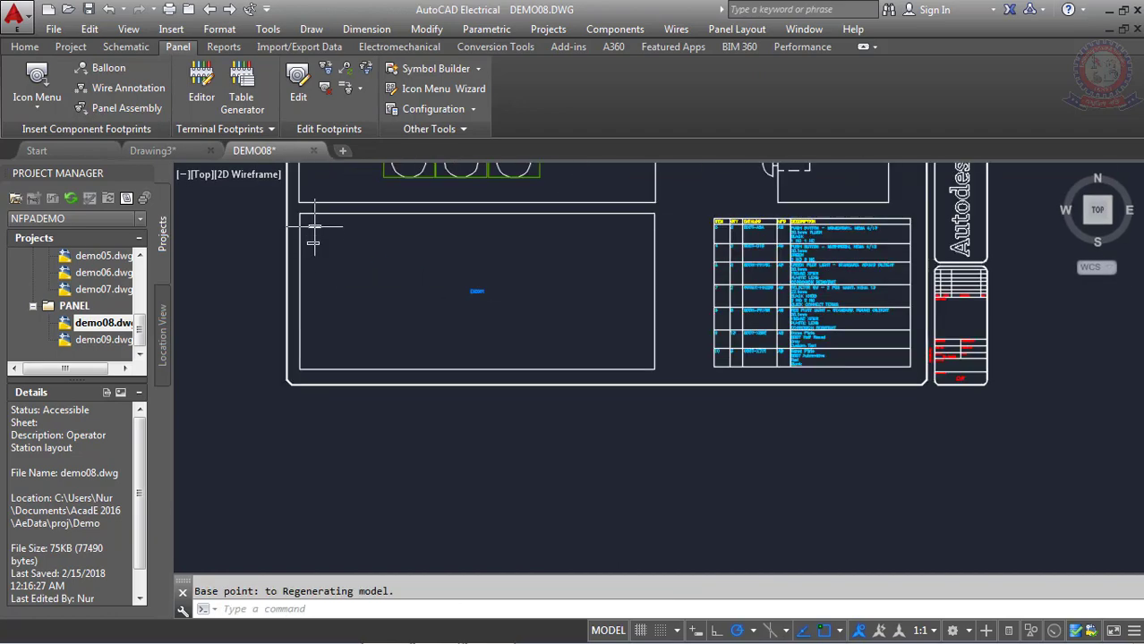
pyautogui.scroll(3, 311, 231)
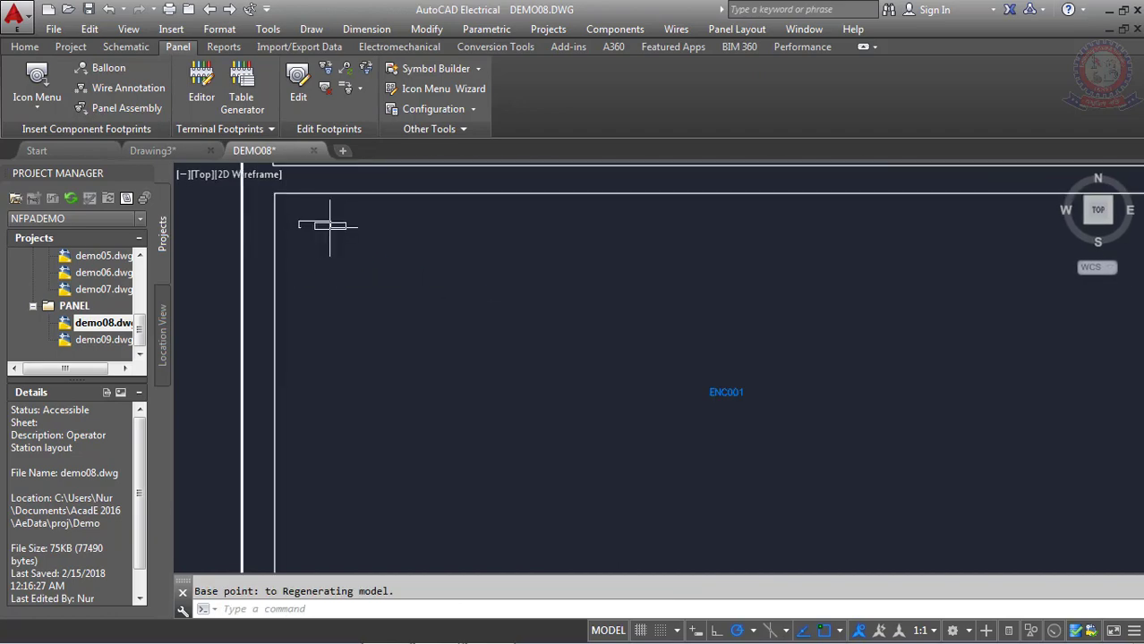
pyautogui.press('Return')
pyautogui.scroll(-5, 391, 247)
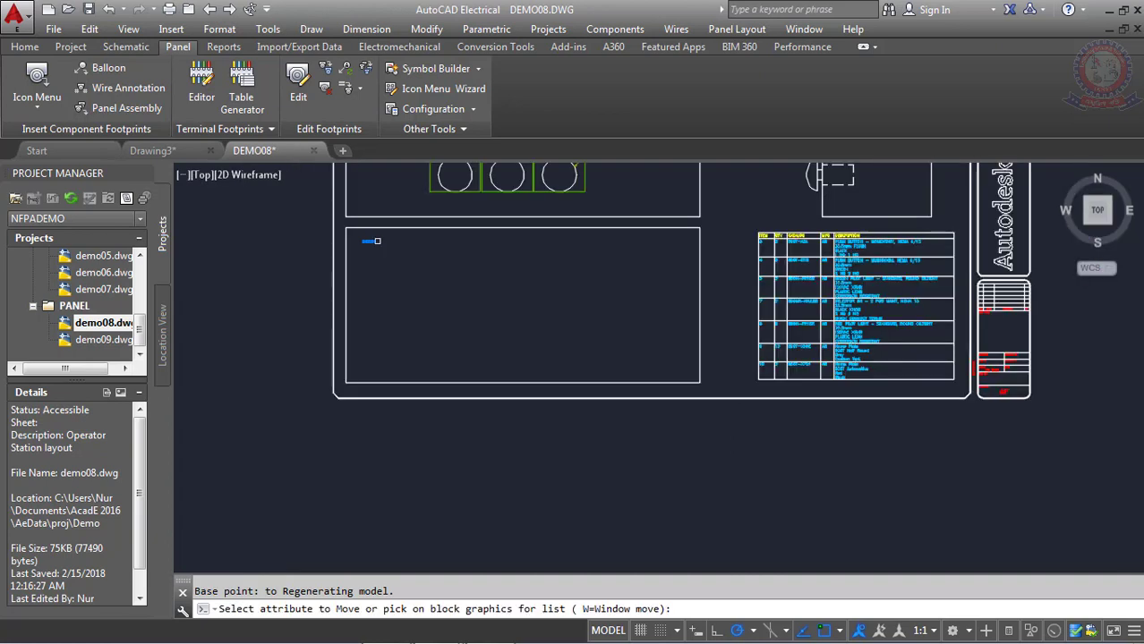
pyautogui.scroll(5, 335, 248)
pyautogui.scroll(-2, 408, 299)
pyautogui.scroll(-2, 428, 289)
pyautogui.scroll(4, 428, 289)
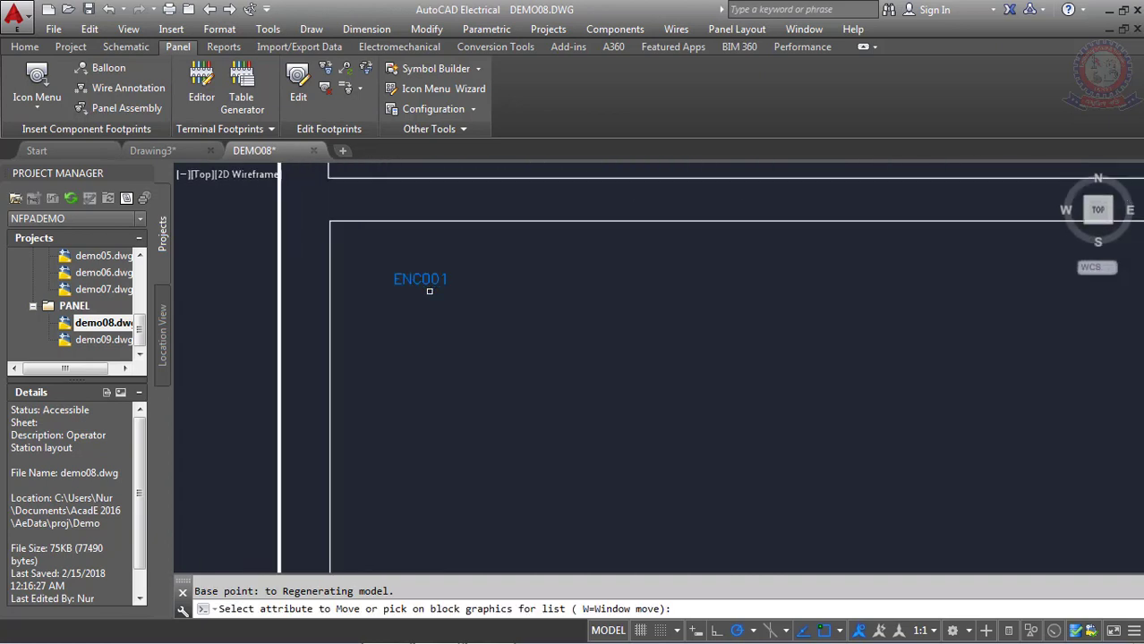
pyautogui.scroll(-1, 436, 295)
pyautogui.scroll(-1, 353, 263)
pyautogui.scroll(-2, 353, 263)
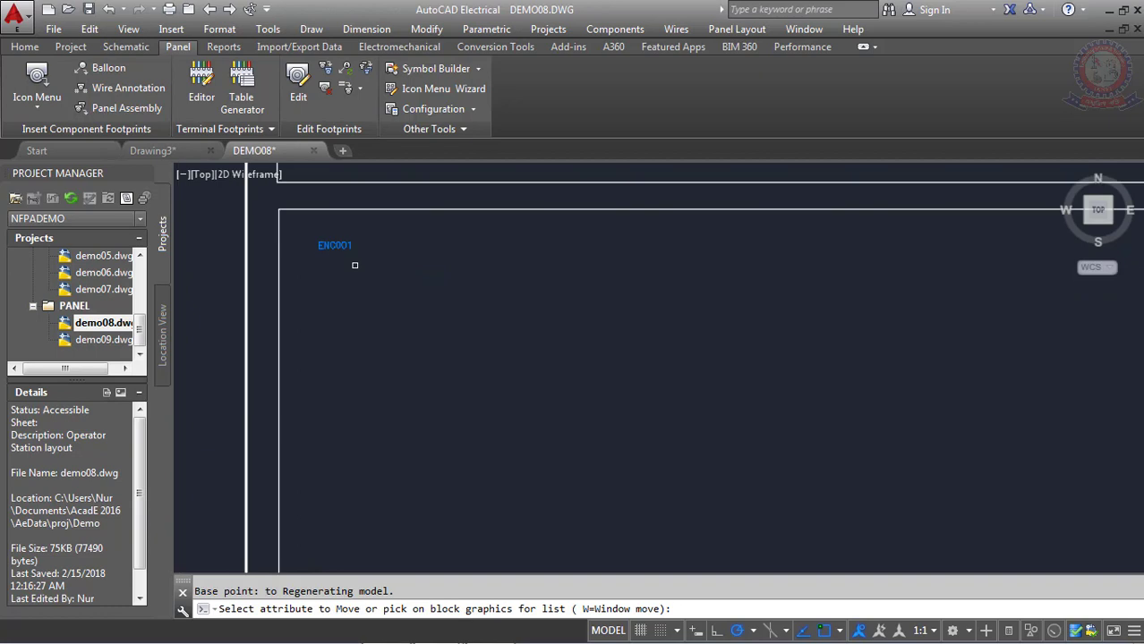
pyautogui.scroll(-2, 354, 264)
pyautogui.scroll(1, 355, 264)
pyautogui.scroll(2, 327, 250)
pyautogui.scroll(2, 326, 250)
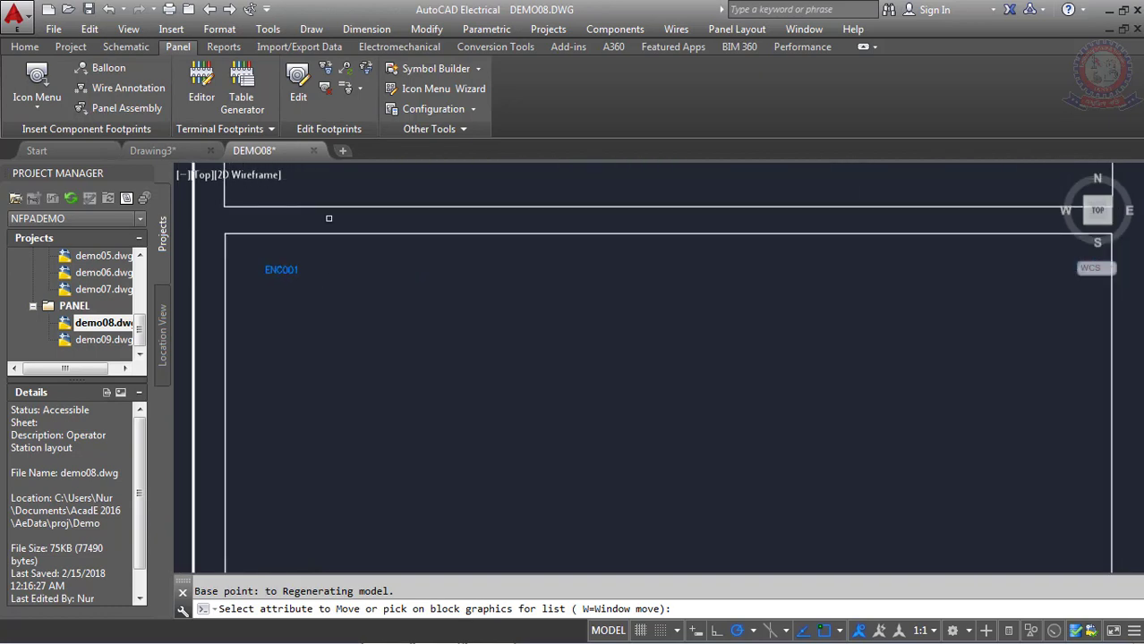
# Review the enclosure's attributes (ENC001 and two ratings), then cancel the attribute move
pyautogui.click(255, 235)
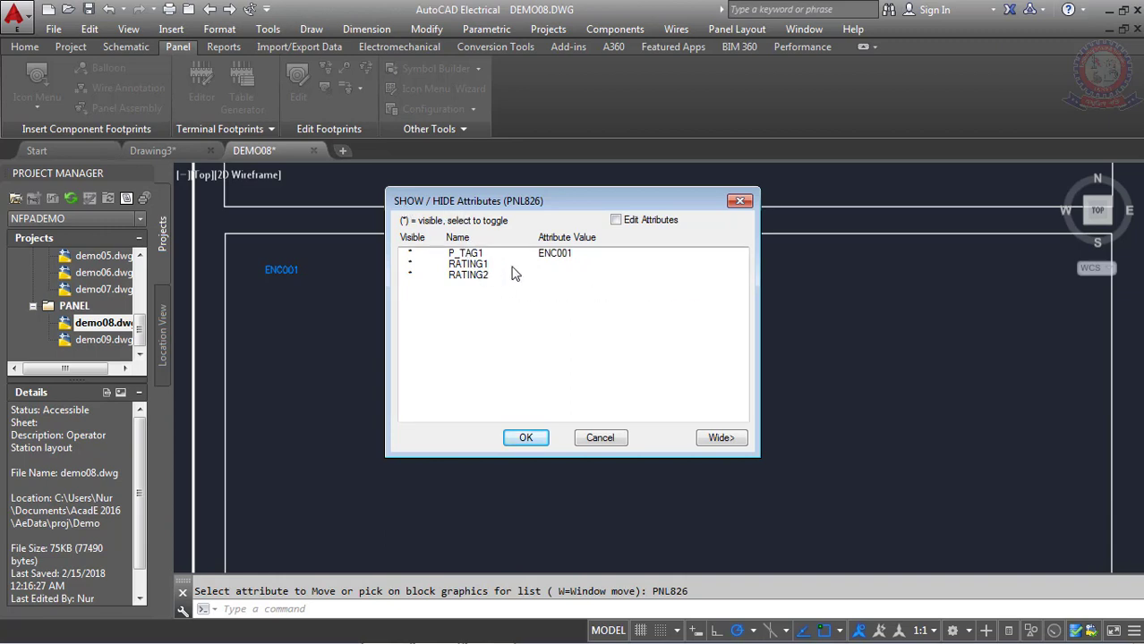
pyautogui.click(738, 203)
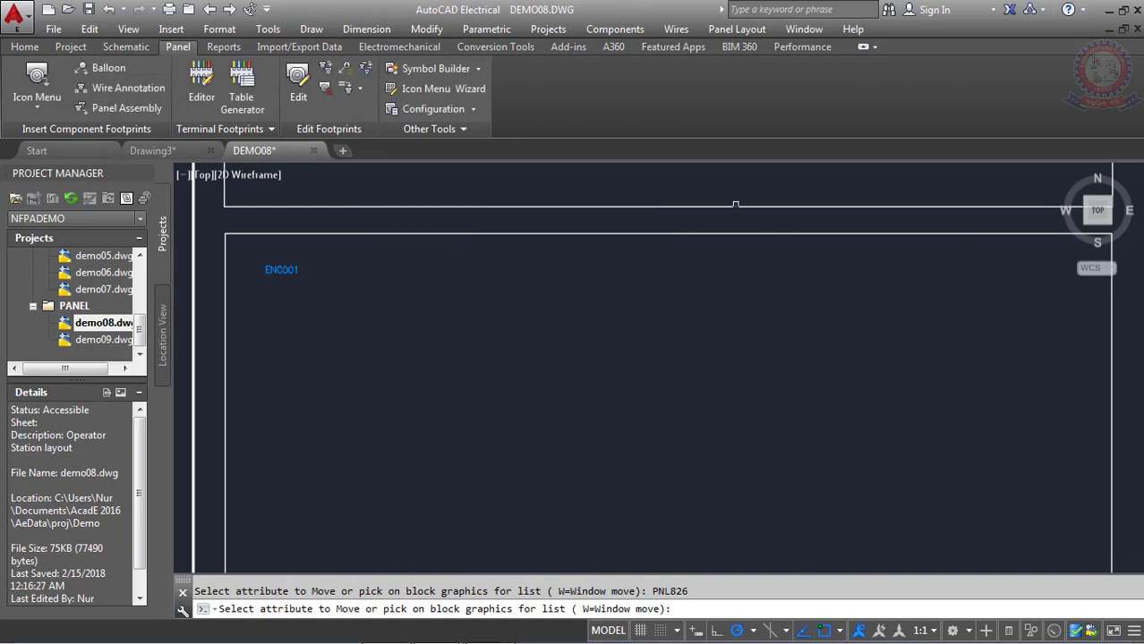
pyautogui.scroll(-2, 433, 288)
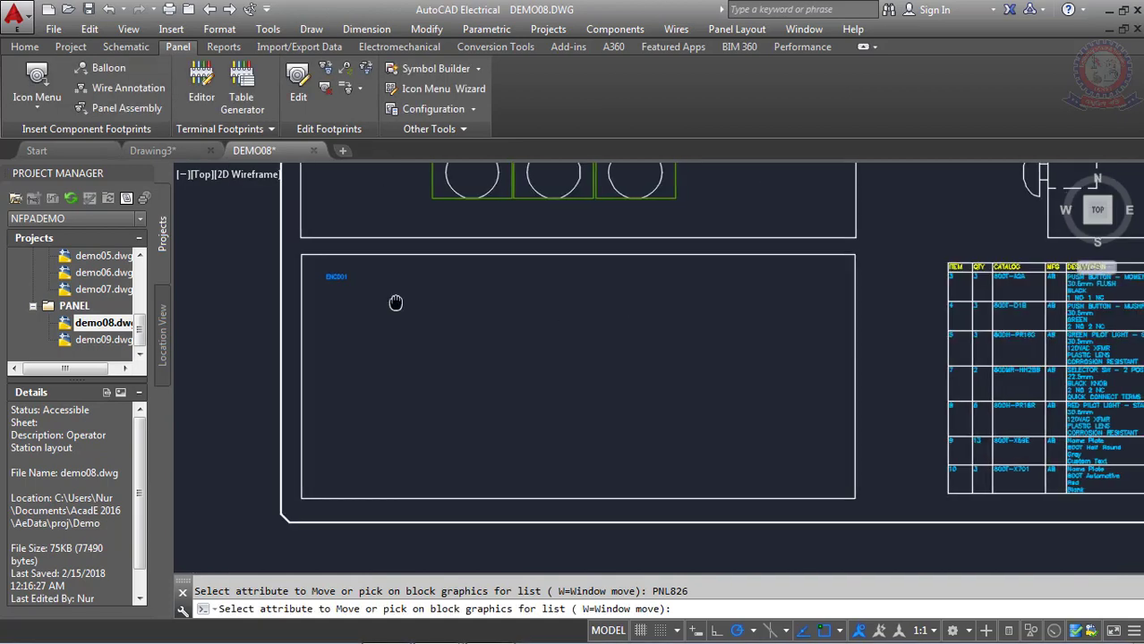
pyautogui.moveTo(398, 302); pyautogui.dragTo(362, 295, button='middle')
pyautogui.press('Escape')
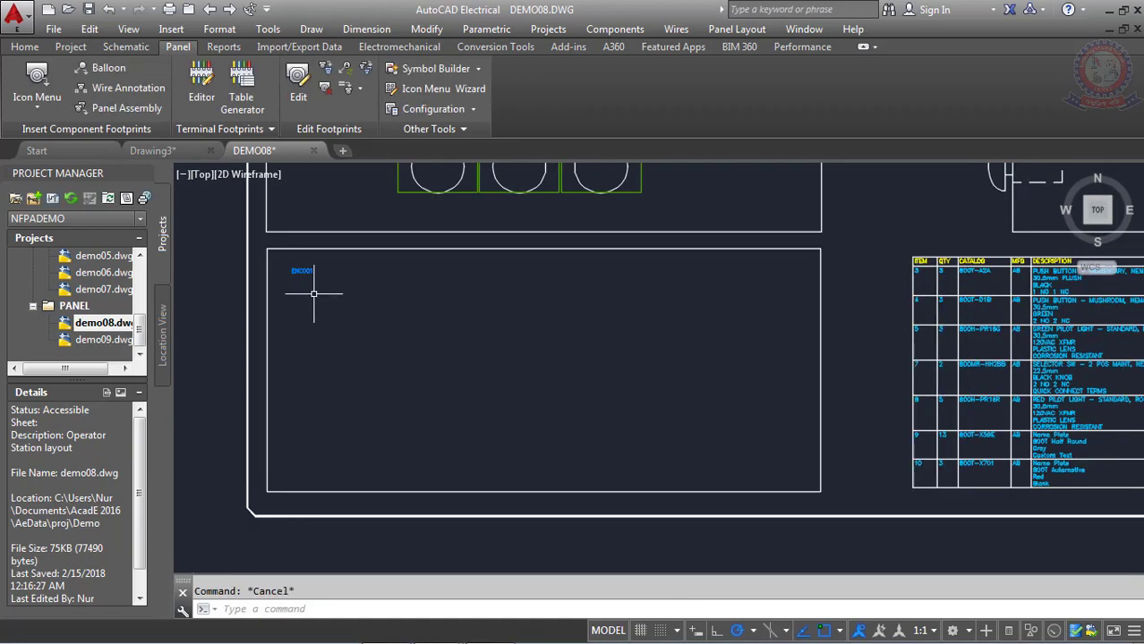
# Pan and zoom to view the whole operator station and the lower enclosure
pyautogui.scroll(2, 301, 274)
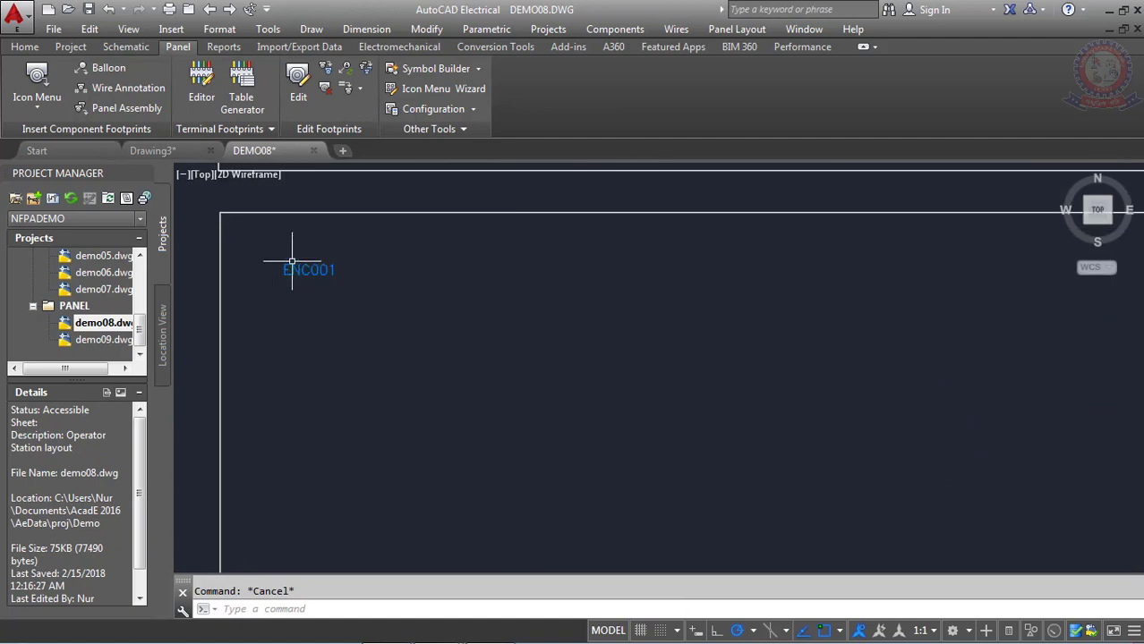
pyautogui.scroll(-2, 294, 258)
pyautogui.moveTo(293, 257); pyautogui.dragTo(299, 329, button='middle')
pyautogui.scroll(-1, 299, 329)
pyautogui.scroll(7, 336, 201)
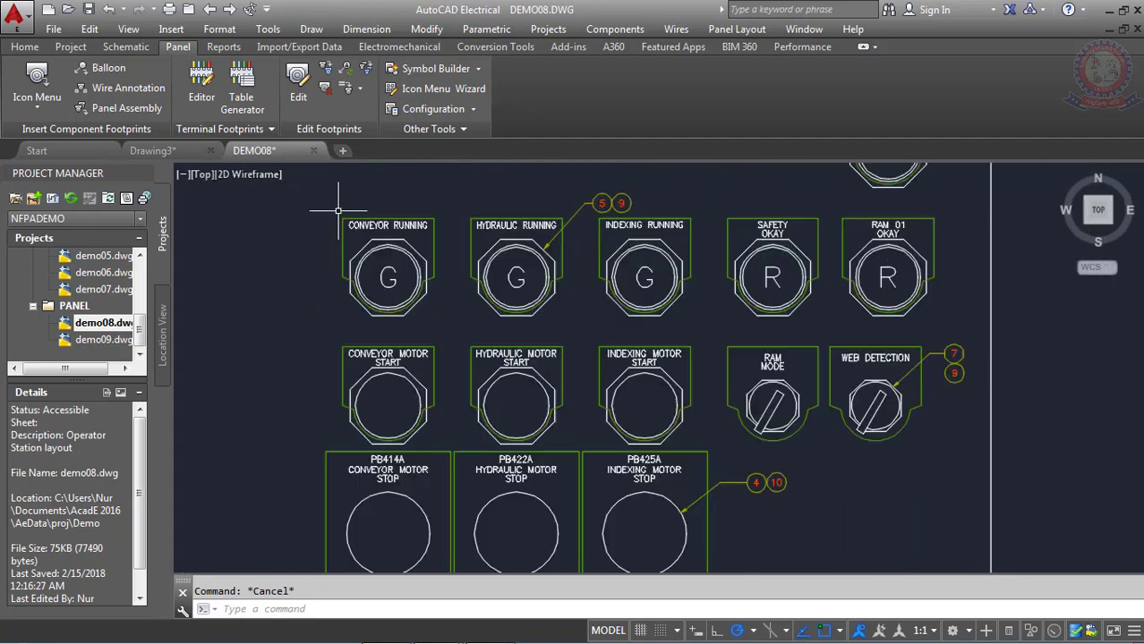
pyautogui.scroll(1, 340, 206)
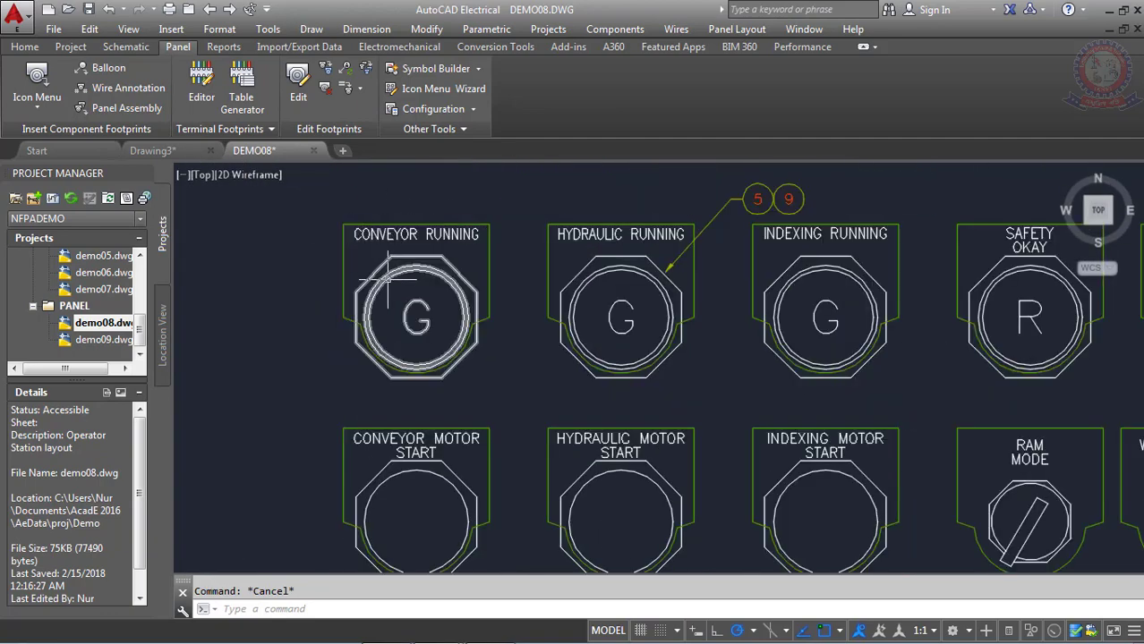
pyautogui.scroll(-1, 382, 266)
pyautogui.scroll(-3, 382, 269)
pyautogui.moveTo(393, 331); pyautogui.dragTo(392, 240, button='middle')
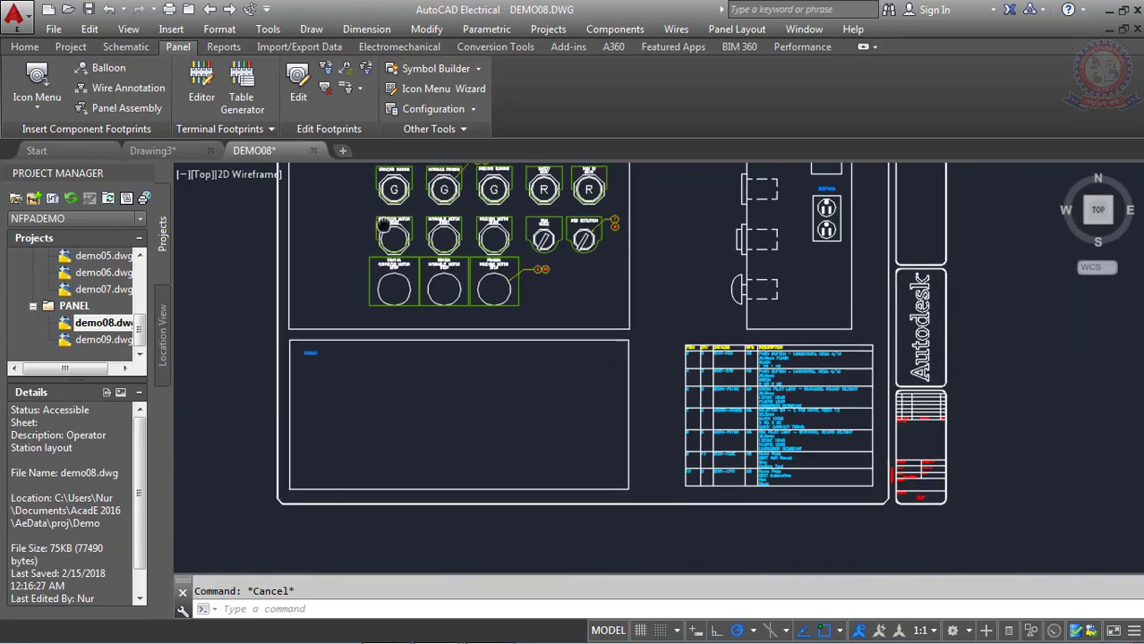
pyautogui.scroll(3, 318, 345)
pyautogui.scroll(2, 298, 349)
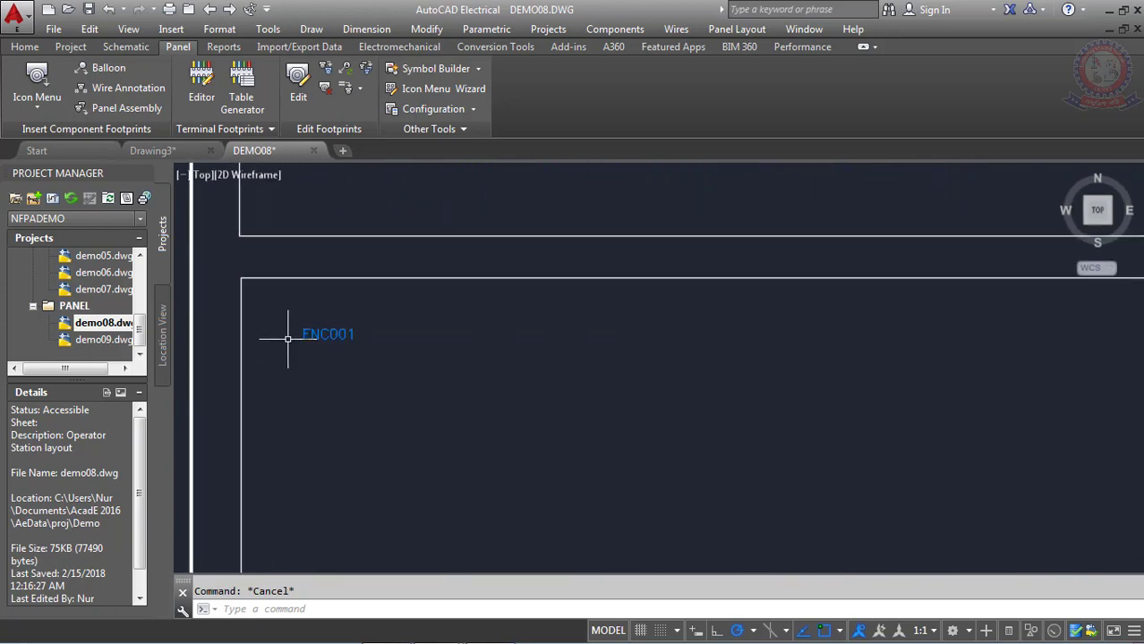
pyautogui.click(42, 75)
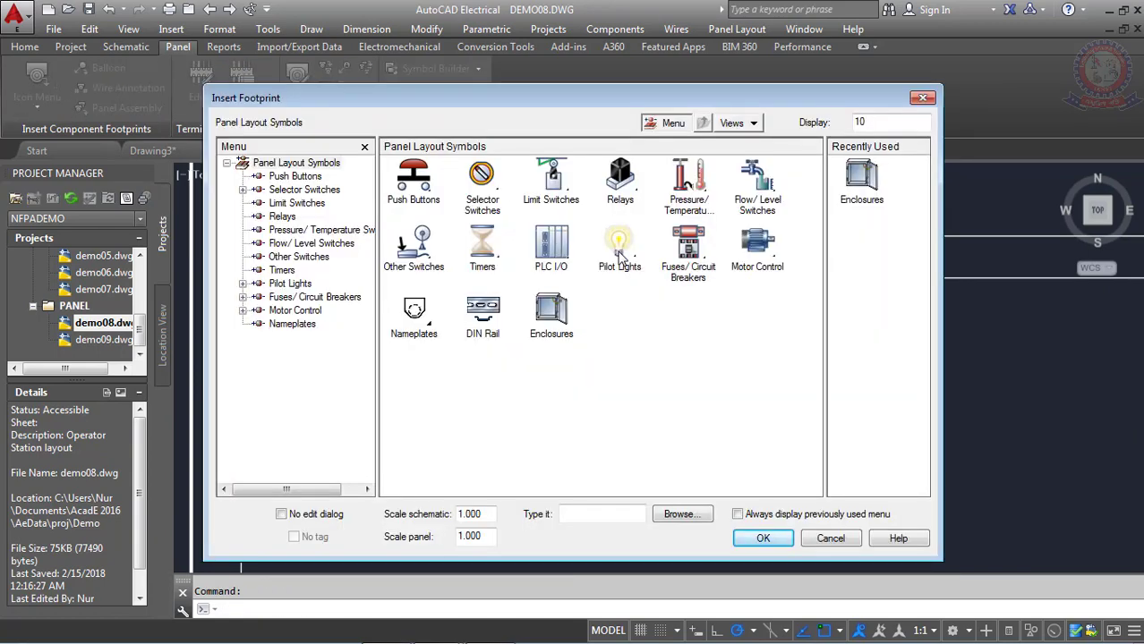
pyautogui.click(413, 172)
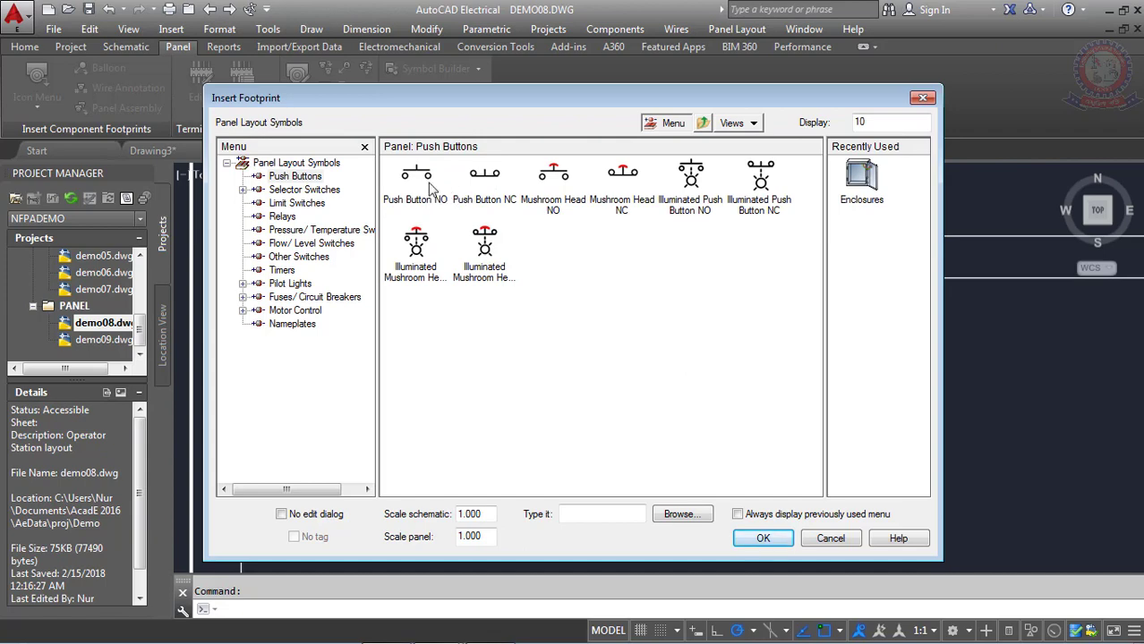
pyautogui.click(428, 188)
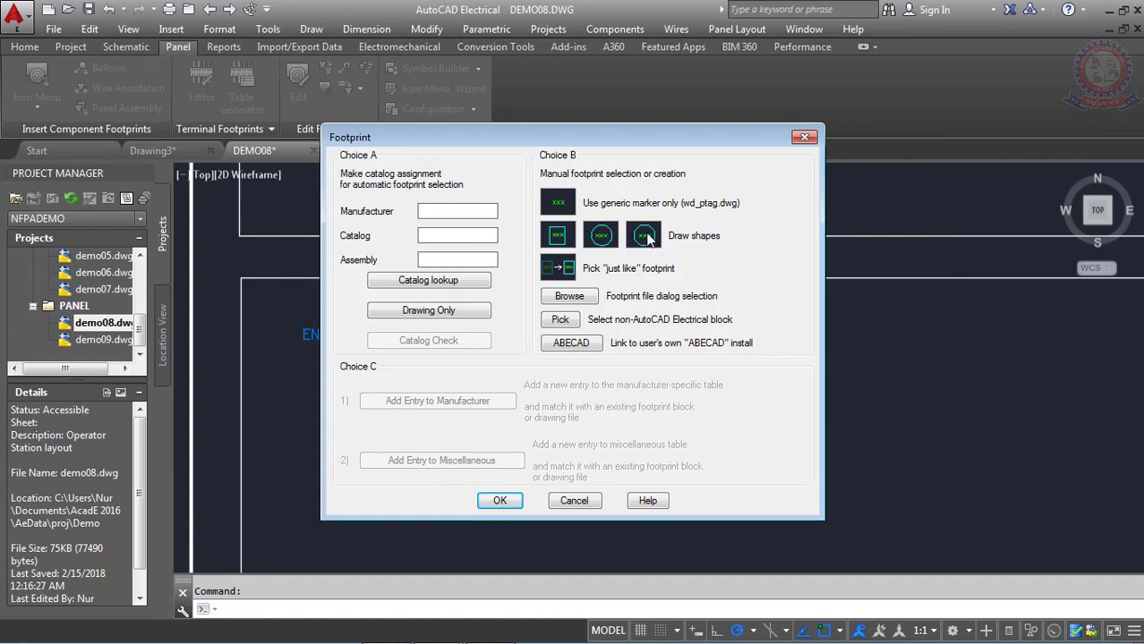
pyautogui.click(646, 236)
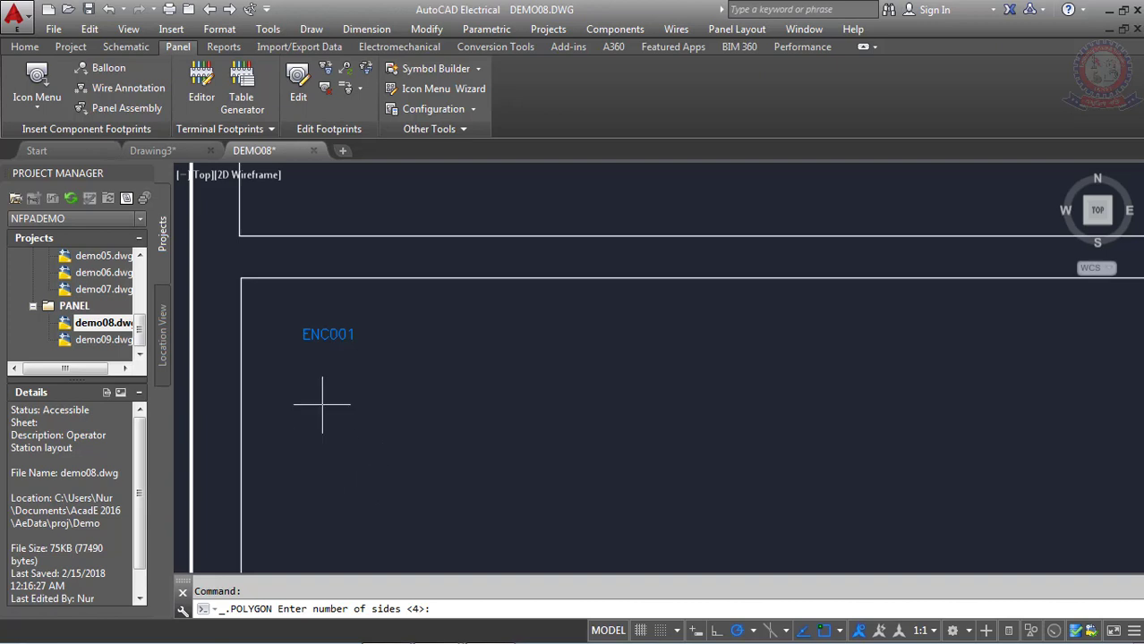
pyautogui.press('Return')
pyautogui.press('Return')
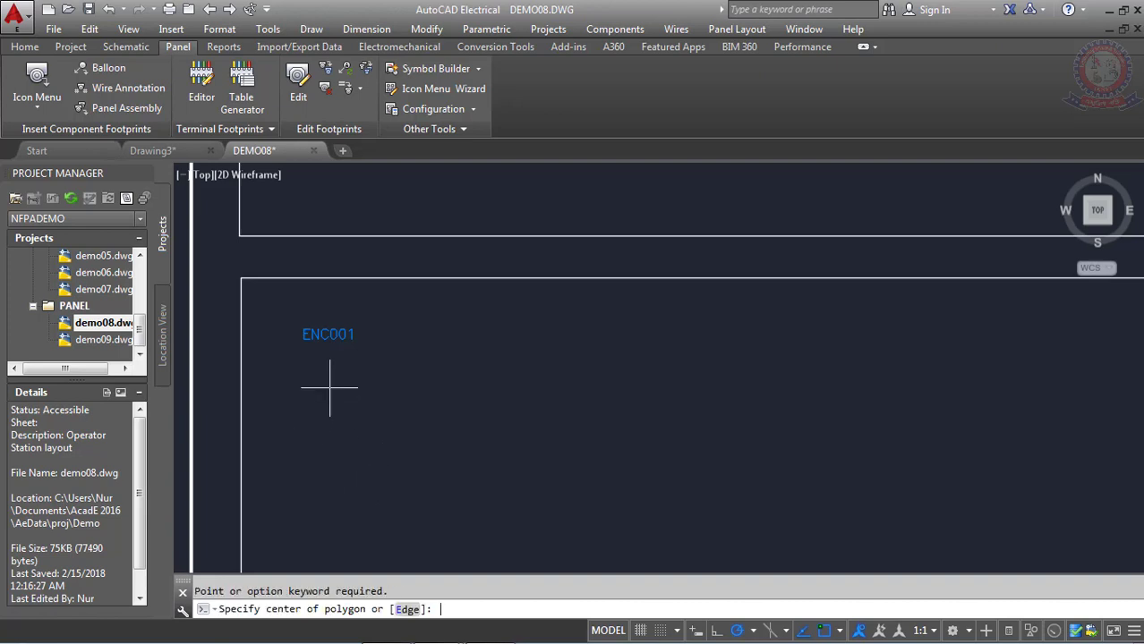
pyautogui.press('Escape')
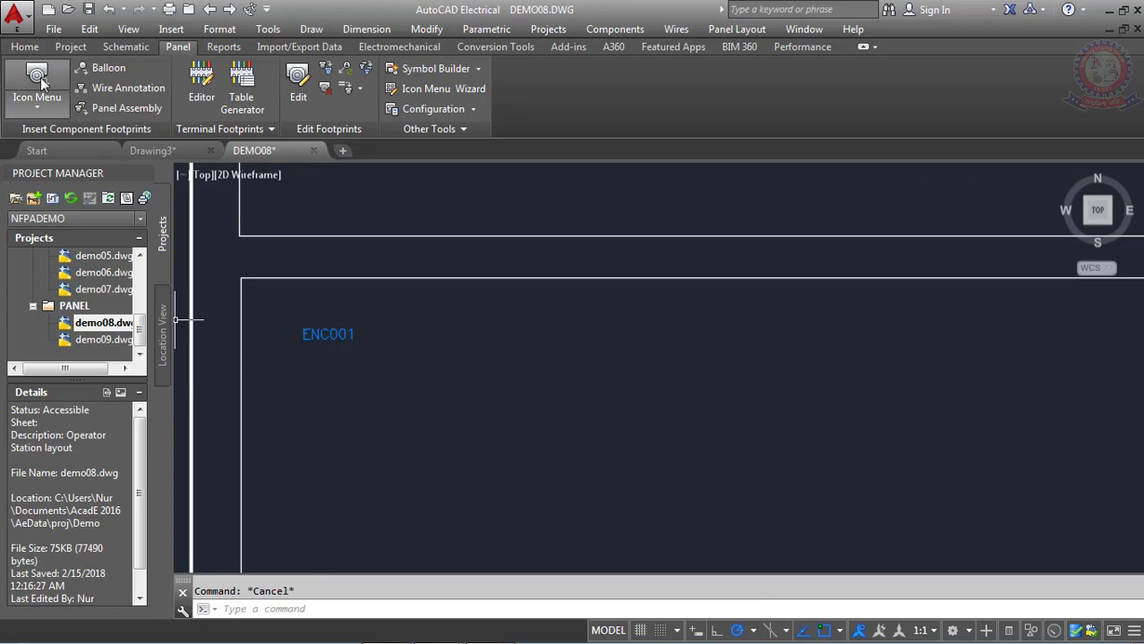
# Pick the Push Button NO footprint from the Icon Menu and choose the octagon draw shape
pyautogui.click(37, 79)
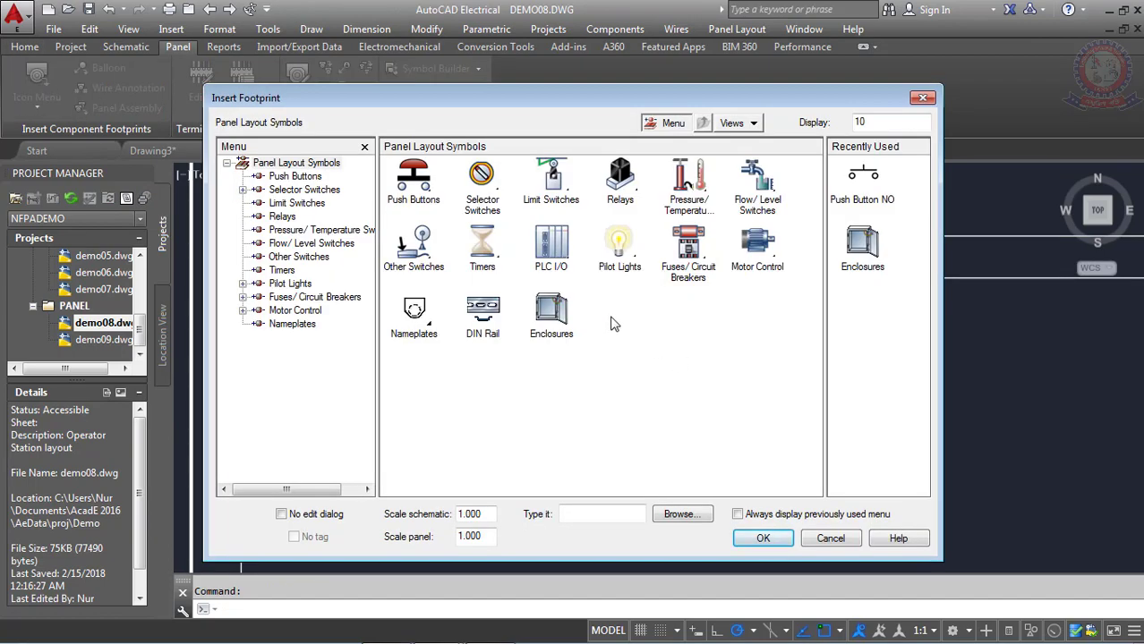
pyautogui.click(419, 194)
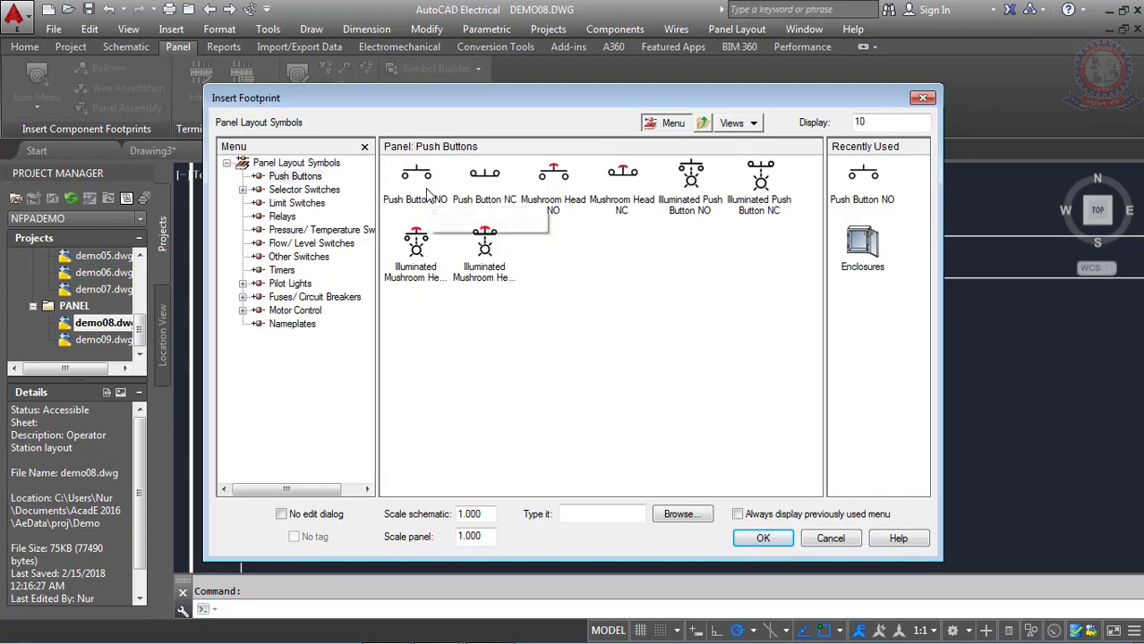
pyautogui.click(420, 183)
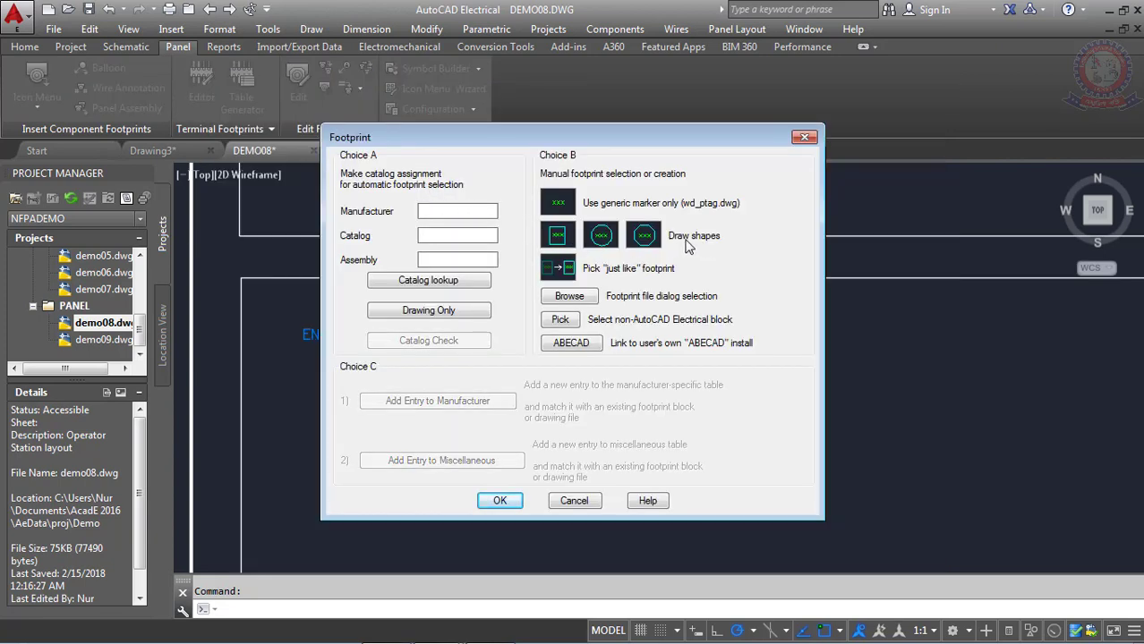
pyautogui.click(641, 237)
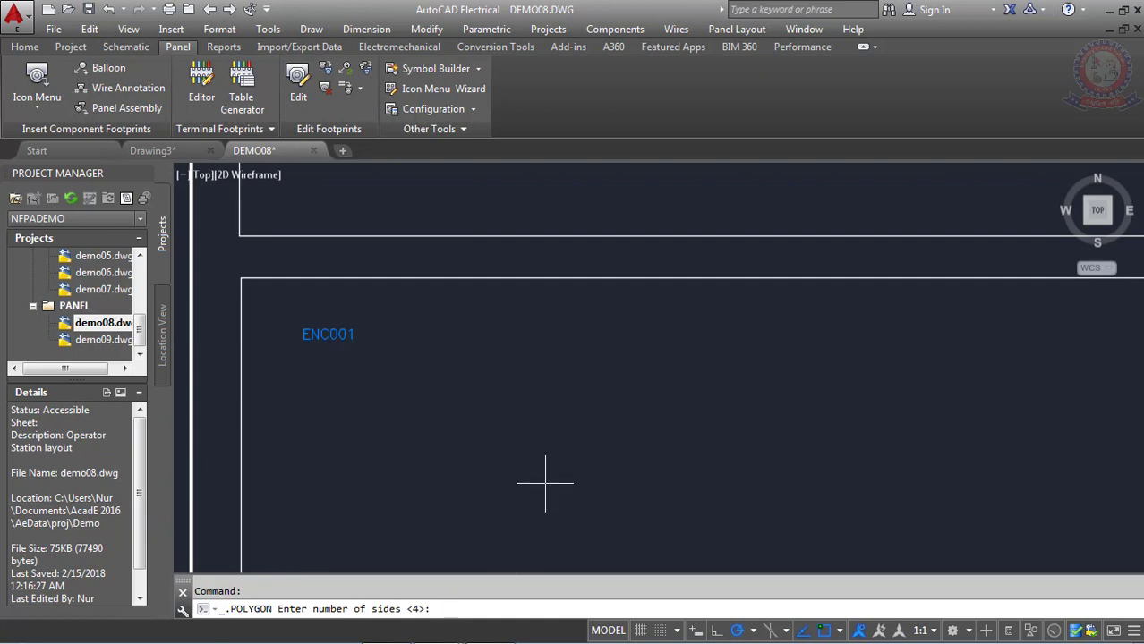
# Give the polygon 8 sides, centre it below the ENC001 label, keep it inscribed, and enable Ortho
pyautogui.write('8')
pyautogui.press('Return')
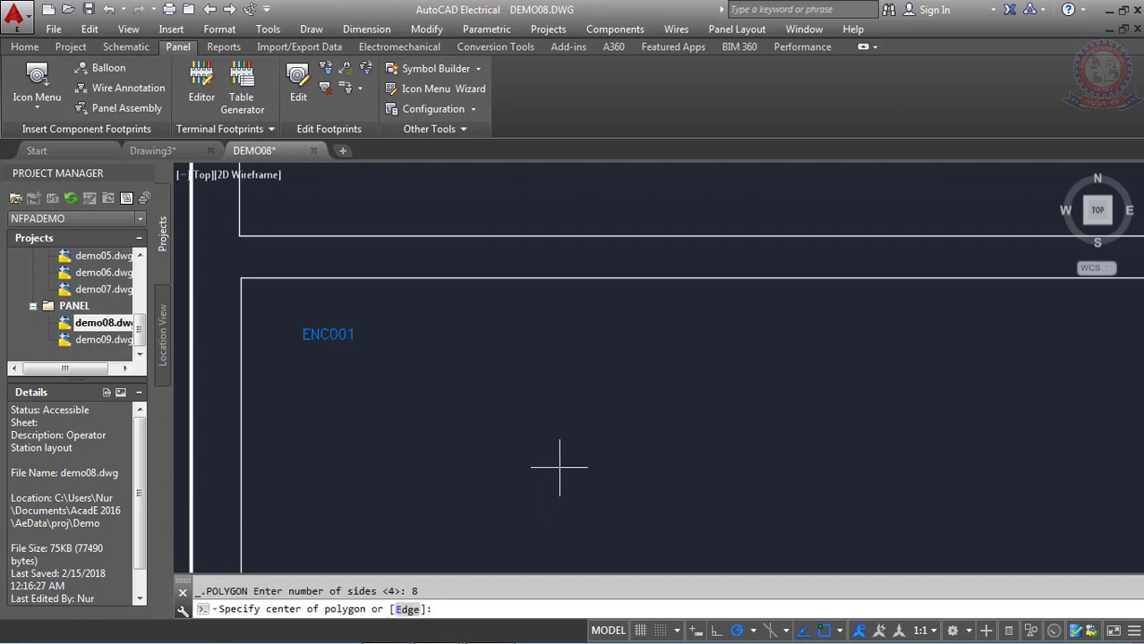
pyautogui.click(364, 378)
pyautogui.write('I')
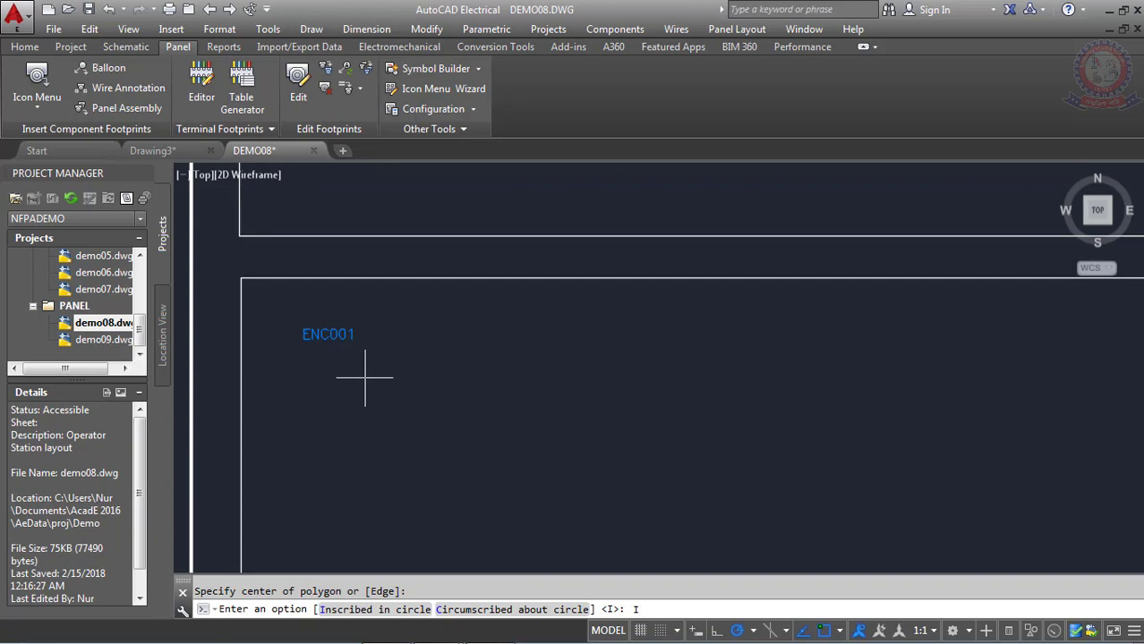
pyautogui.press('Return')
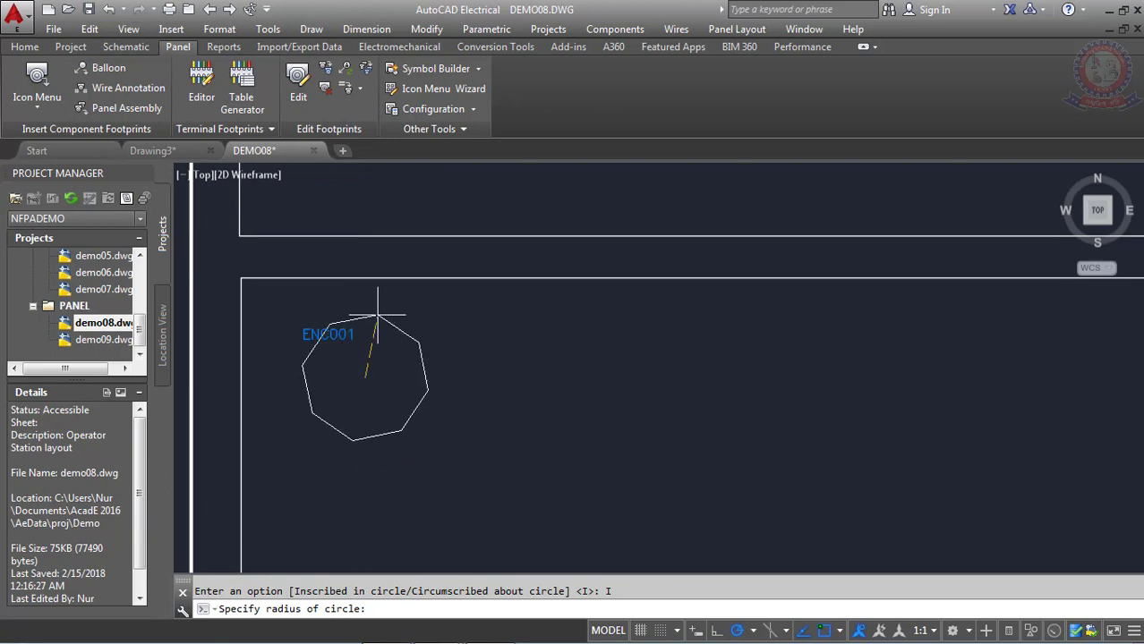
pyautogui.scroll(-5, 374, 340)
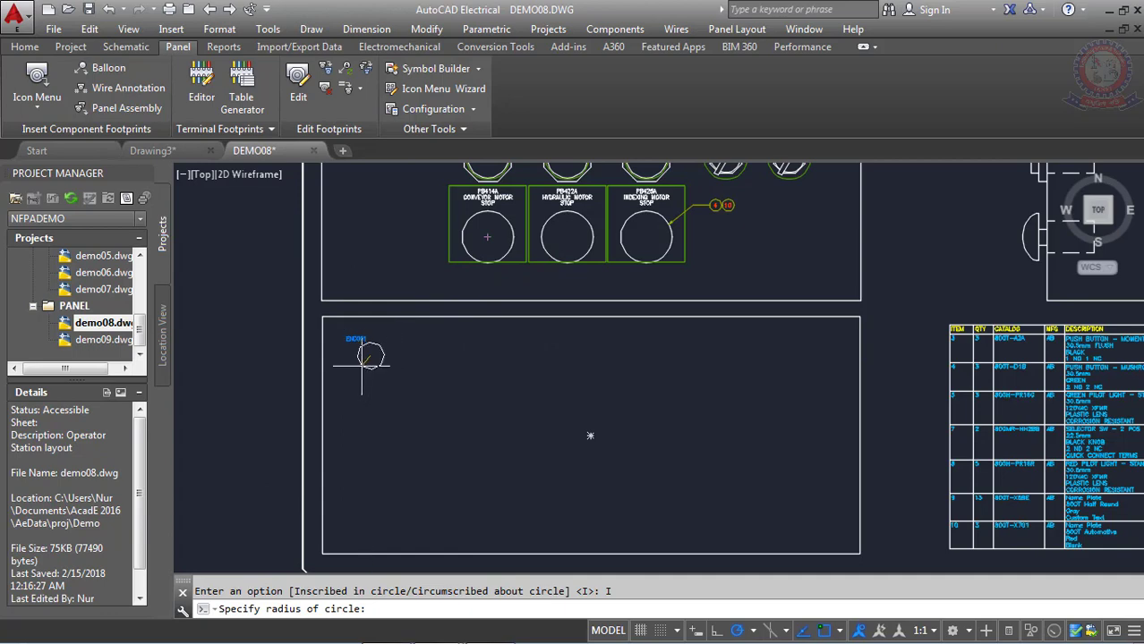
pyautogui.moveTo(359, 371)
pyautogui.mouseDown(button='middle')
pyautogui.moveTo(379, 386)
pyautogui.moveTo(326, 411)
pyautogui.mouseUp(button='middle')
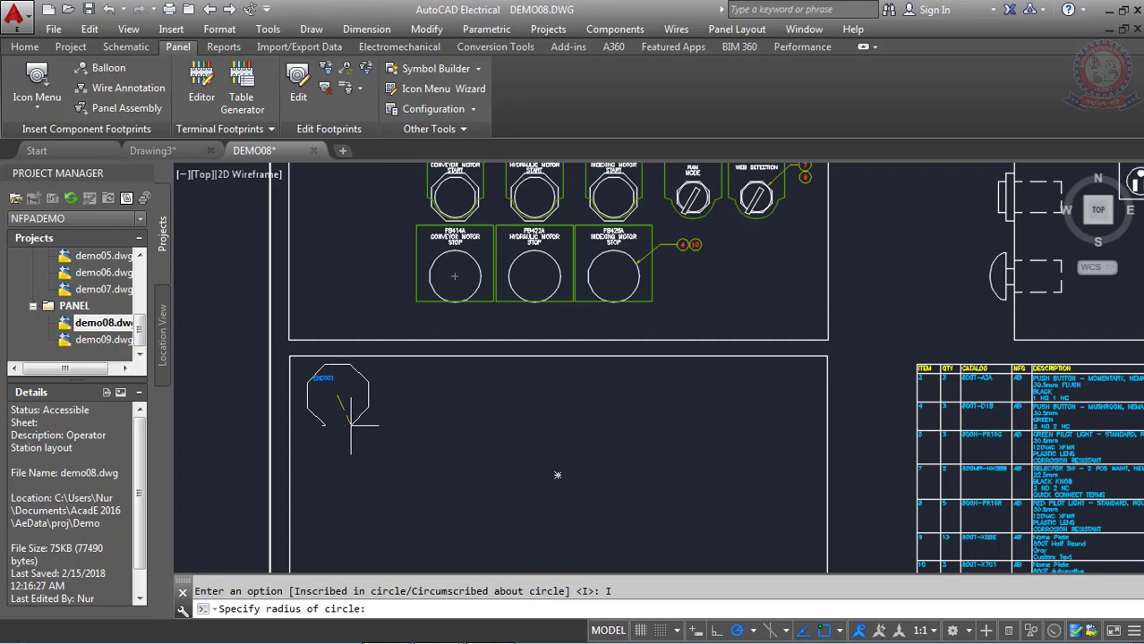
pyautogui.scroll(5, 351, 426)
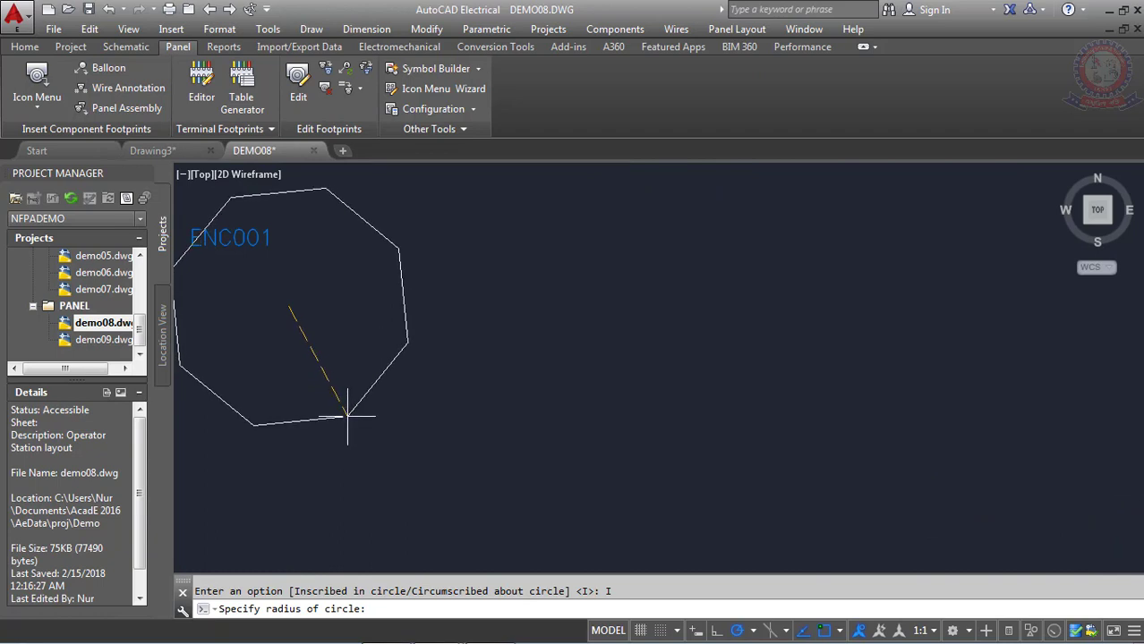
pyautogui.press('F8')
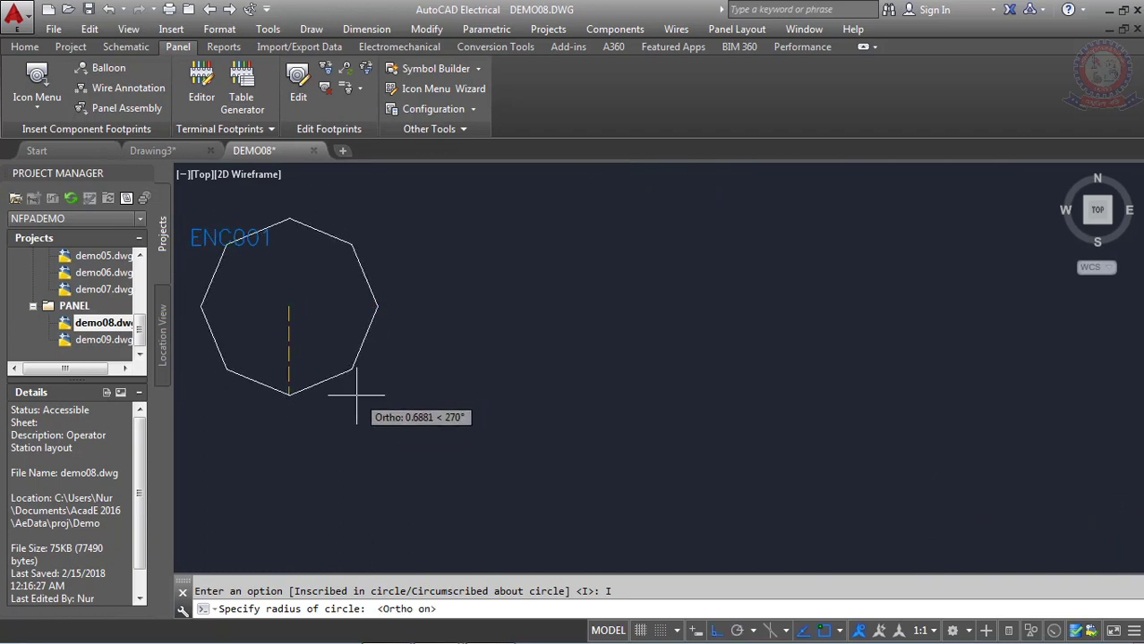
# Set the octagon's radius and accept the footprint with tag NO and description 'Normally Open'
pyautogui.click(389, 348)
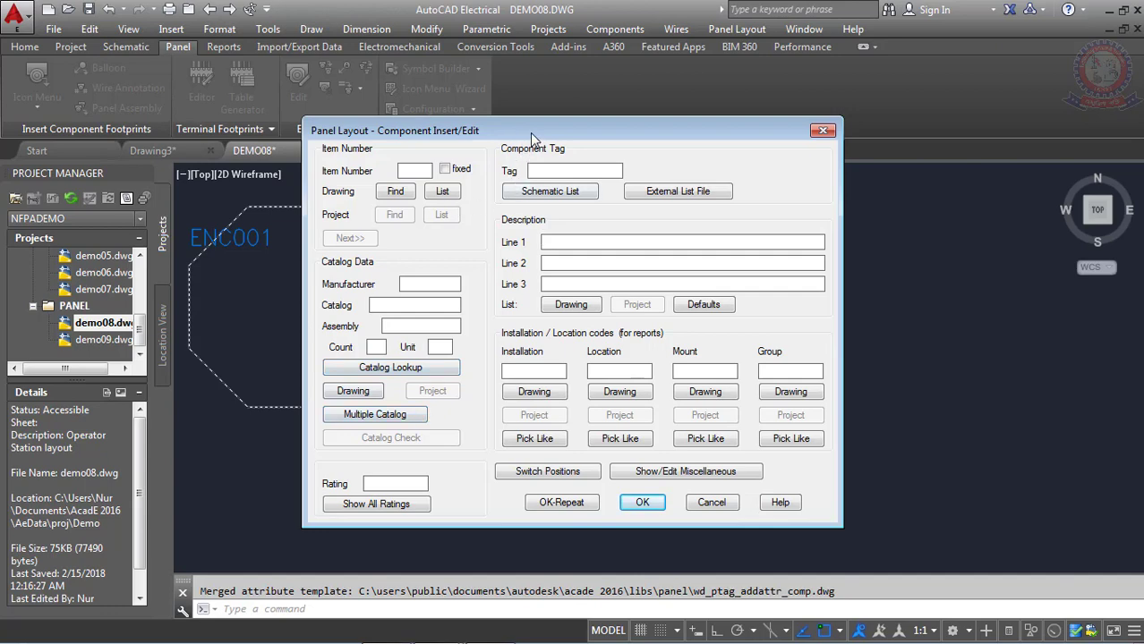
pyautogui.moveTo(582, 140); pyautogui.dragTo(657, 259)
pyautogui.write('N')
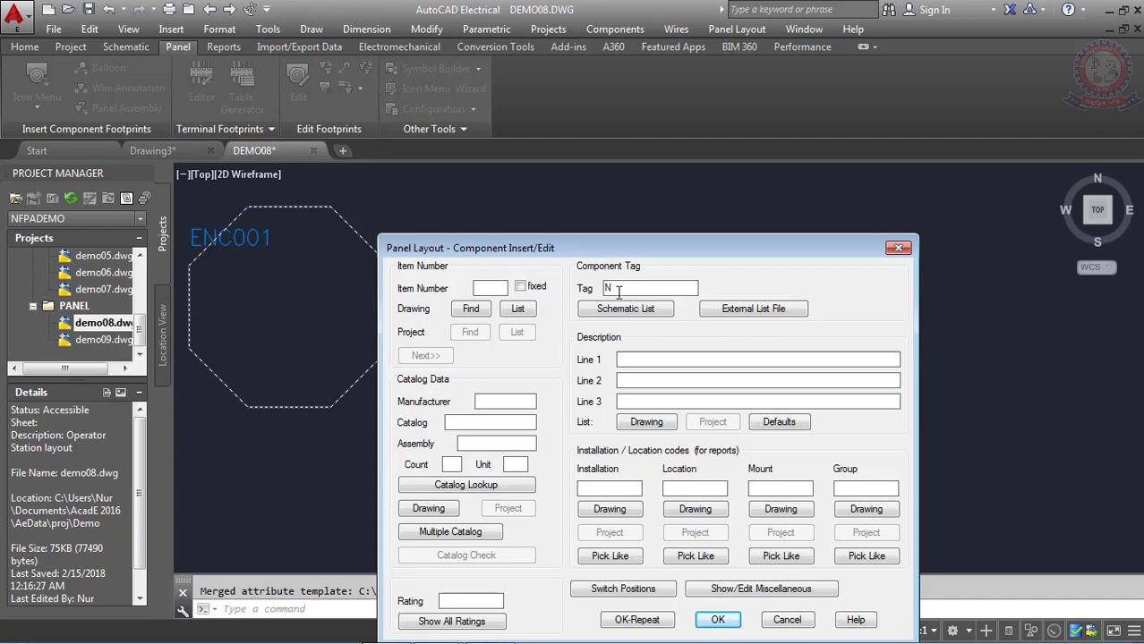
pyautogui.write('O')
pyautogui.moveTo(679, 240); pyautogui.dragTo(689, 175)
pyautogui.press('Tab')
pyautogui.write('Normally Open')
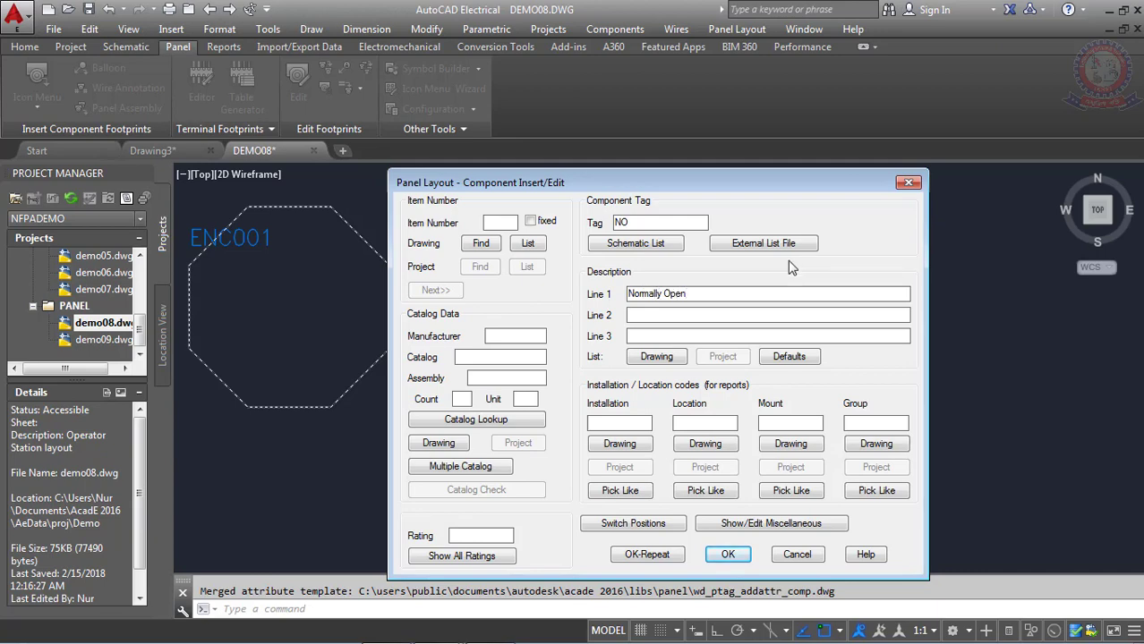
pyautogui.click(721, 561)
pyautogui.scroll(-4, 304, 304)
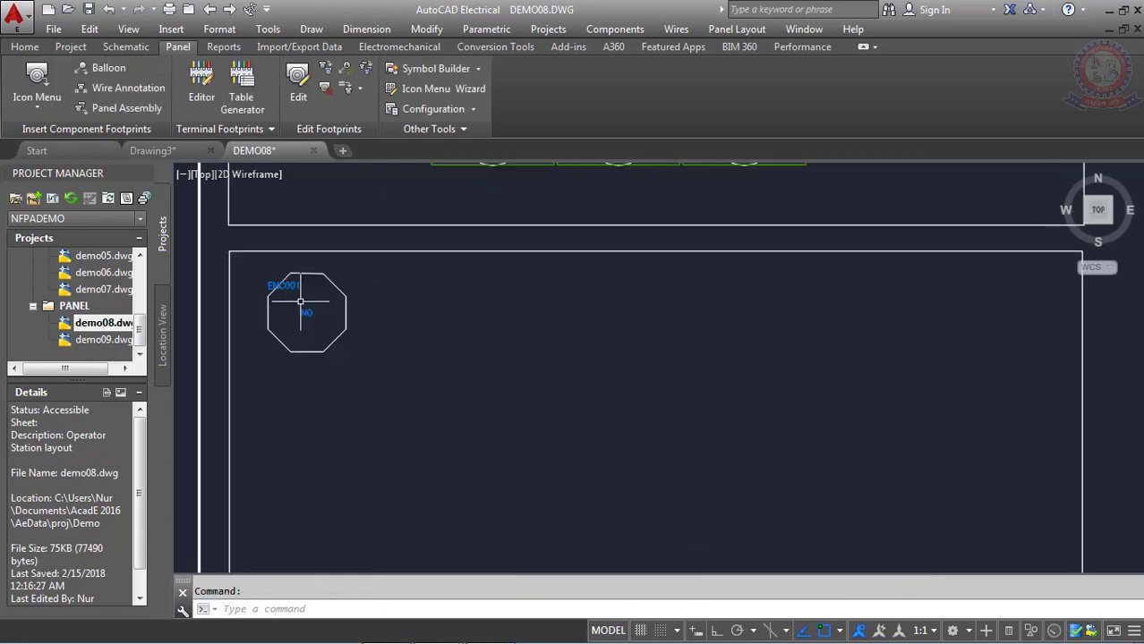
pyautogui.scroll(2, 296, 299)
pyautogui.scroll(-2, 282, 291)
pyautogui.scroll(4, 345, 268)
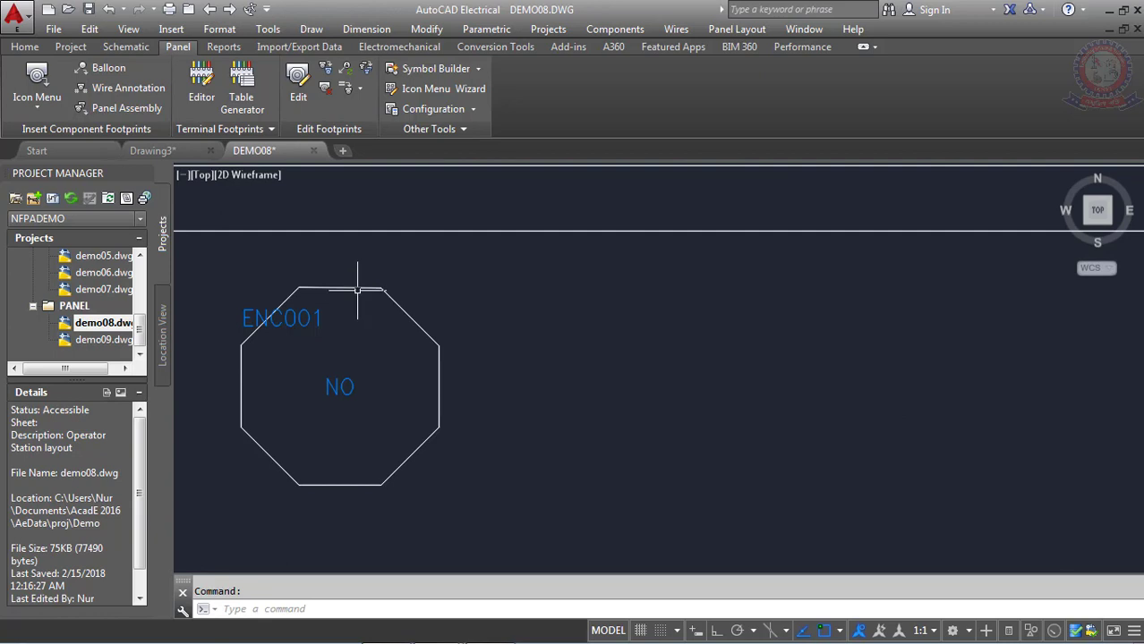
# Start Move Attribute on the footprint and select its ENC001 label
pyautogui.click(309, 315)
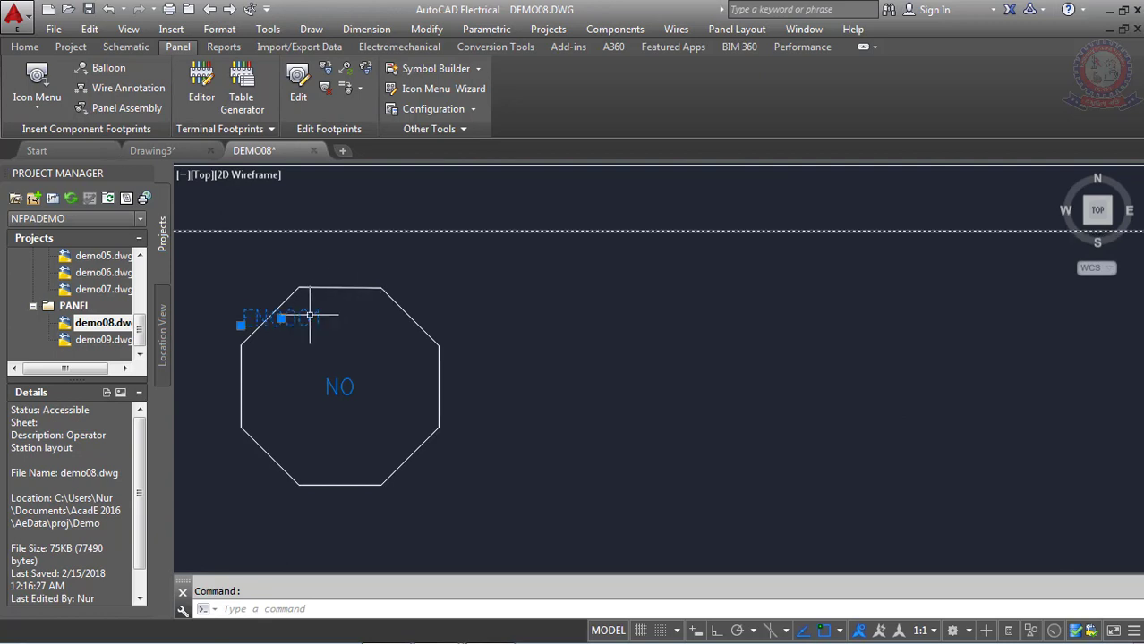
pyautogui.rightClick(310, 315)
pyautogui.moveTo(304, 389)
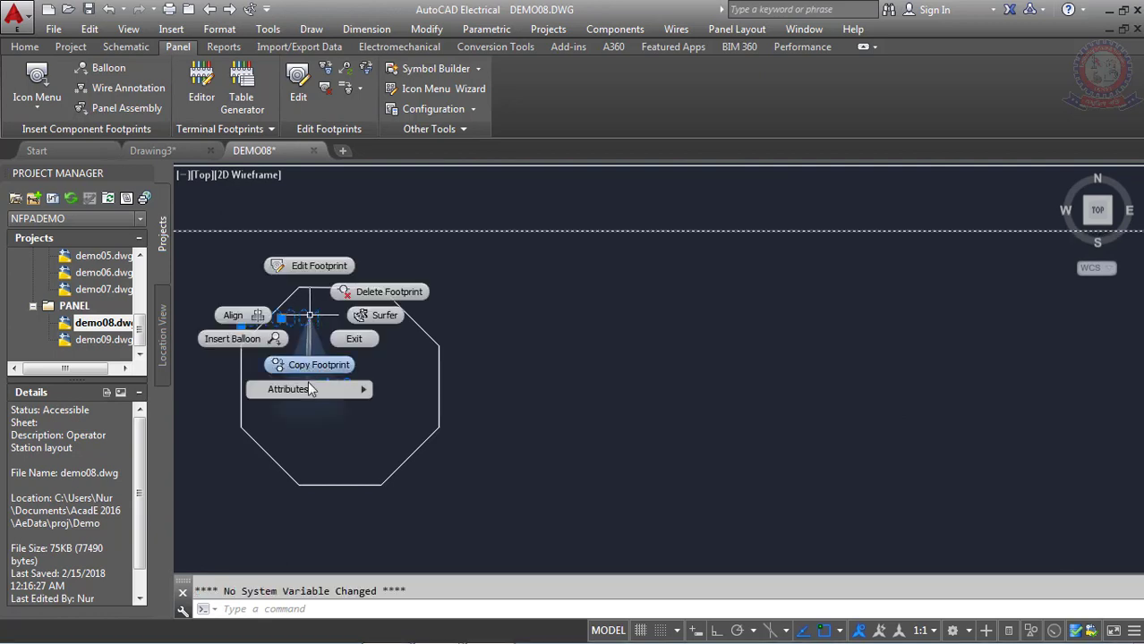
pyautogui.click(411, 405)
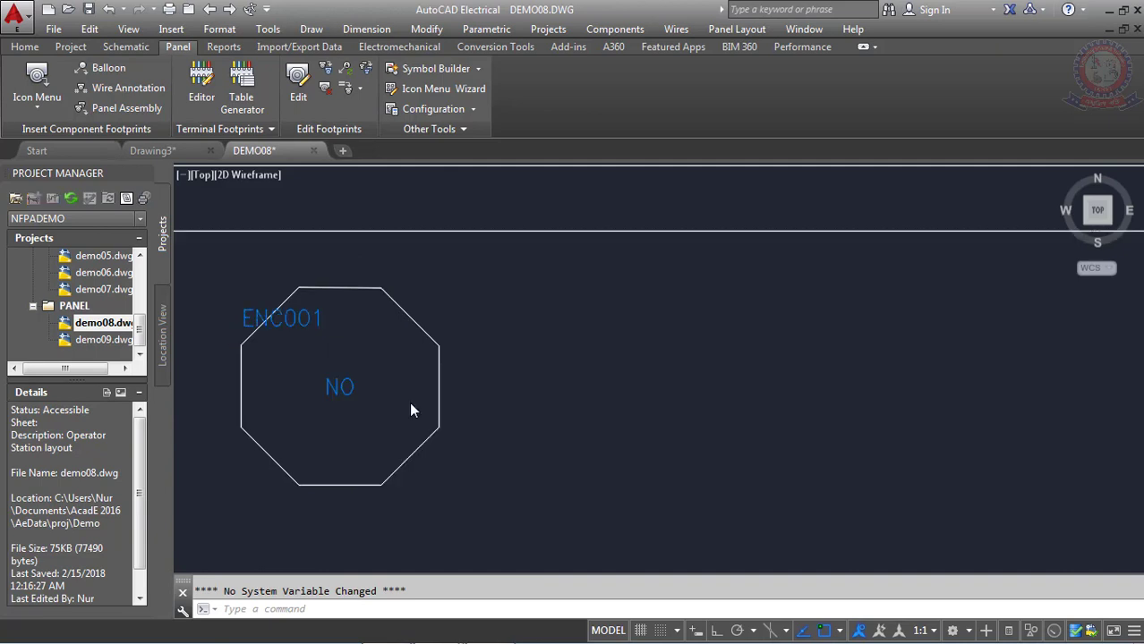
pyautogui.click(303, 315)
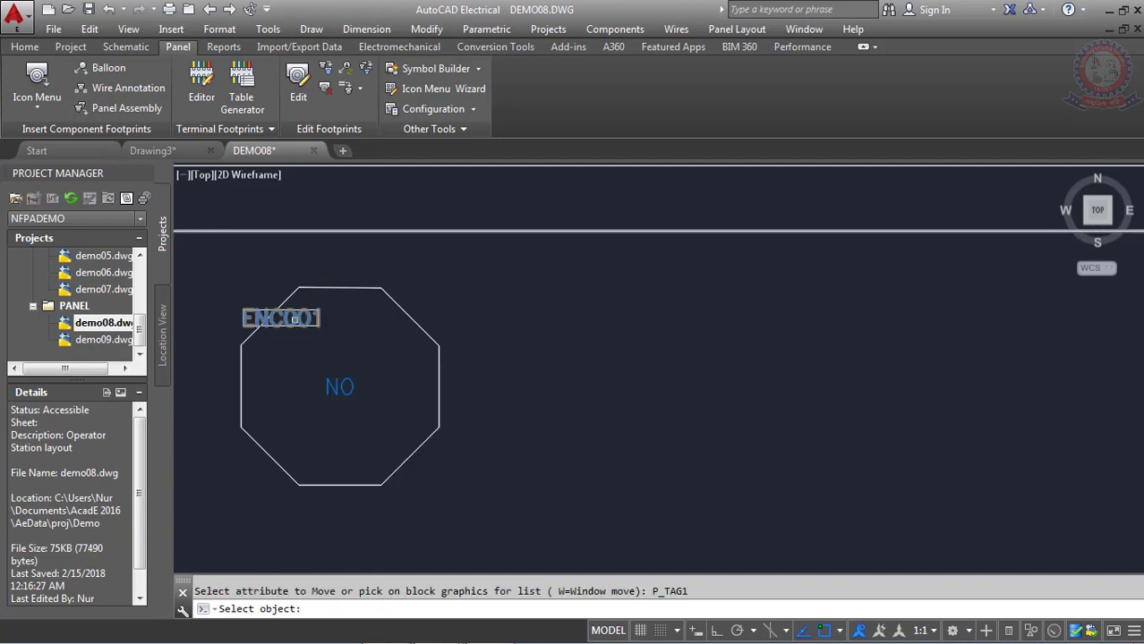
pyautogui.press('Return')
# Drop the ENC001 label to the right of the octagon and end the command
pyautogui.click(292, 317)
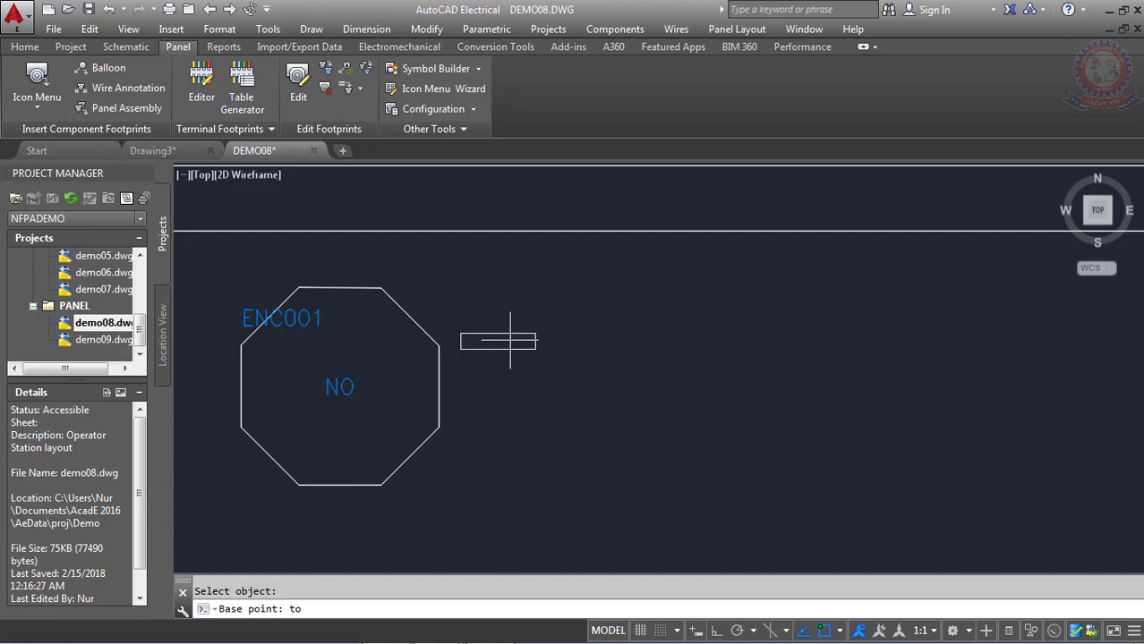
pyautogui.click(580, 328)
pyautogui.scroll(-4, 338, 403)
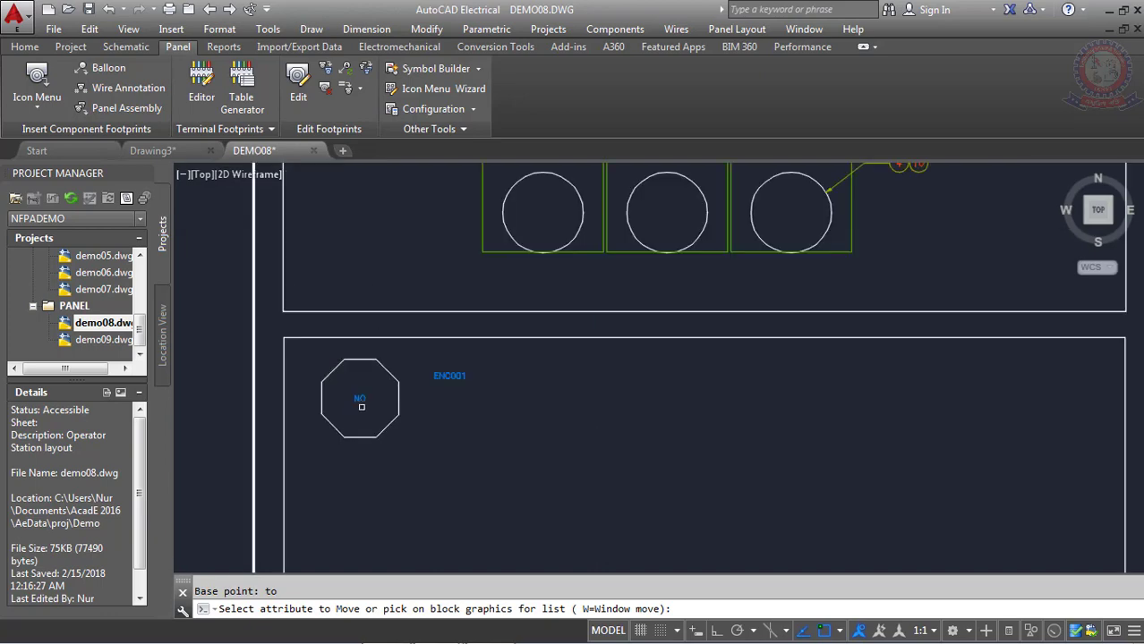
pyautogui.scroll(4, 345, 411)
pyautogui.scroll(2, 367, 385)
pyautogui.scroll(1, 372, 377)
pyautogui.scroll(-2, 370, 385)
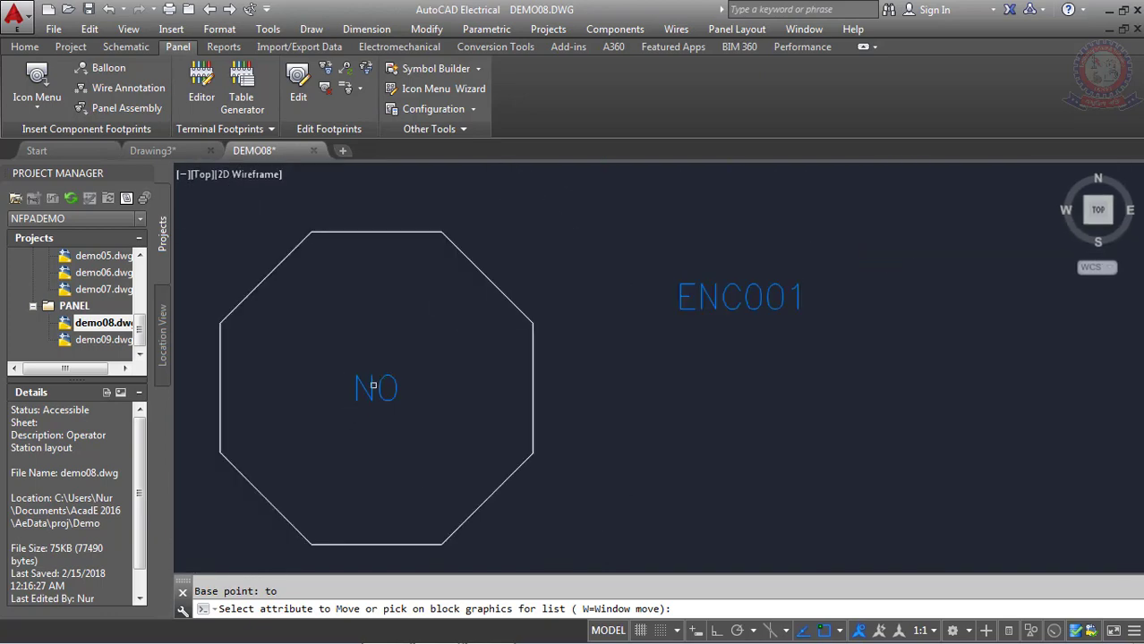
pyautogui.scroll(-3, 375, 389)
pyautogui.scroll(-2, 367, 398)
pyautogui.scroll(2, 367, 399)
pyautogui.scroll(1, 370, 396)
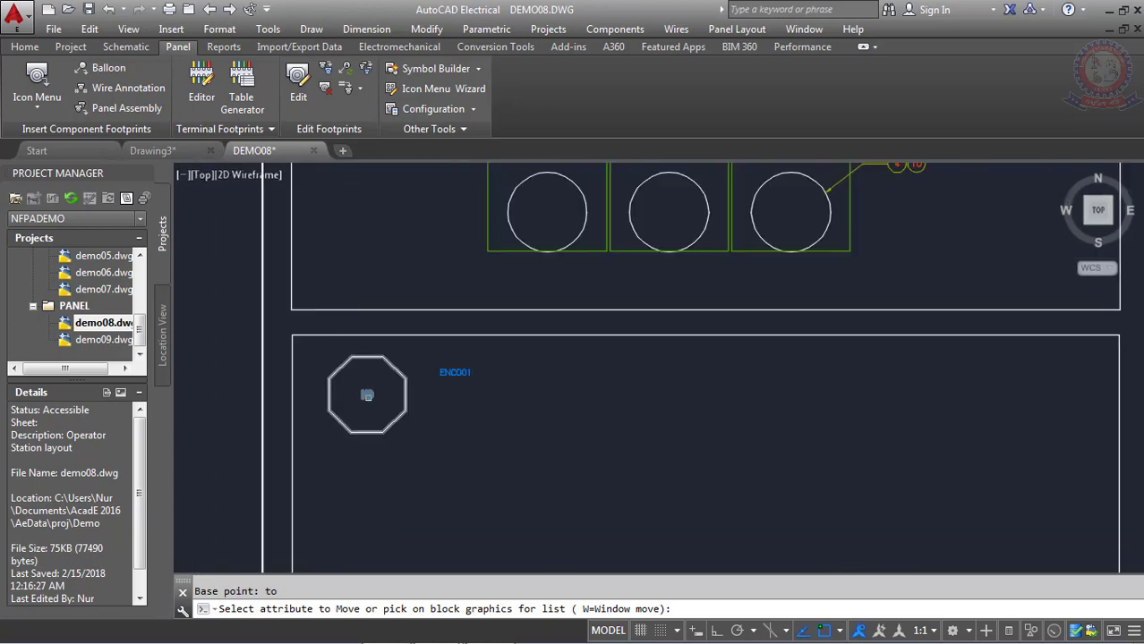
pyautogui.scroll(-4, 371, 394)
pyautogui.scroll(3, 345, 367)
pyautogui.scroll(1, 555, 259)
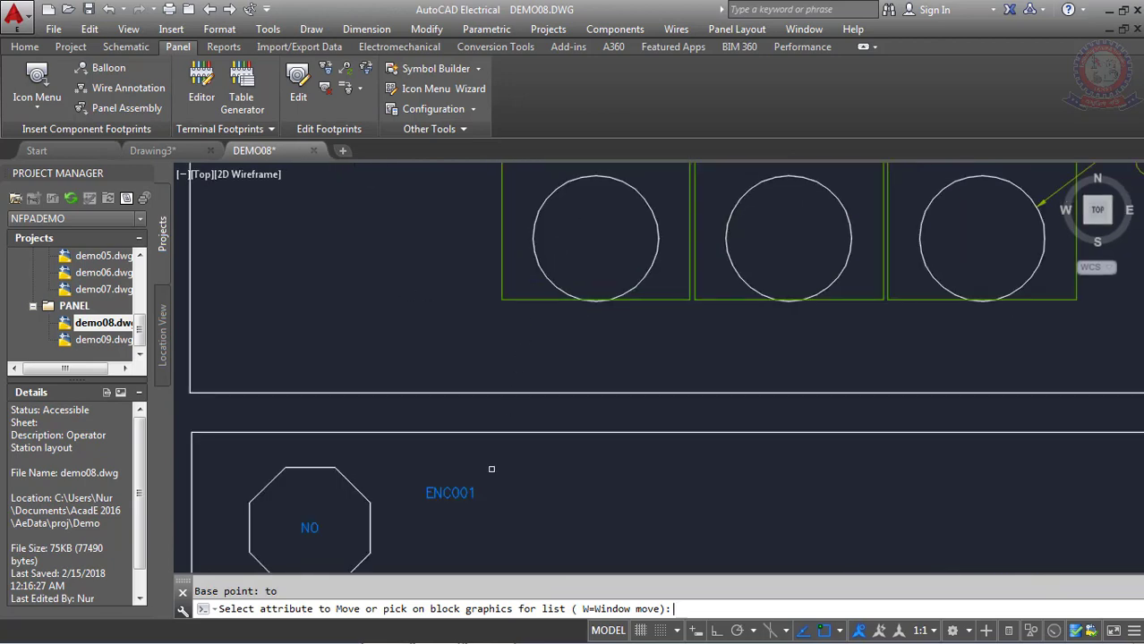
pyautogui.press('Return')
pyautogui.press('Return')
pyautogui.press('Escape')
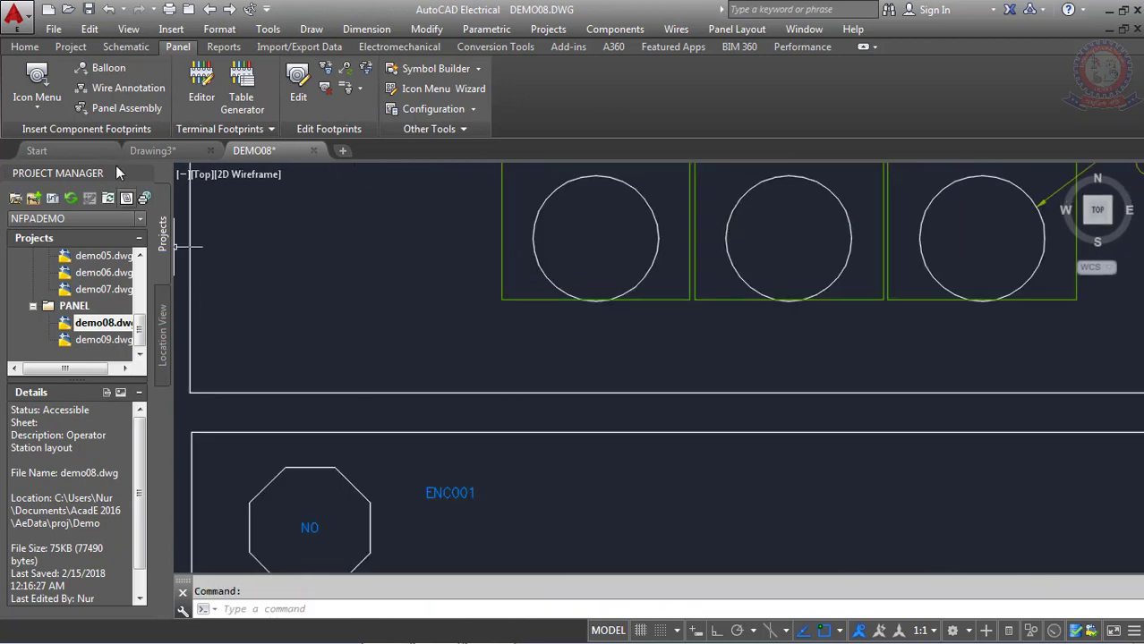
pyautogui.click(60, 80)
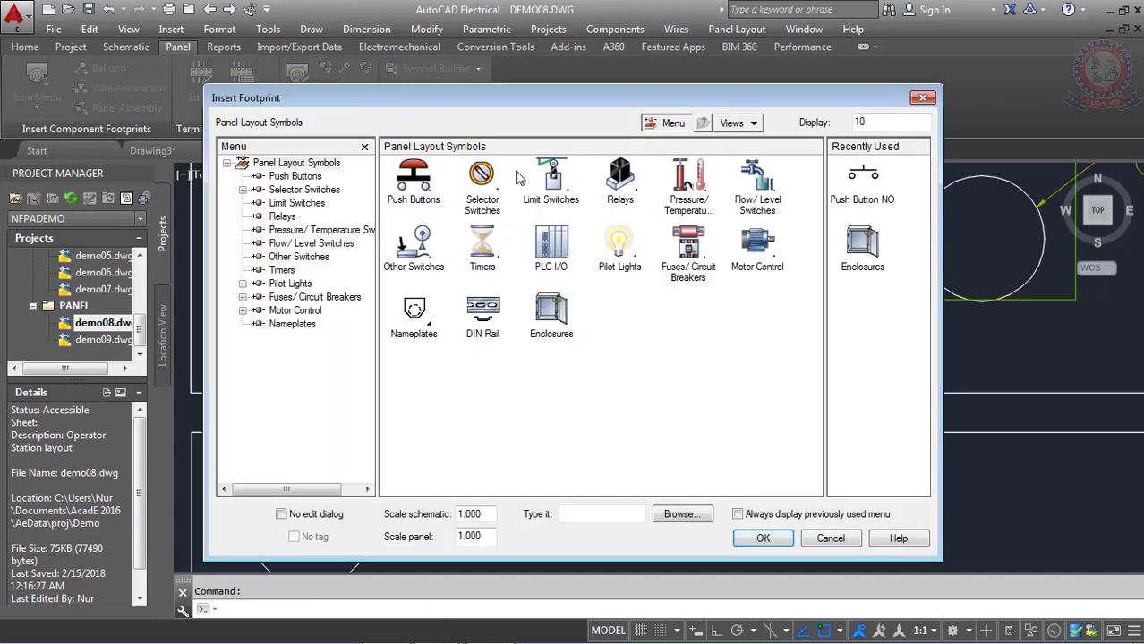
pyautogui.click(420, 185)
pyautogui.click(425, 185)
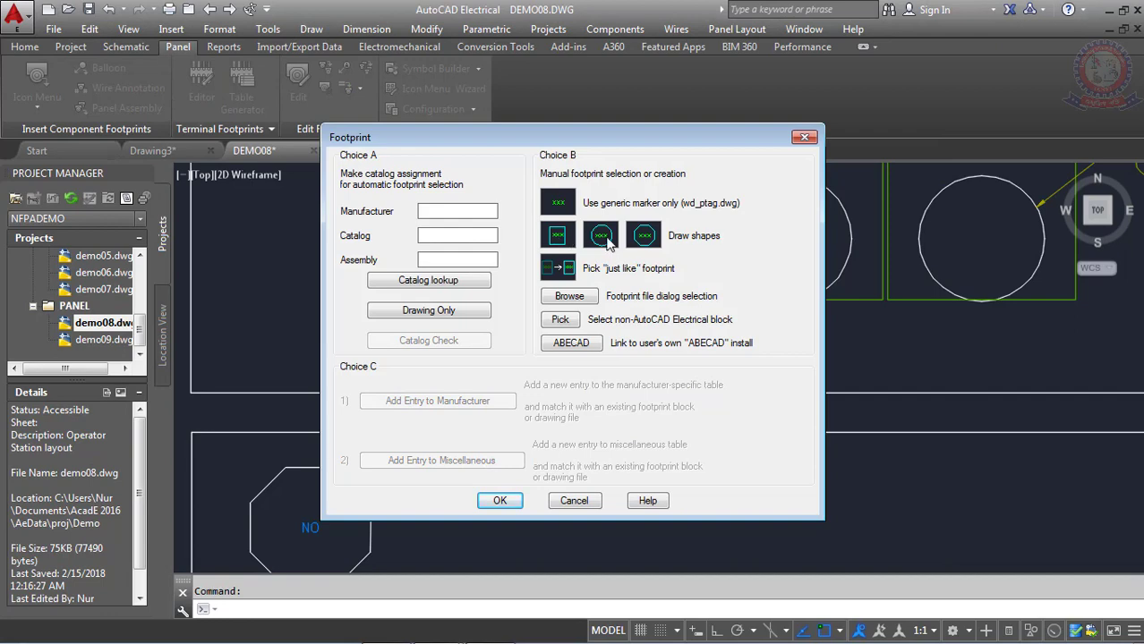
pyautogui.click(605, 242)
pyautogui.moveTo(307, 505); pyautogui.dragTo(482, 362, button='middle')
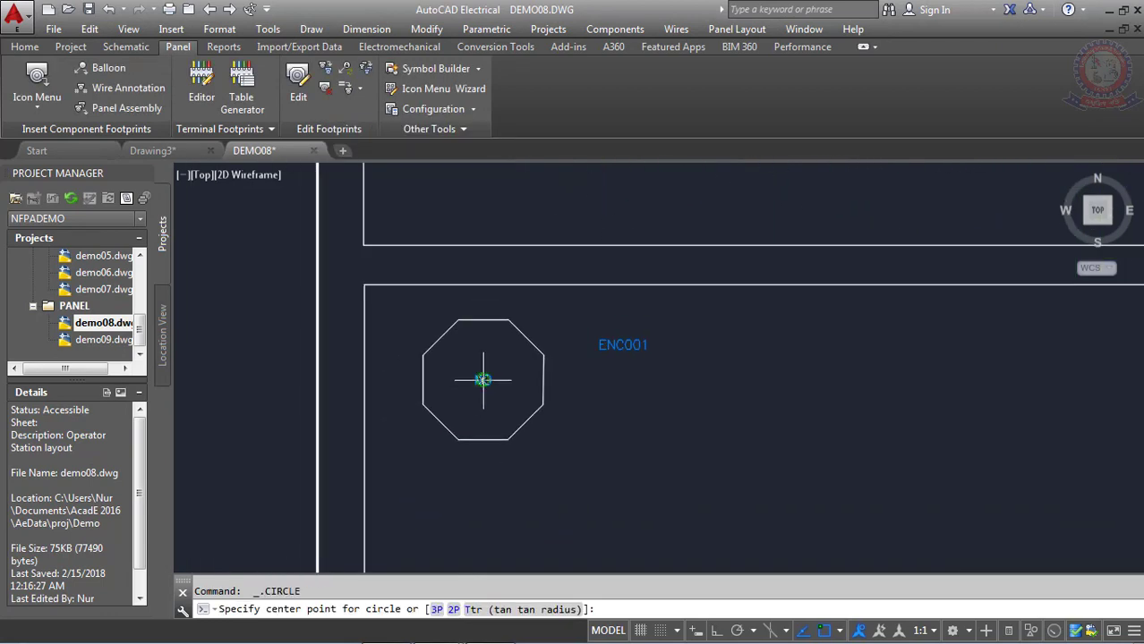
pyautogui.scroll(3, 481, 380)
pyautogui.scroll(-3, 477, 384)
pyautogui.scroll(-3, 479, 390)
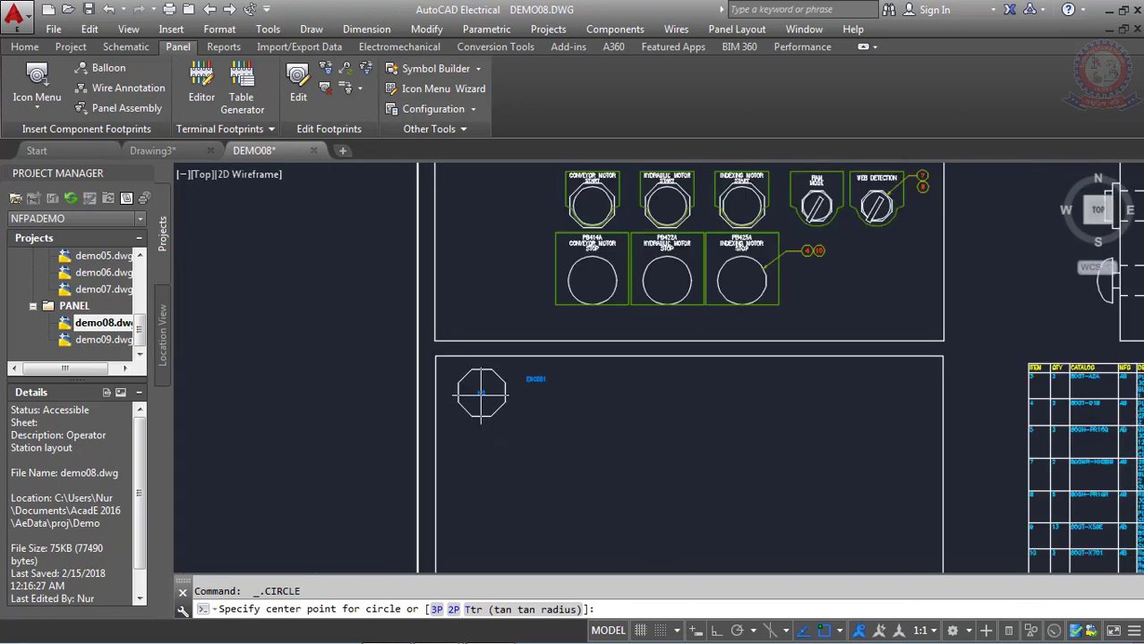
pyautogui.click(481, 394)
pyautogui.scroll(-2, 480, 390)
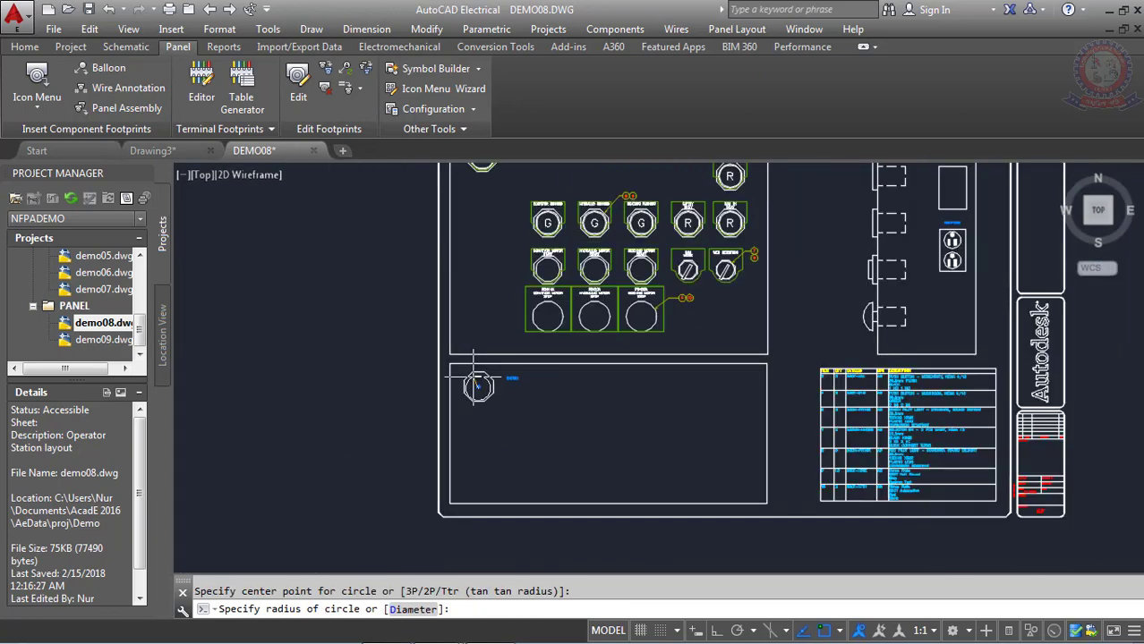
pyautogui.scroll(5, 475, 377)
pyautogui.hotkey('ctrl', 'z')
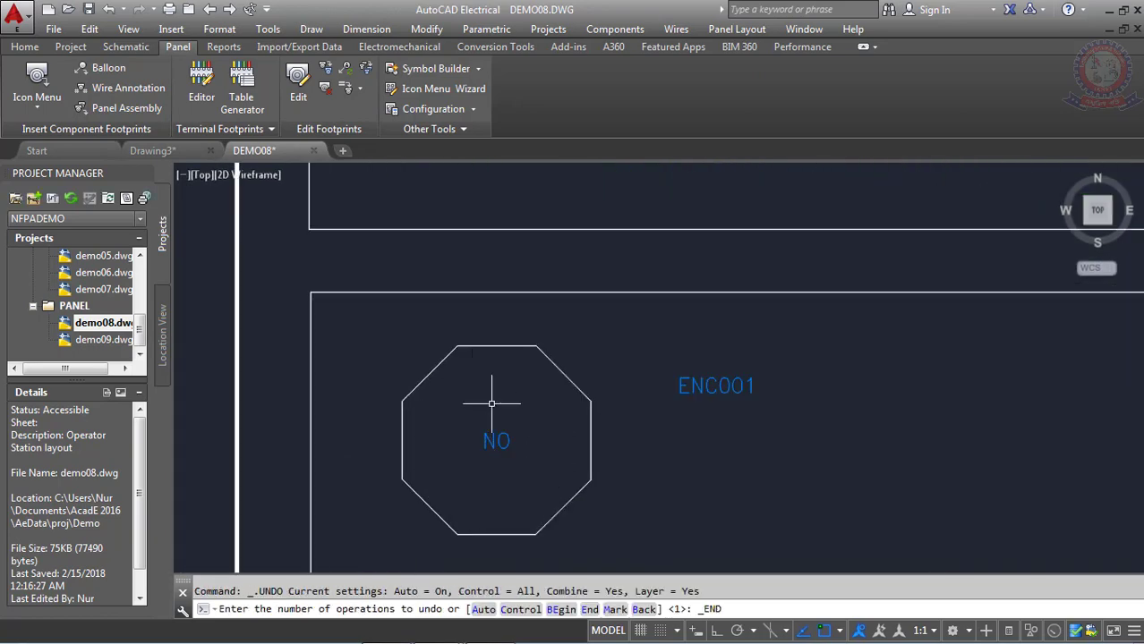
pyautogui.scroll(-3, 492, 407)
pyautogui.click(495, 429)
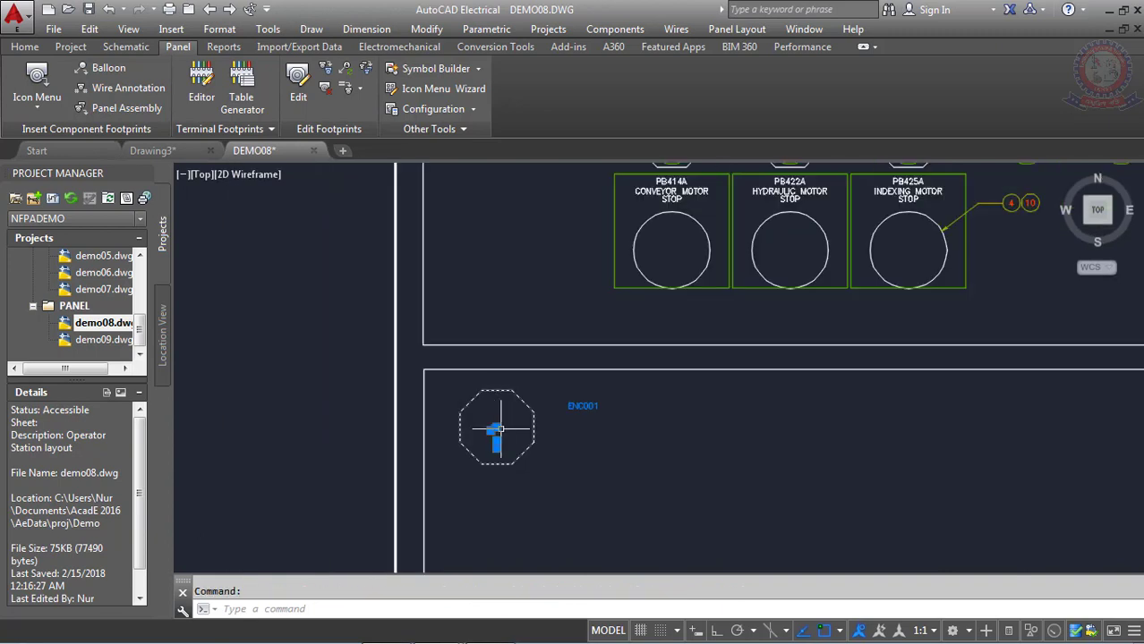
pyautogui.press('Escape')
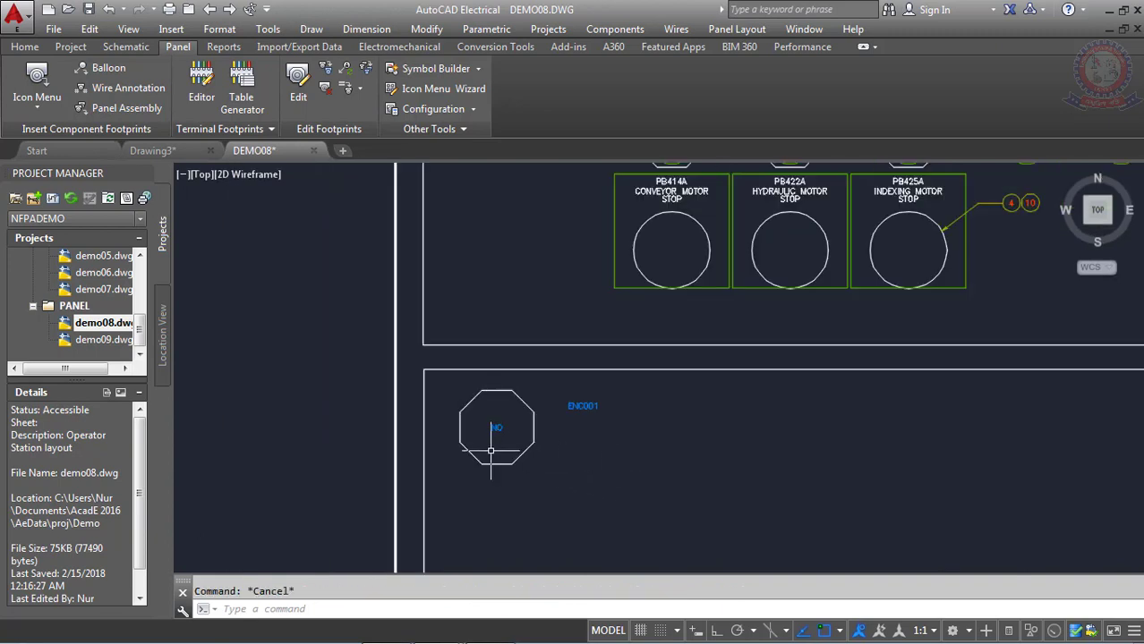
pyautogui.scroll(1, 448, 385)
pyautogui.scroll(1, 413, 379)
pyautogui.scroll(2, 413, 379)
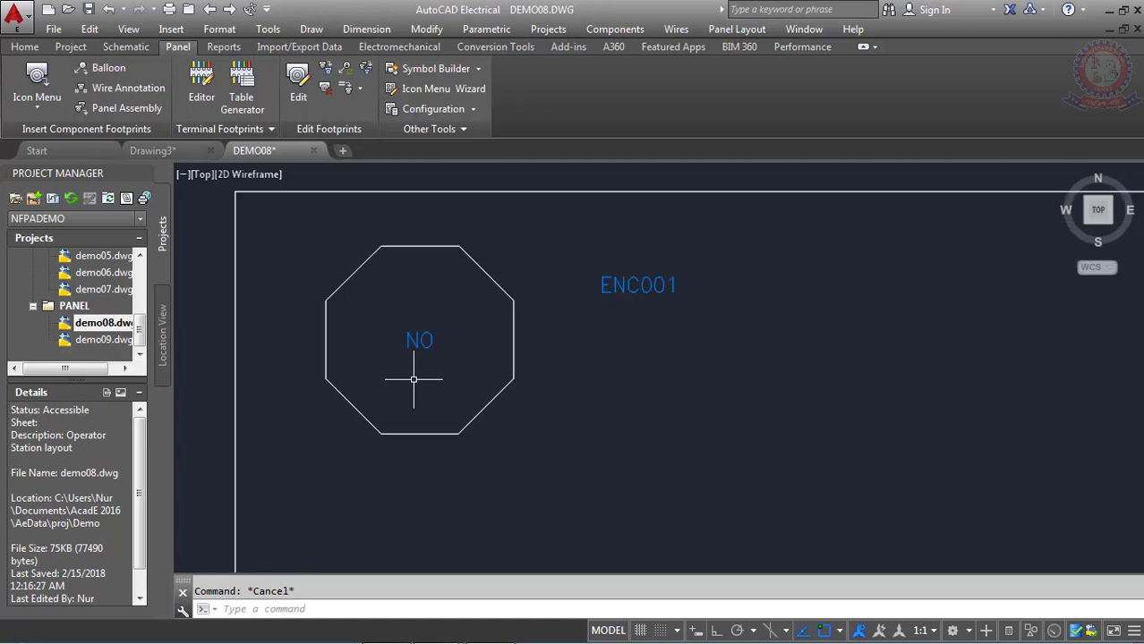
# Insert a Push Button NO circle footprint centred on NO, sized just inside the octagon, accepting its details
pyautogui.click(31, 79)
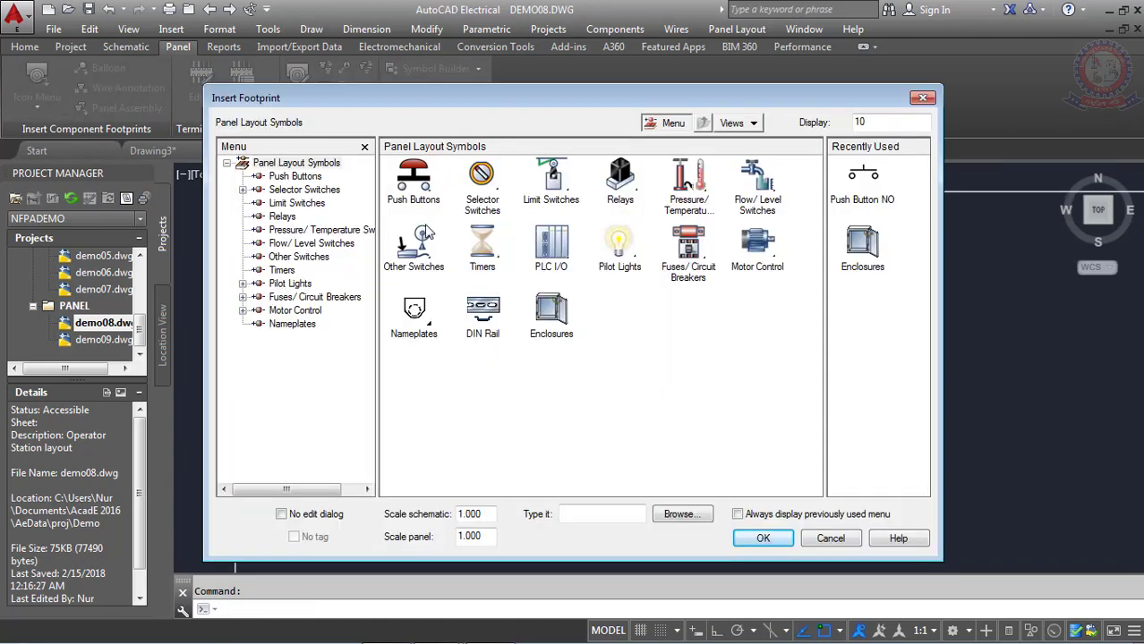
pyautogui.click(419, 197)
pyautogui.click(423, 194)
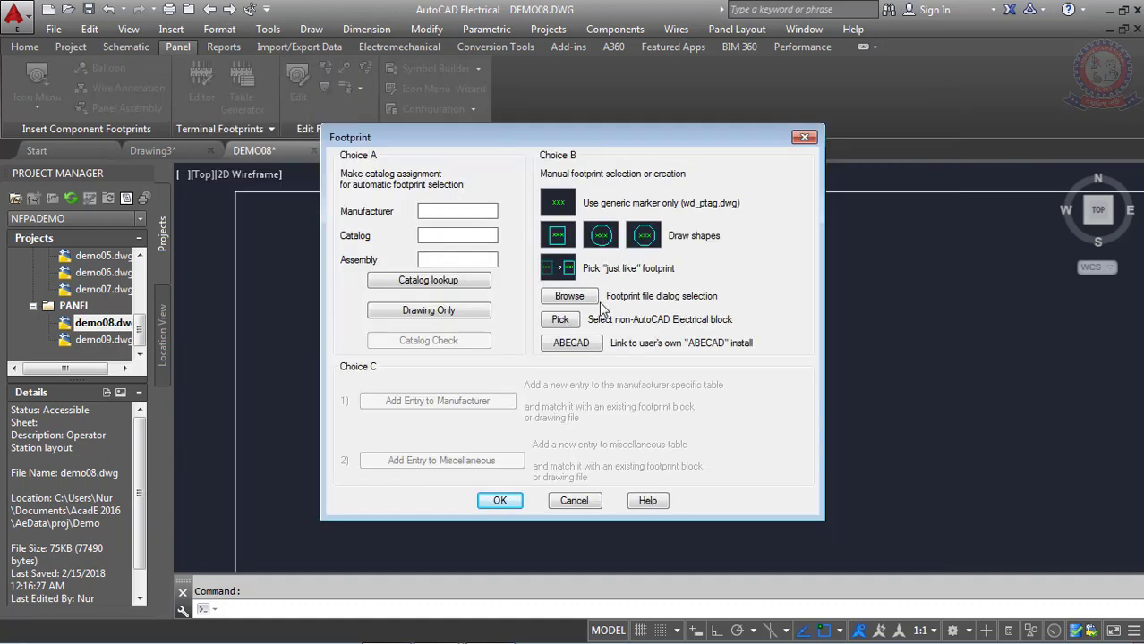
pyautogui.click(600, 235)
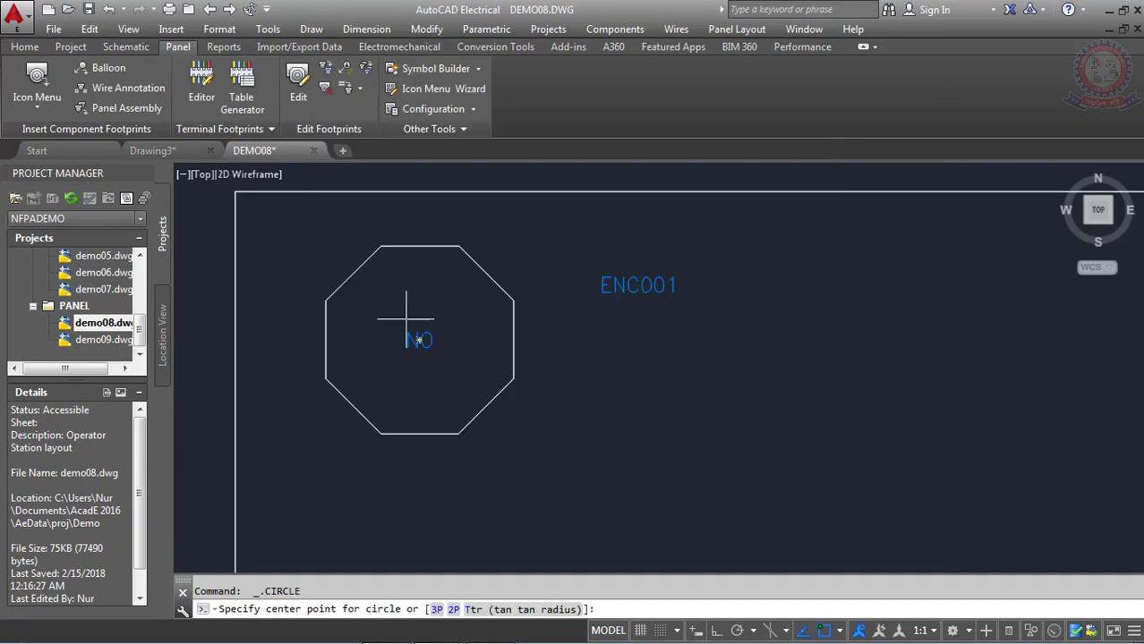
pyautogui.click(419, 340)
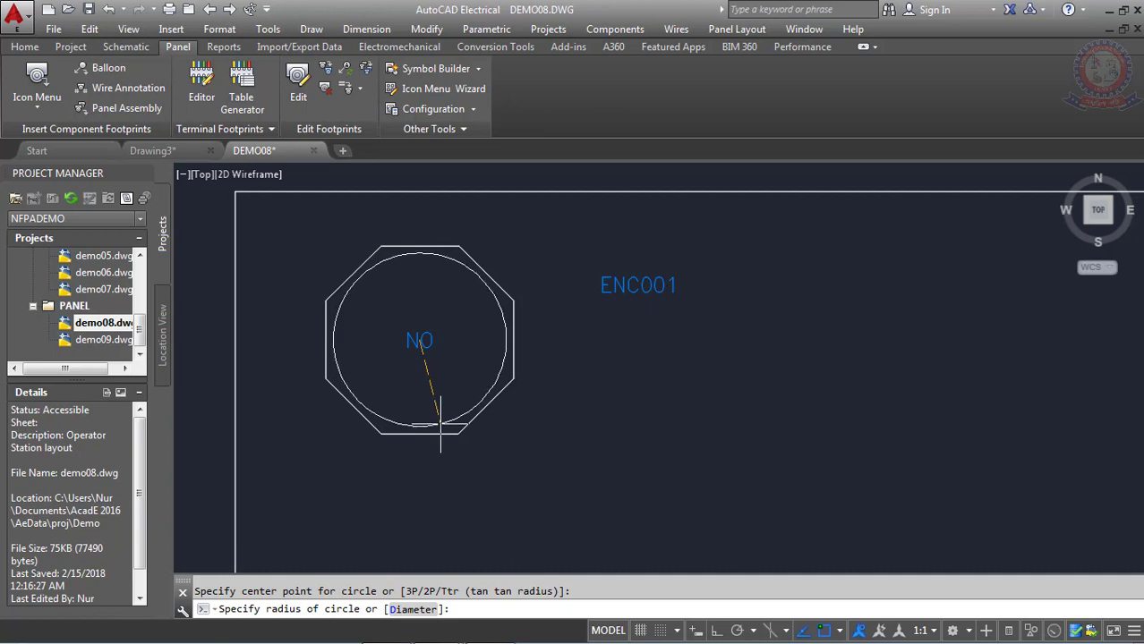
pyautogui.click(440, 423)
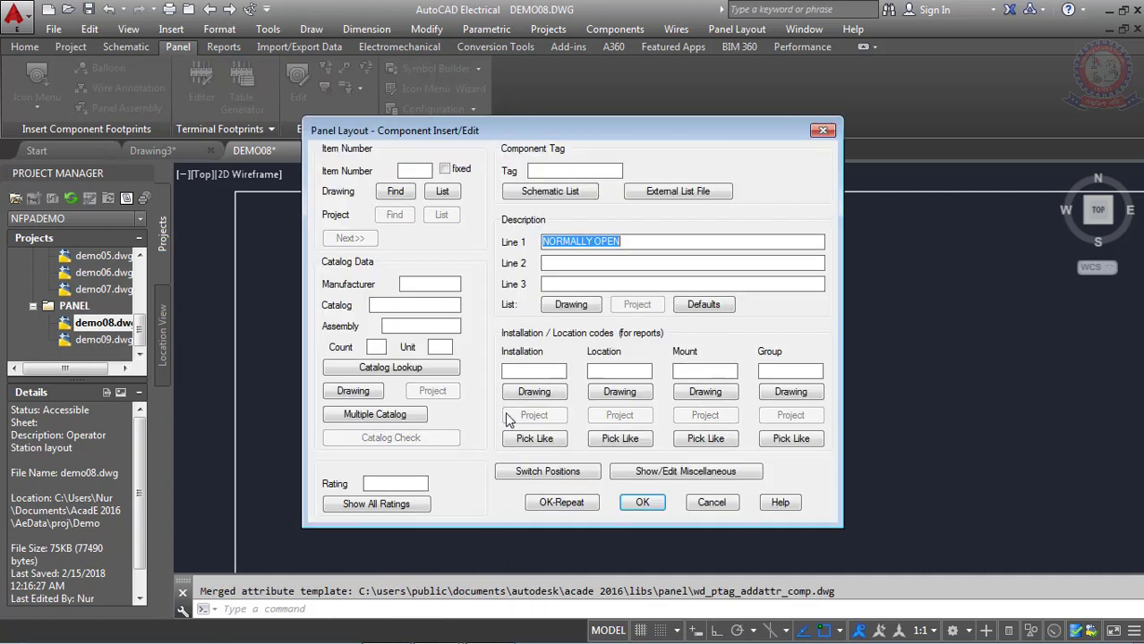
pyautogui.click(643, 504)
pyautogui.click(642, 503)
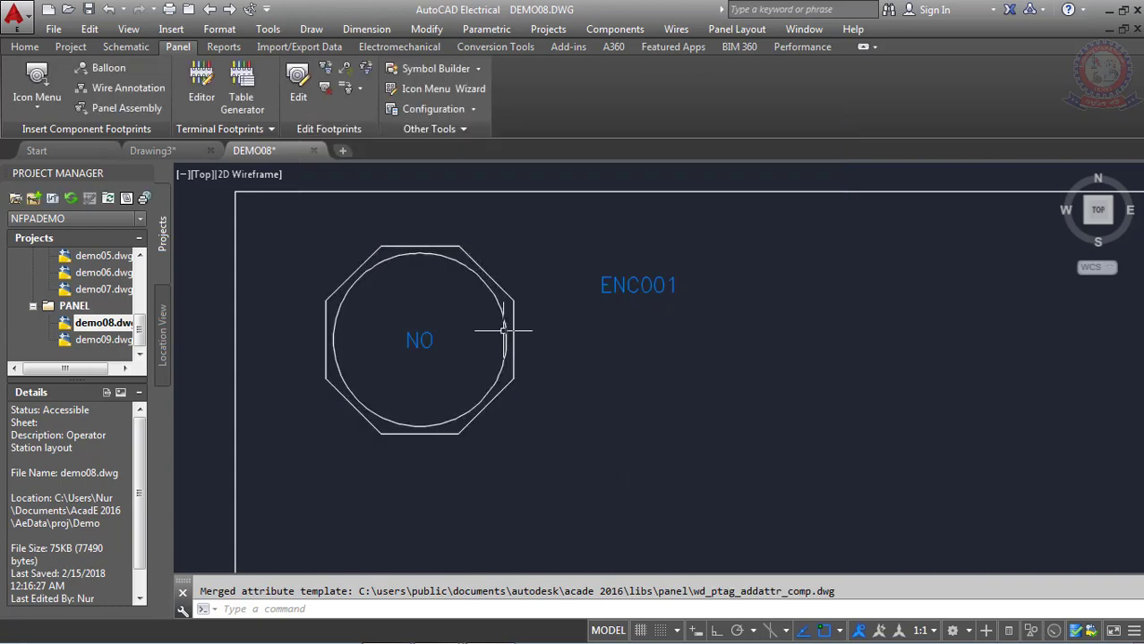
pyautogui.scroll(-3, 502, 333)
pyautogui.scroll(-2, 502, 333)
pyautogui.scroll(2, 536, 243)
pyautogui.moveTo(536, 243); pyautogui.dragTo(709, 290, button='middle')
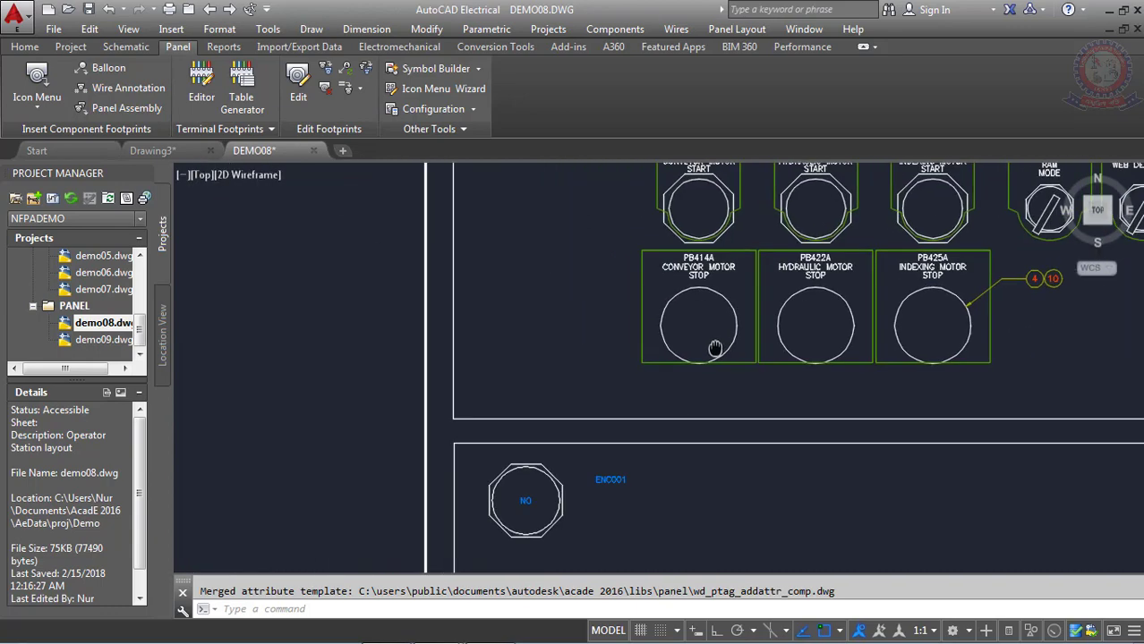
pyautogui.scroll(-2, 709, 291)
pyautogui.scroll(3, 681, 192)
pyautogui.moveTo(677, 191); pyautogui.dragTo(669, 345, button='middle')
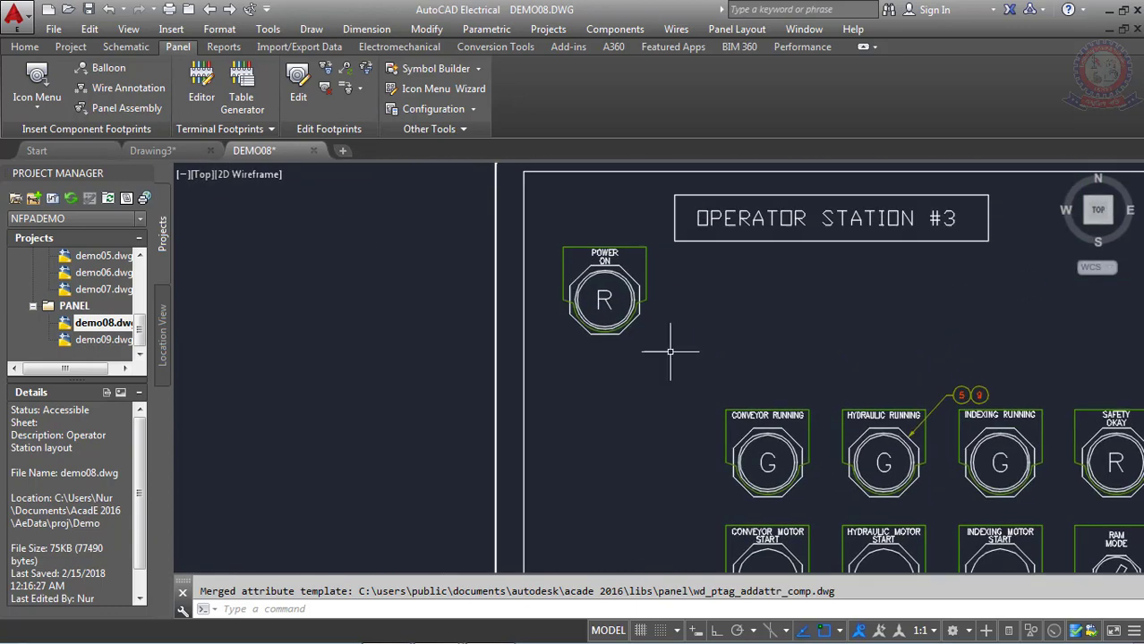
pyautogui.scroll(3, 614, 315)
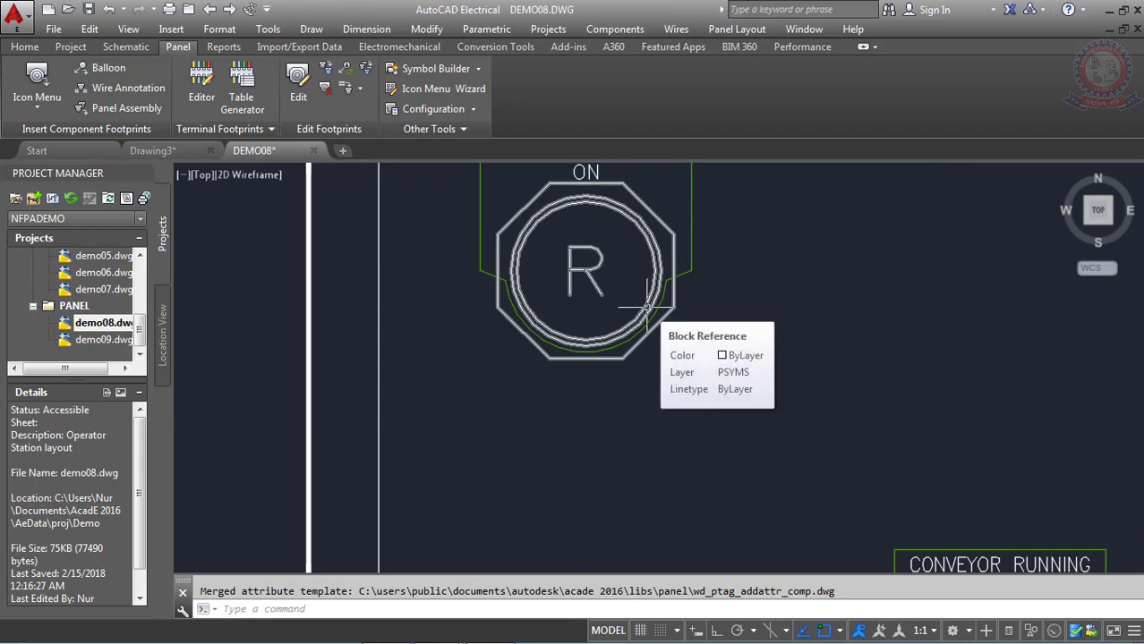
pyautogui.scroll(-5, 646, 307)
pyautogui.moveTo(617, 447); pyautogui.dragTo(618, 170, button='middle')
pyautogui.scroll(2, 556, 291)
pyautogui.scroll(3, 588, 345)
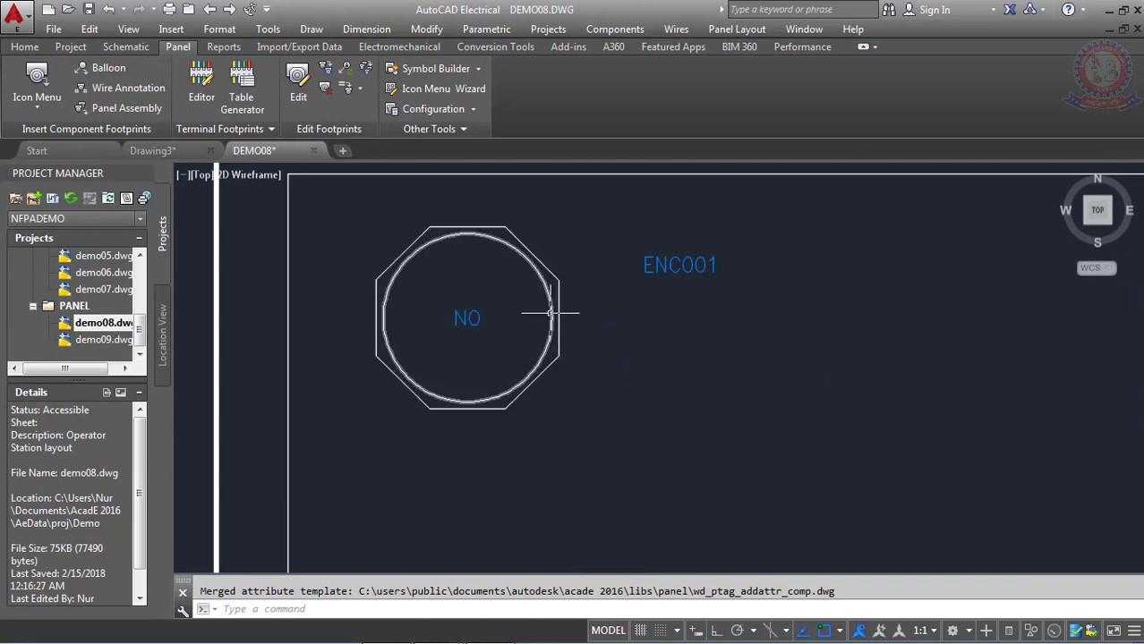
pyautogui.scroll(-3, 548, 310)
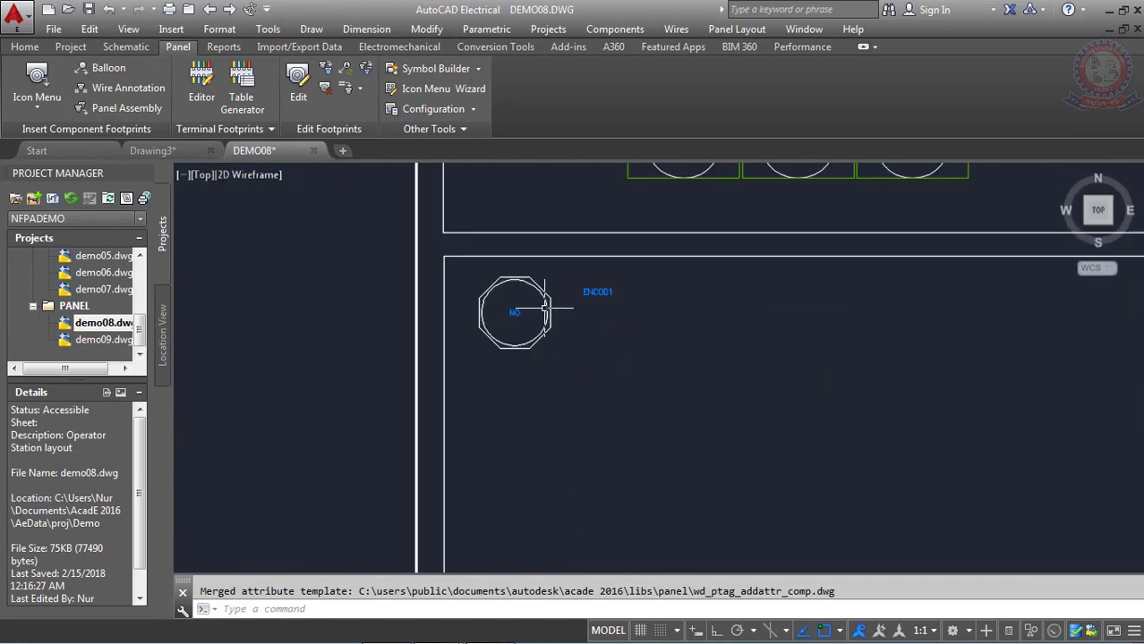
pyautogui.scroll(2, 546, 309)
pyautogui.scroll(-5, 525, 284)
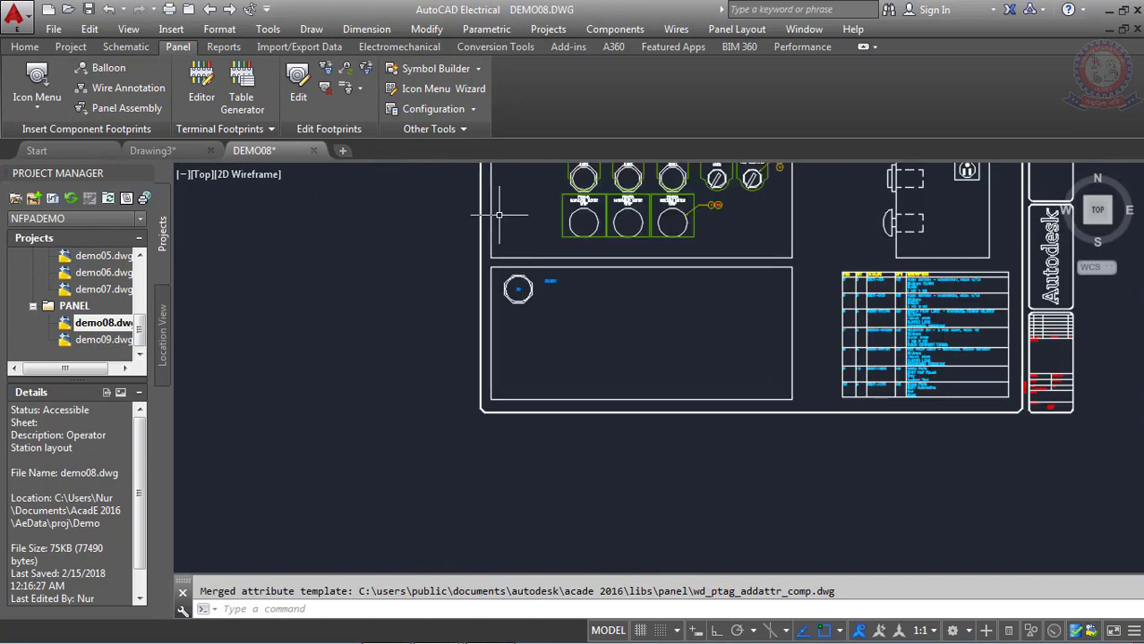
pyautogui.scroll(2, 498, 215)
pyautogui.scroll(2, 501, 224)
pyautogui.scroll(2, 504, 238)
pyautogui.scroll(-1, 507, 248)
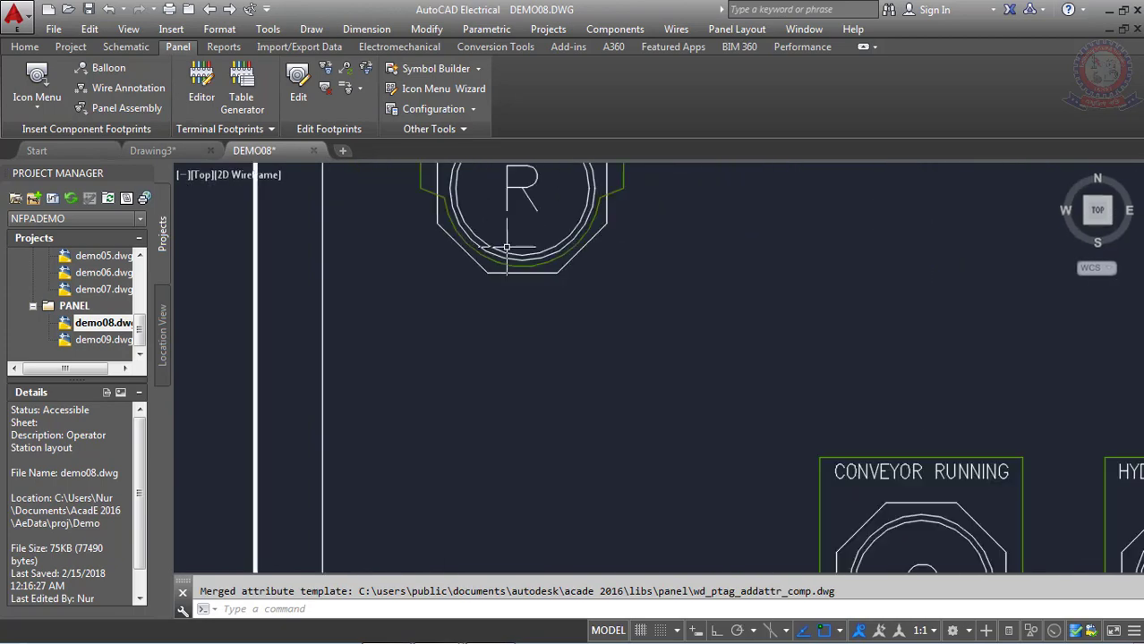
pyautogui.scroll(-3, 507, 248)
pyautogui.scroll(3, 508, 233)
pyautogui.scroll(-4, 514, 242)
pyautogui.scroll(2, 541, 223)
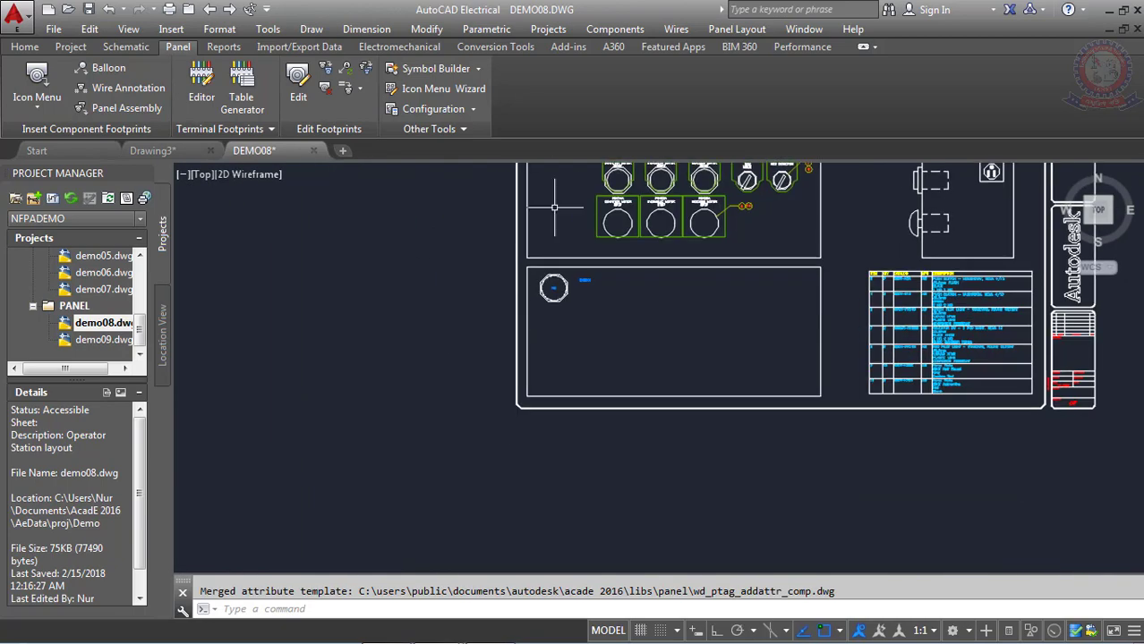
pyautogui.scroll(5, 557, 276)
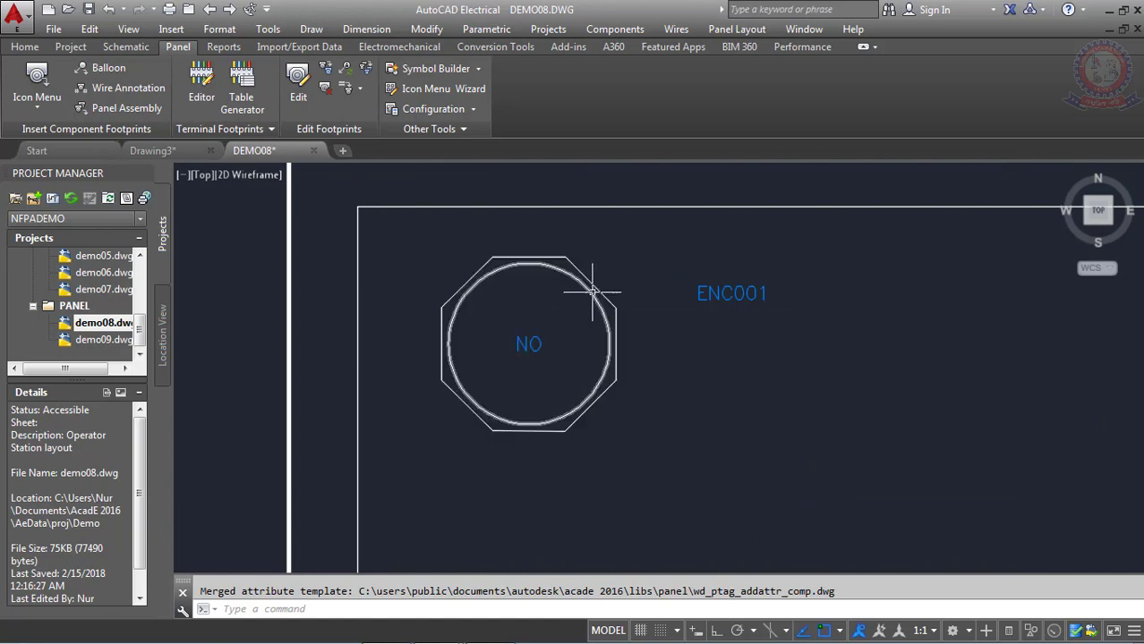
# Crossing-select the octagon, circle and NO label, then group them with Group > Group
pyautogui.click(641, 365)
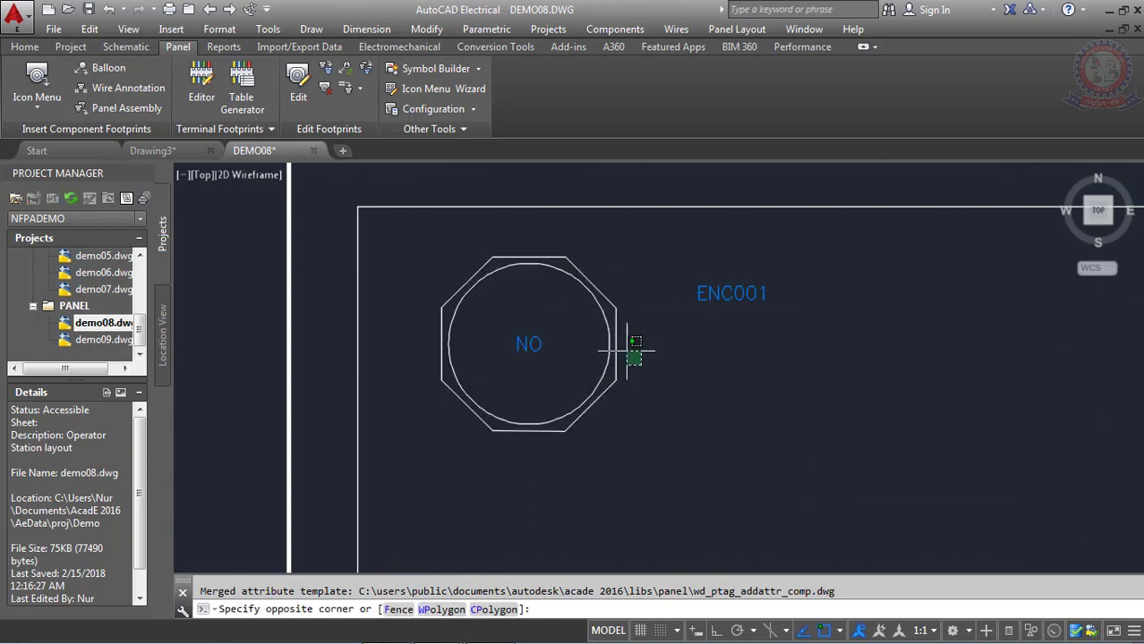
pyautogui.click(568, 280)
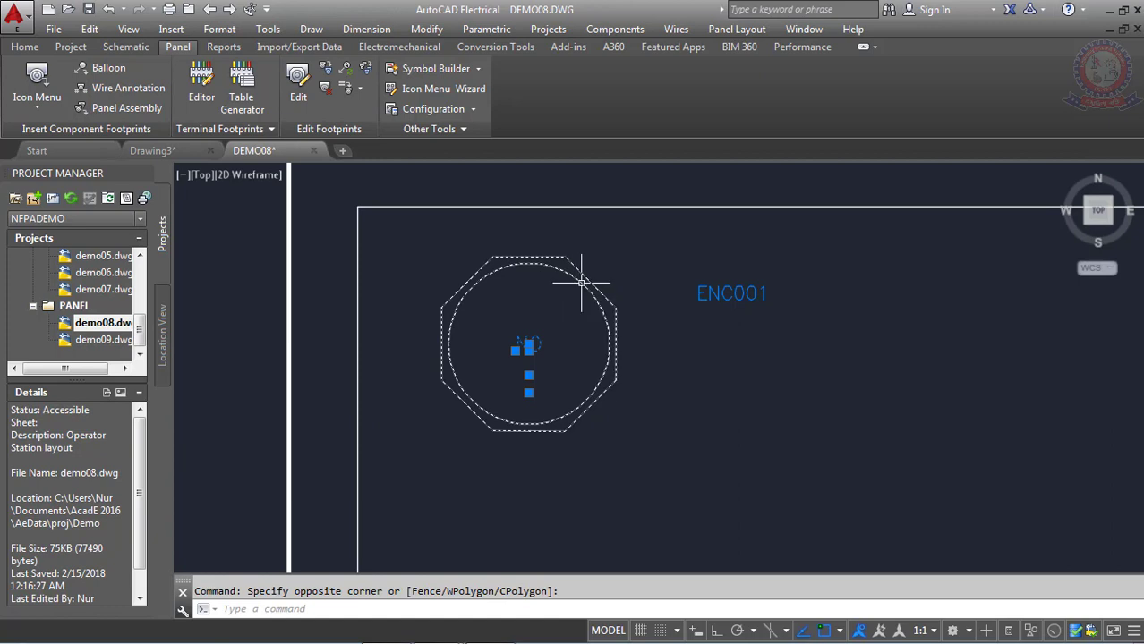
pyautogui.rightClick(582, 283)
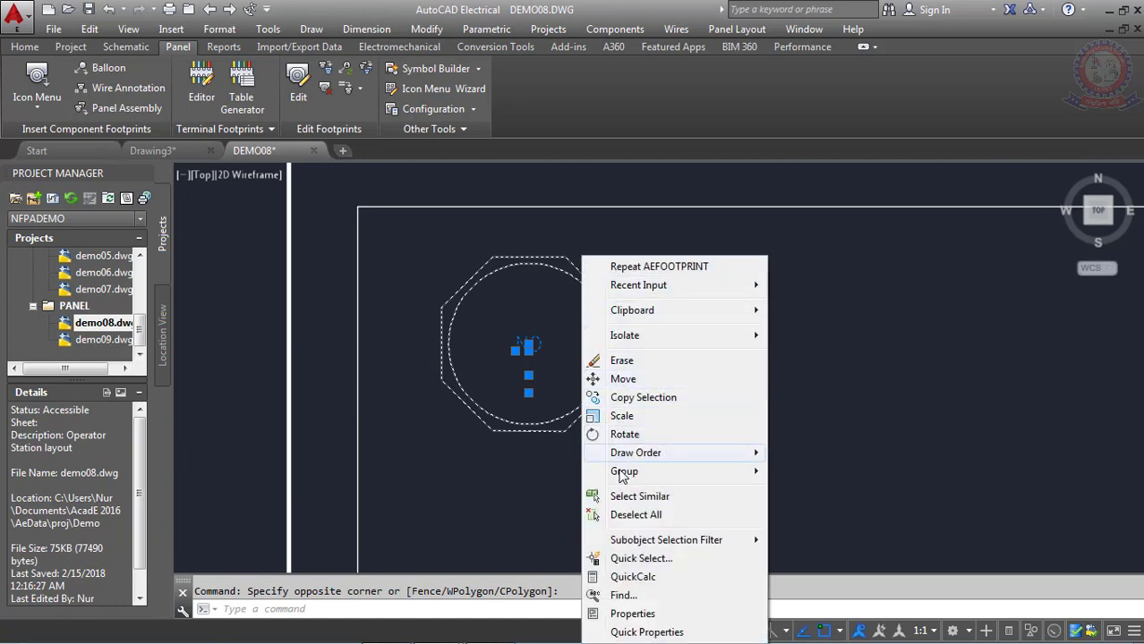
pyautogui.moveTo(625, 472)
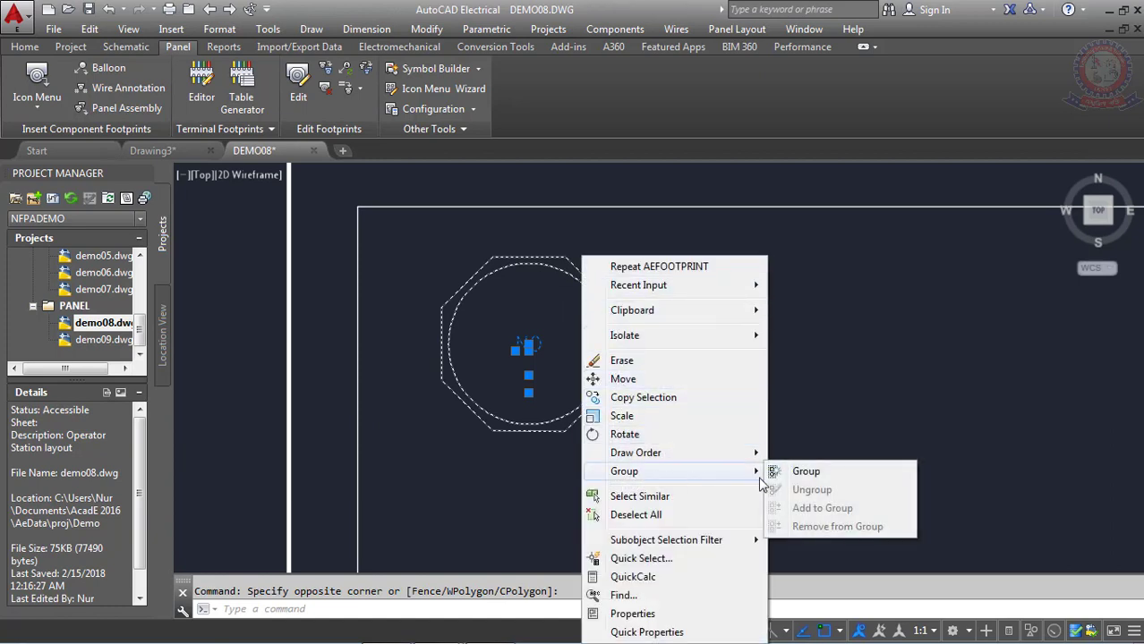
pyautogui.click(788, 471)
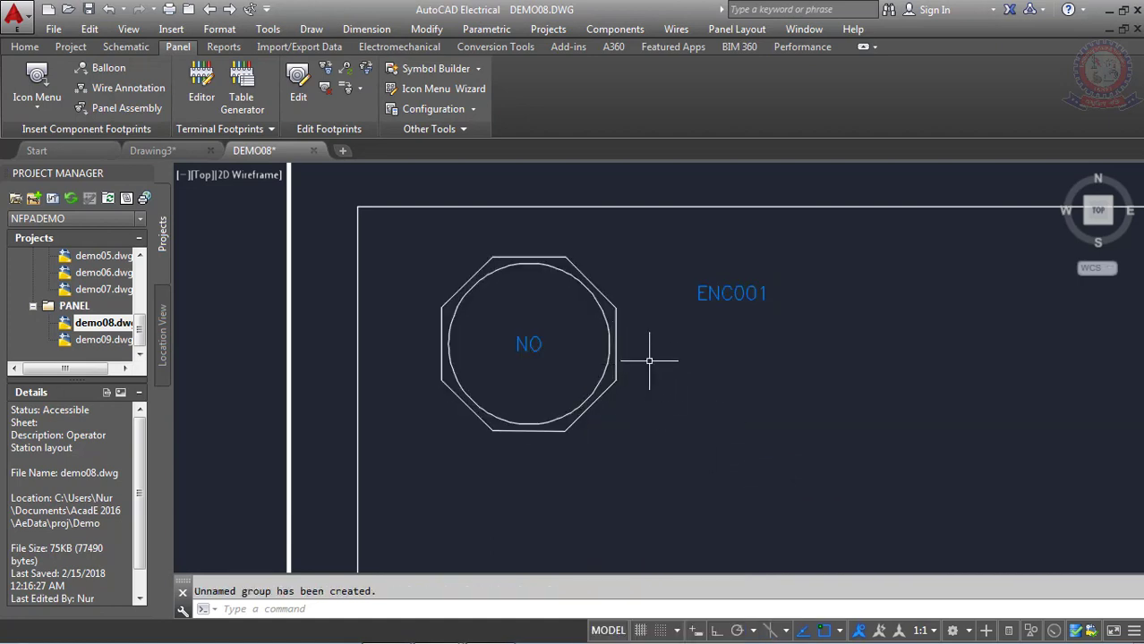
pyautogui.scroll(-5, 684, 385)
pyautogui.press('Escape')
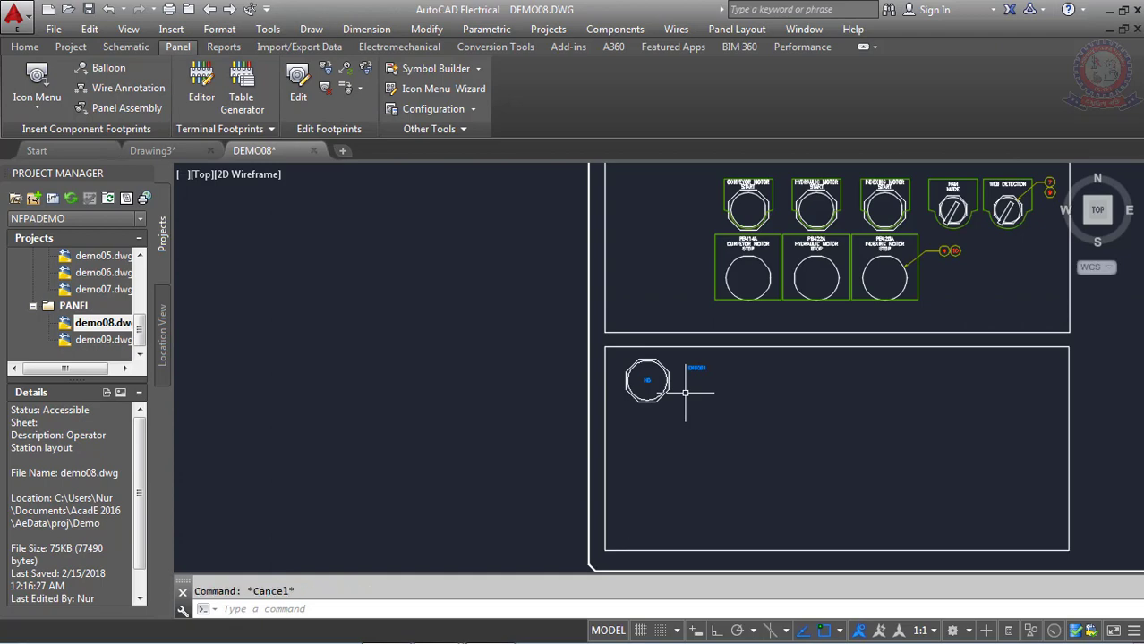
pyautogui.scroll(-1, 702, 389)
pyautogui.scroll(-2, 697, 383)
pyautogui.scroll(-1, 627, 403)
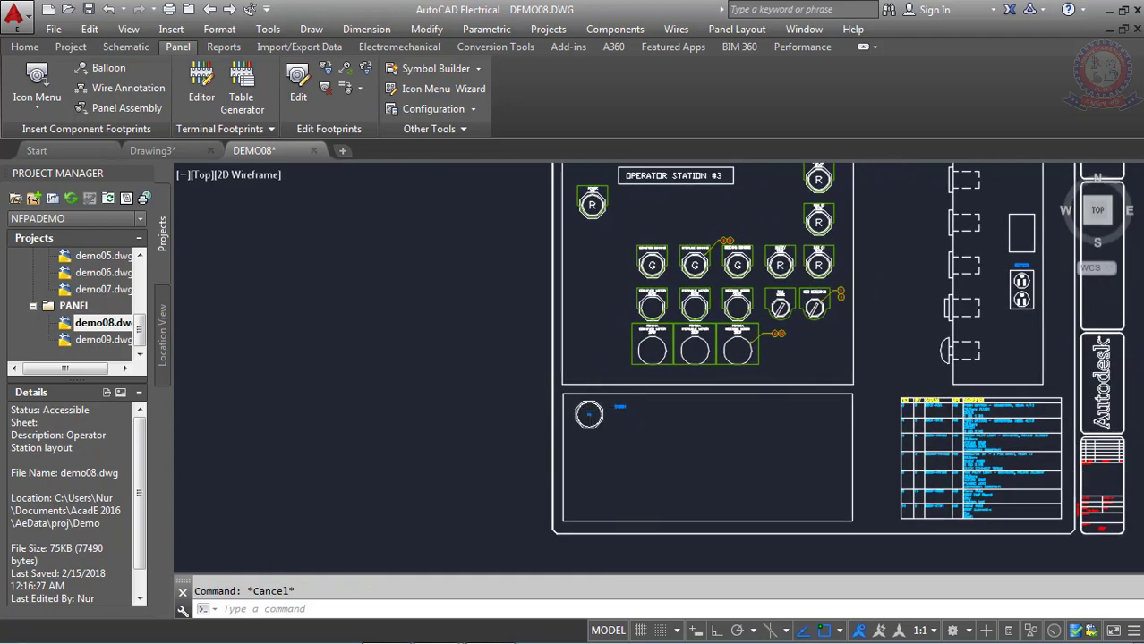
pyautogui.scroll(5, 589, 411)
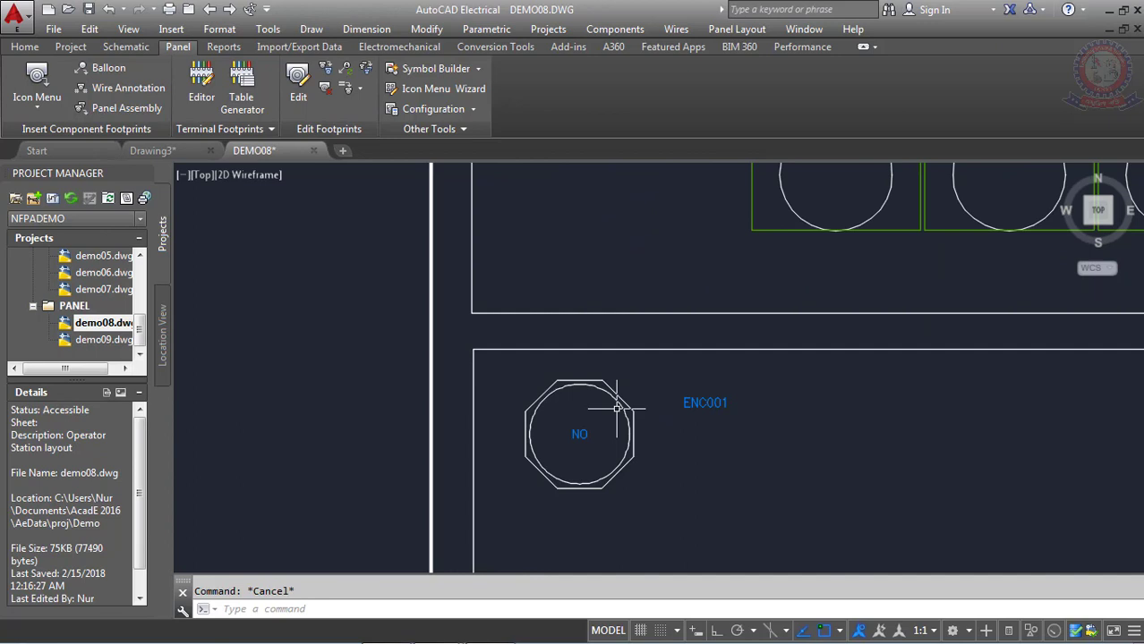
pyautogui.scroll(-3, 590, 409)
pyautogui.scroll(5, 678, 442)
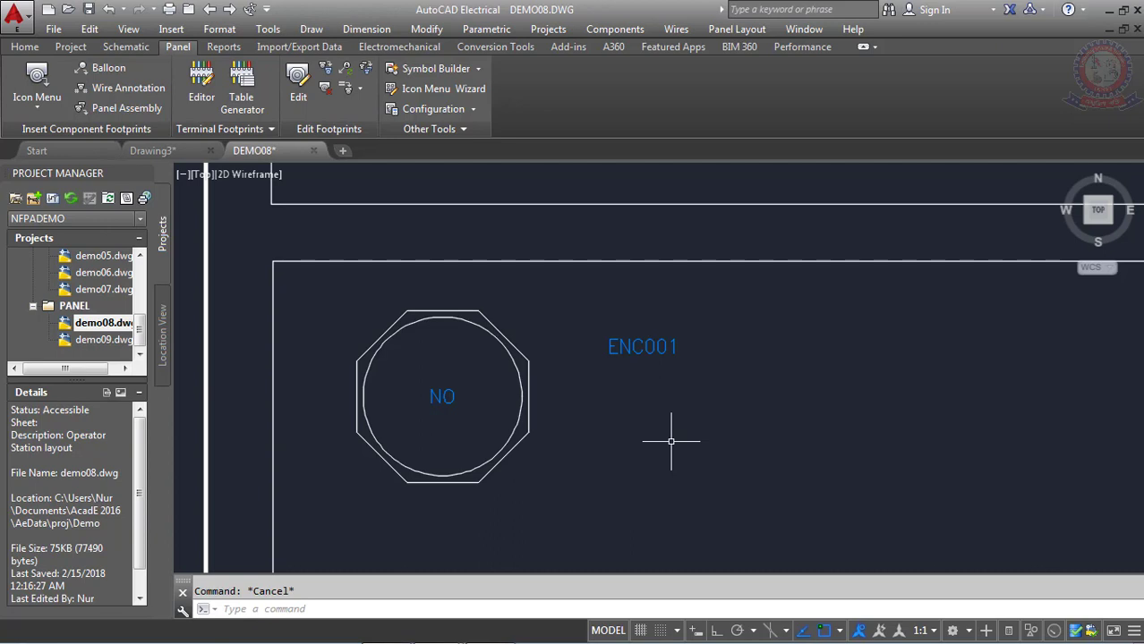
pyautogui.click(781, 505)
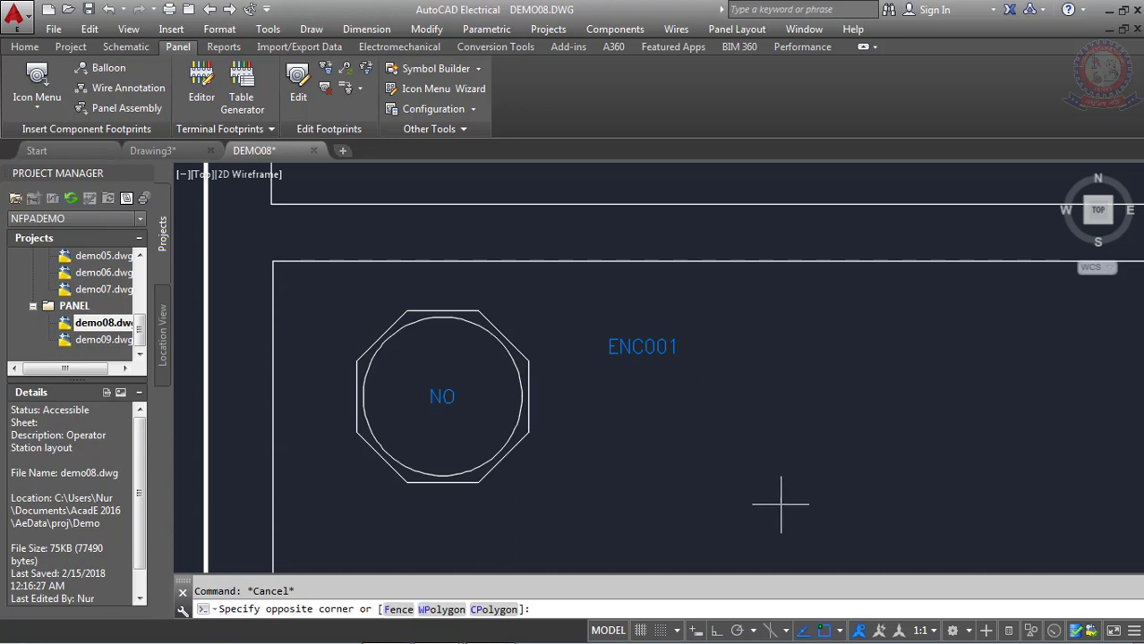
pyautogui.click(516, 422)
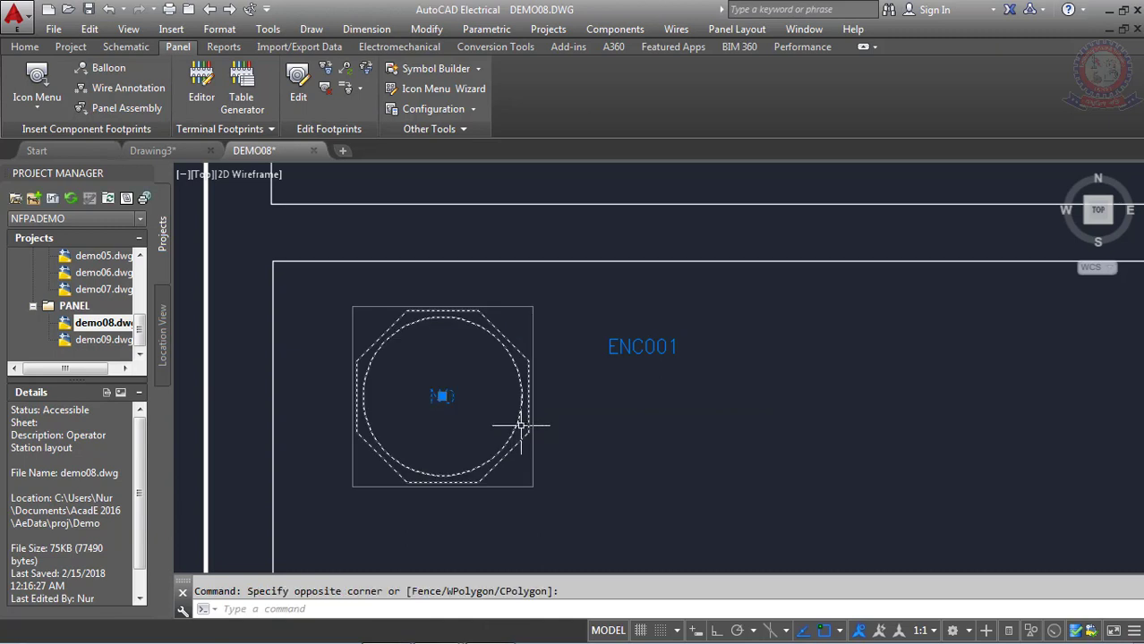
pyautogui.press('Escape')
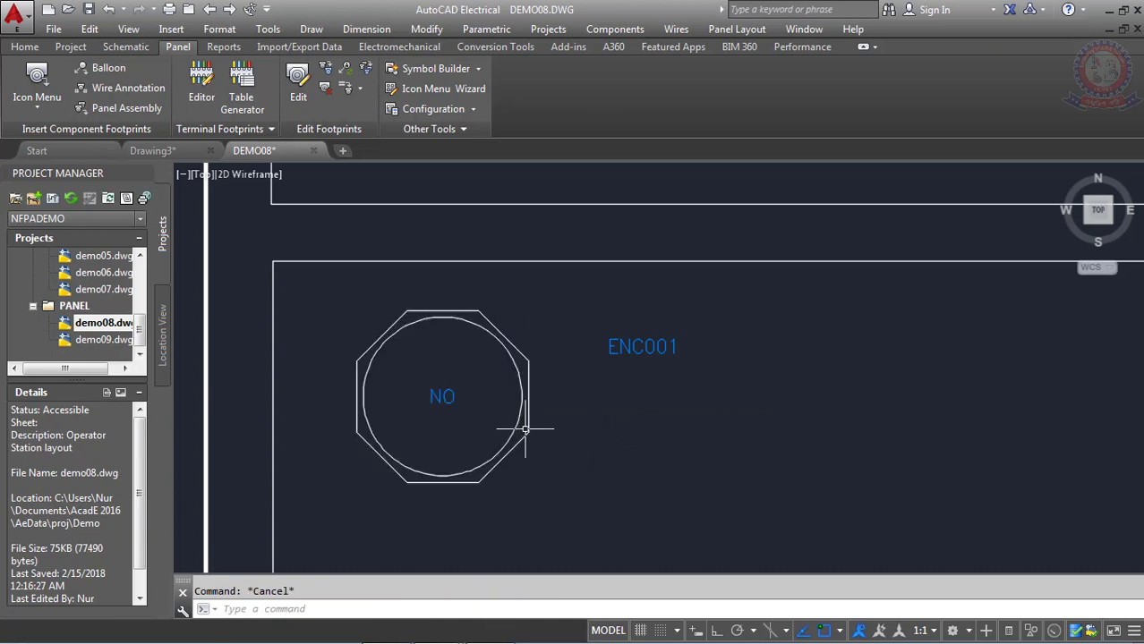
pyautogui.scroll(-2, 550, 440)
pyautogui.moveTo(550, 440); pyautogui.dragTo(377, 327, button='middle')
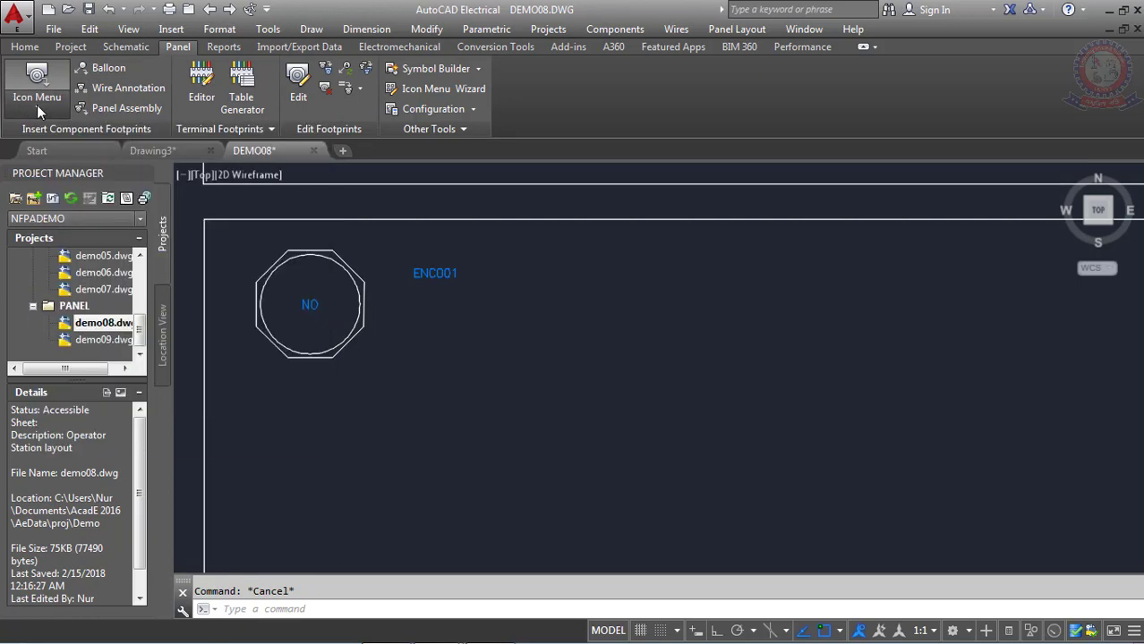
# Start the Manufacturer Menu footprint insert and select Allen-Bradley as the vendor menu
pyautogui.click(36, 105)
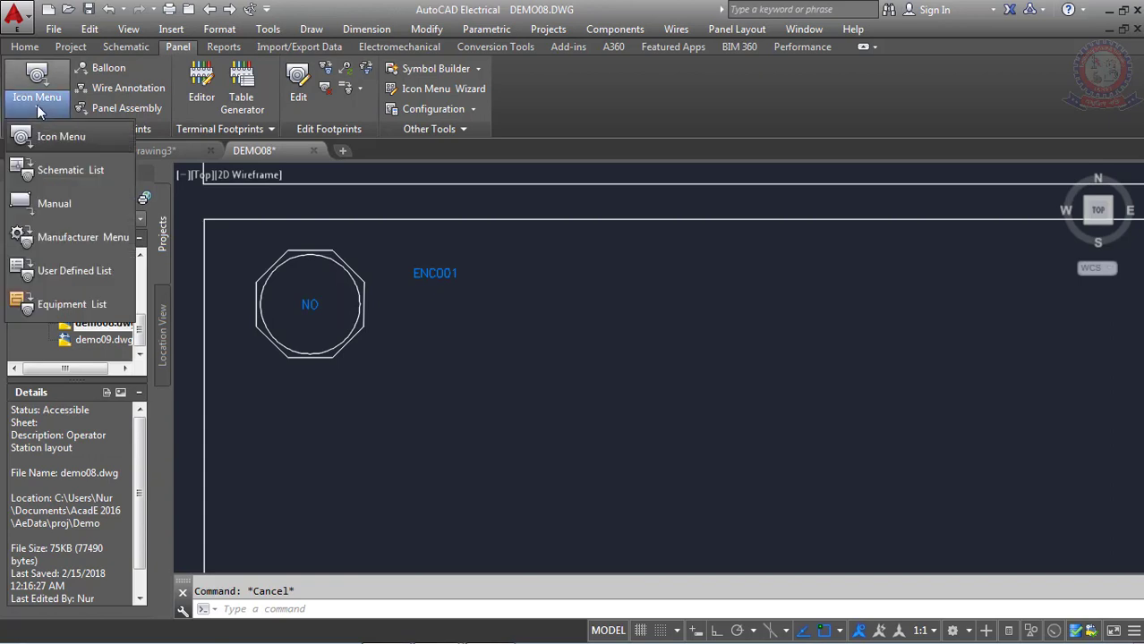
pyautogui.click(39, 239)
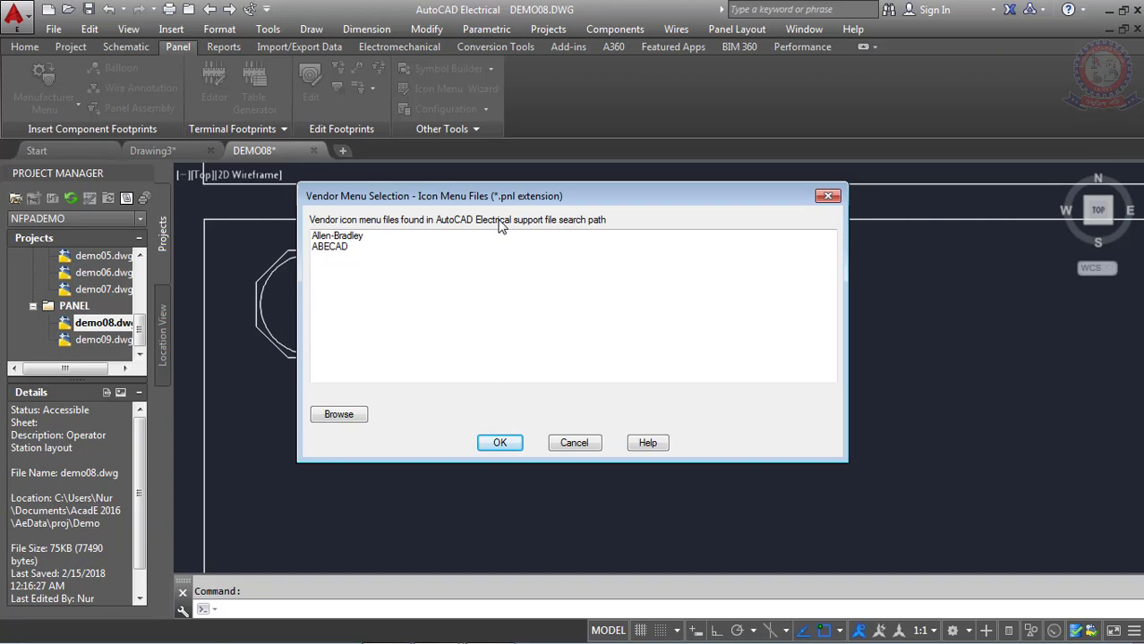
pyautogui.click(355, 238)
pyautogui.click(350, 248)
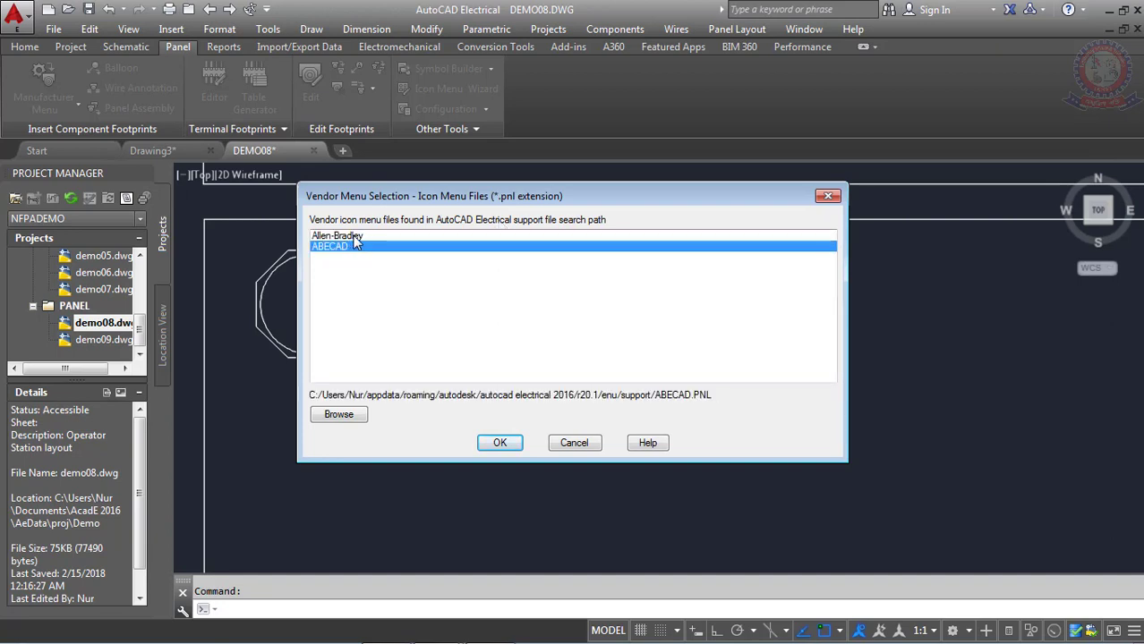
pyautogui.click(352, 236)
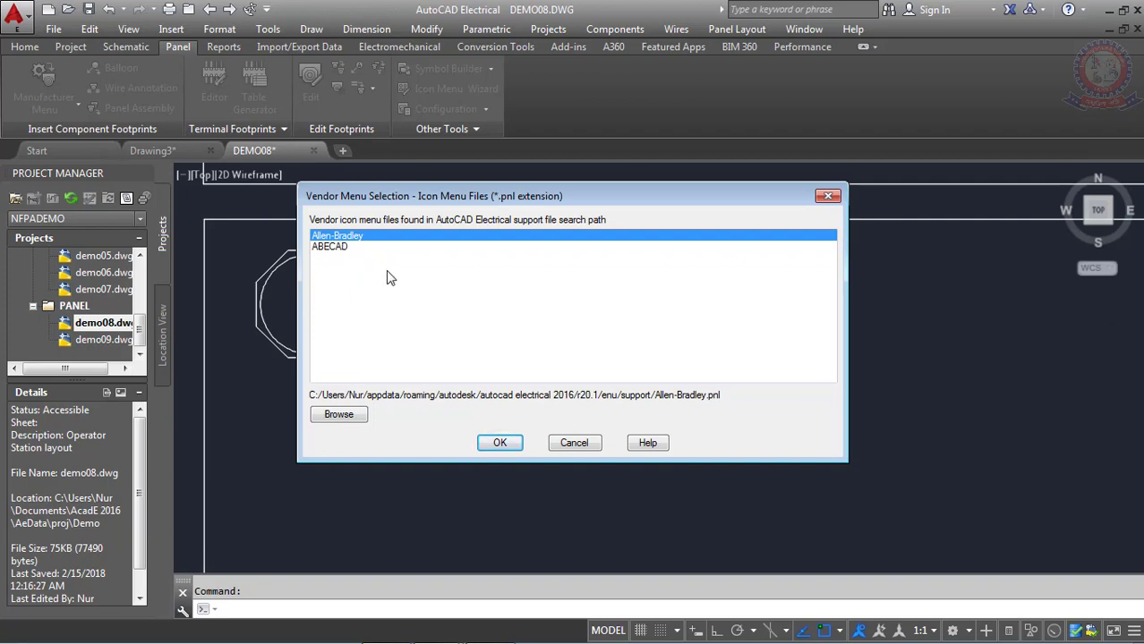
pyautogui.click(339, 247)
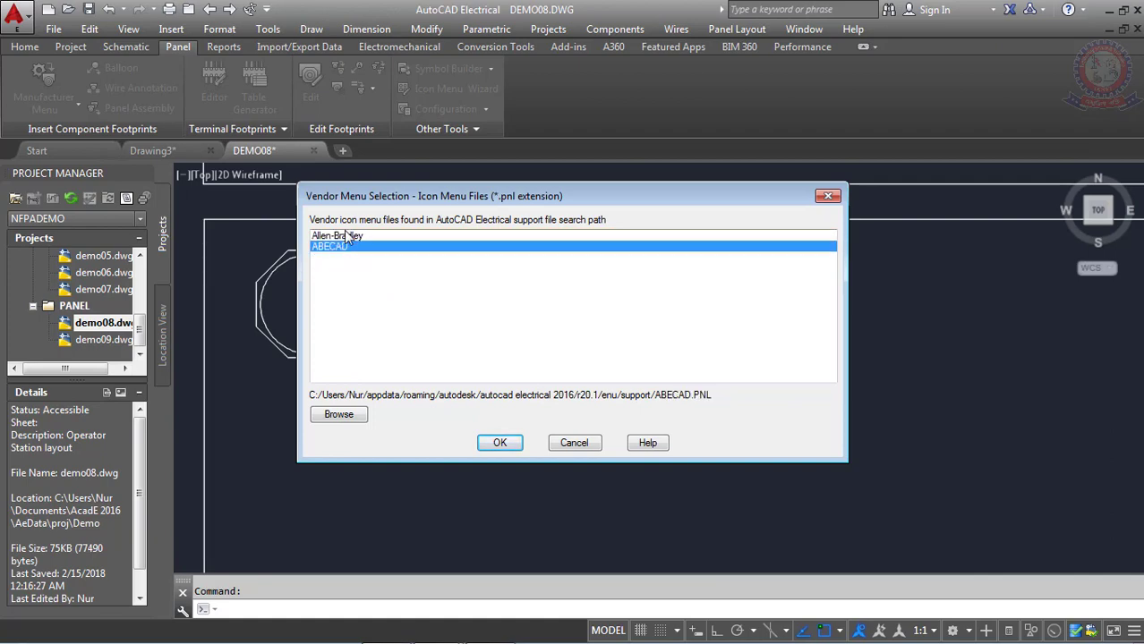
pyautogui.click(348, 234)
pyautogui.click(343, 245)
pyautogui.click(342, 235)
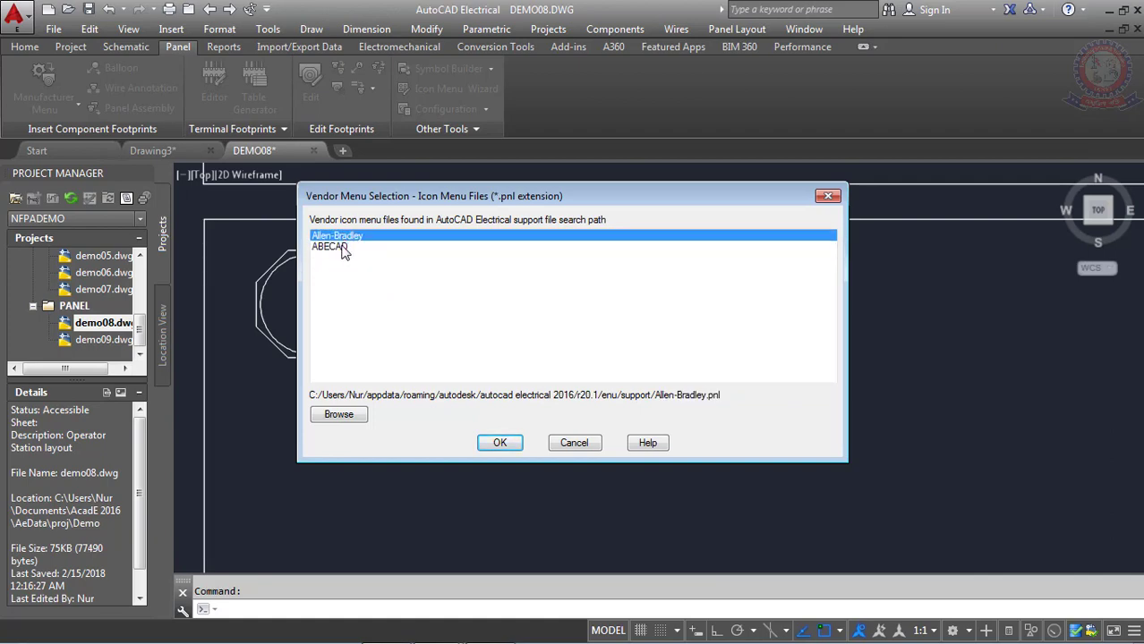
pyautogui.click(343, 246)
pyautogui.click(342, 236)
# Confirm Allen-Bradley as the vendor menu to open its footprint catalogue
pyautogui.click(332, 245)
pyautogui.click(331, 237)
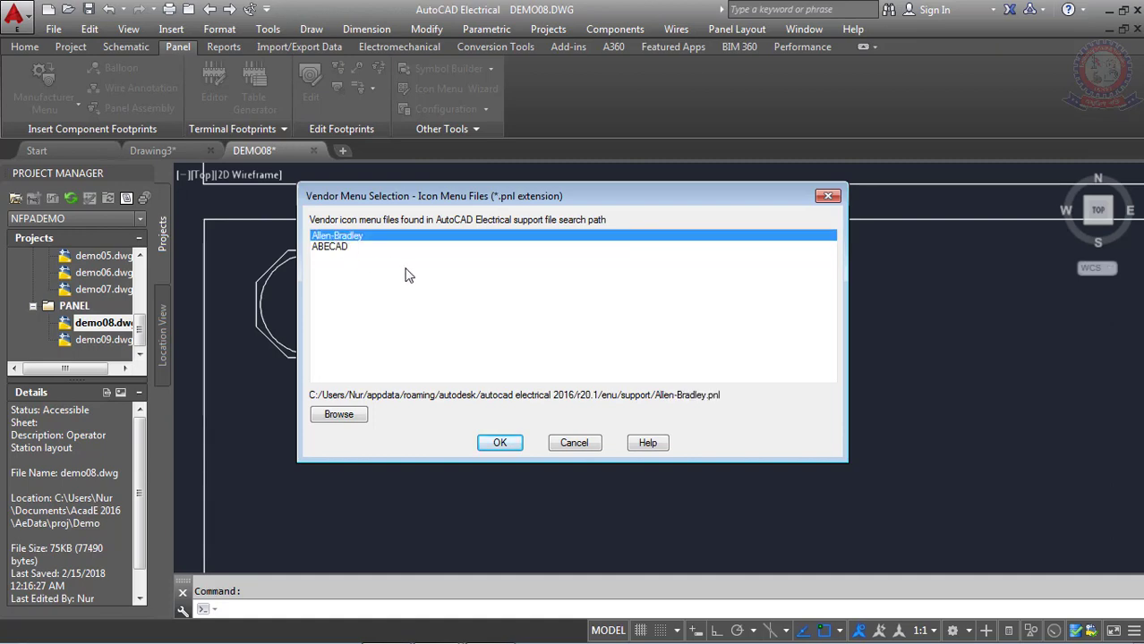
pyautogui.click(499, 443)
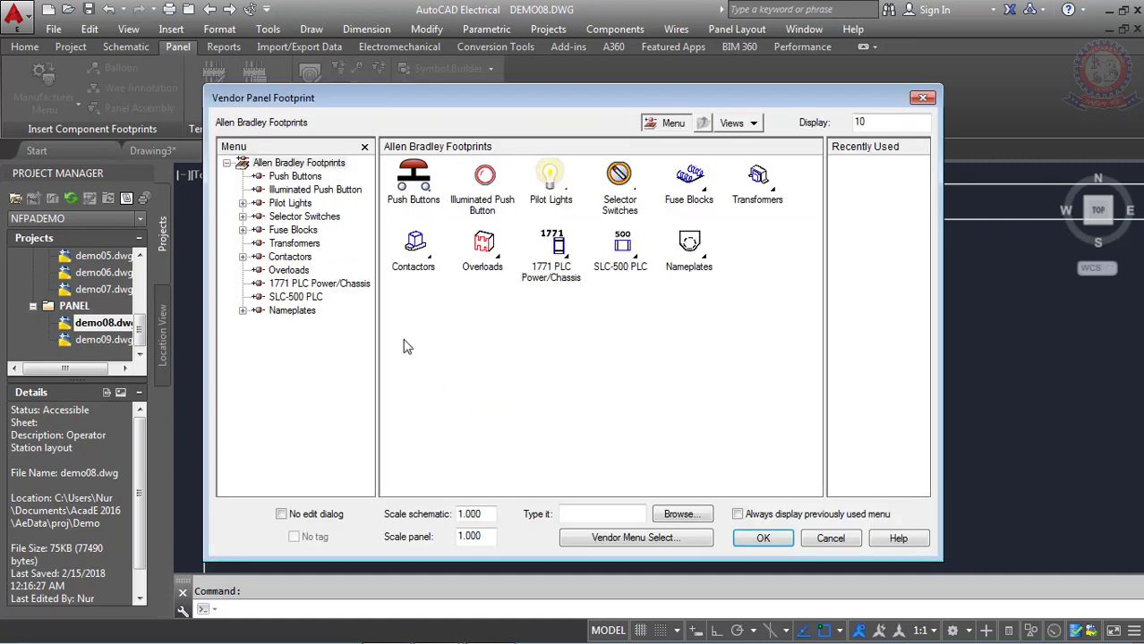
pyautogui.moveTo(425, 107); pyautogui.dragTo(454, 124)
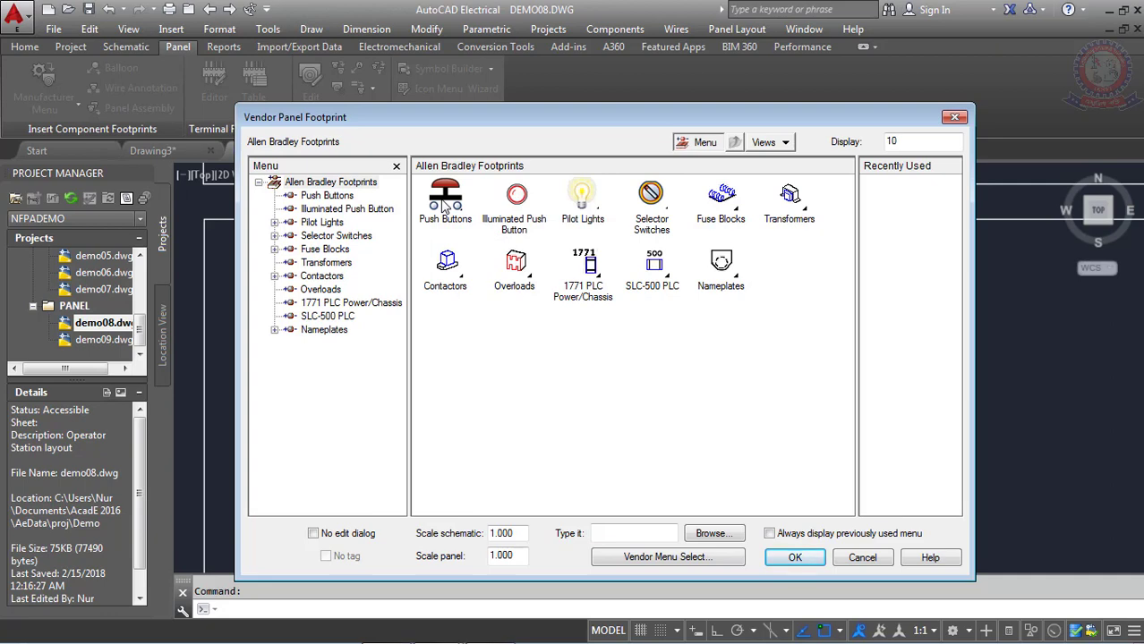
# Open the Allen-Bradley push buttons and pick the push-button footprint to insert
pyautogui.click(445, 206)
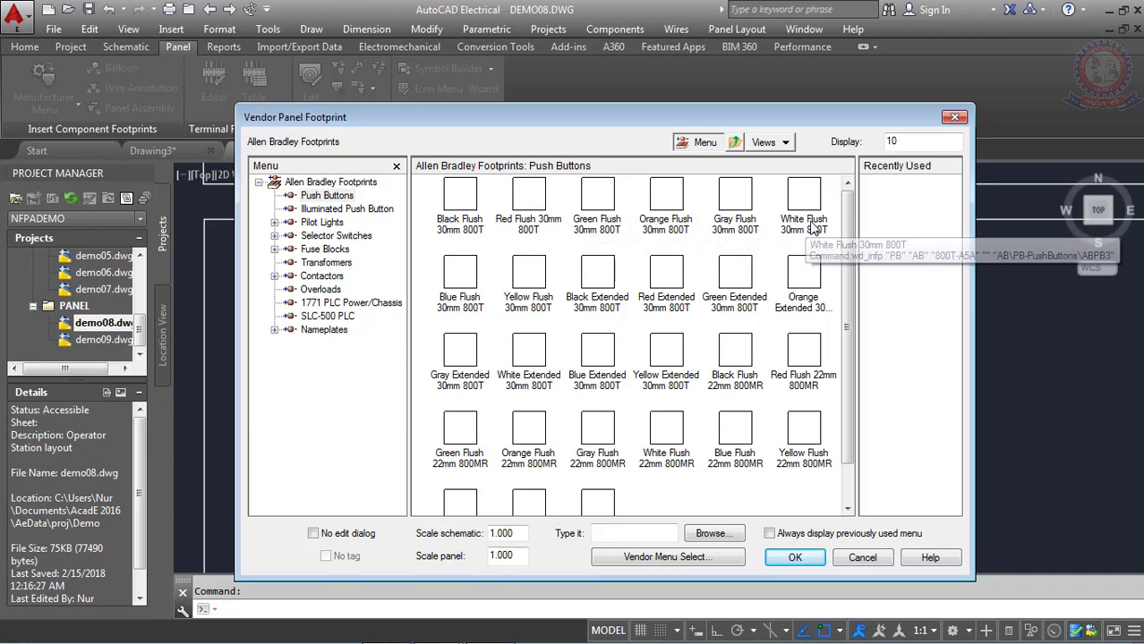
pyautogui.scroll(-1, 769, 259)
pyautogui.scroll(1, 671, 331)
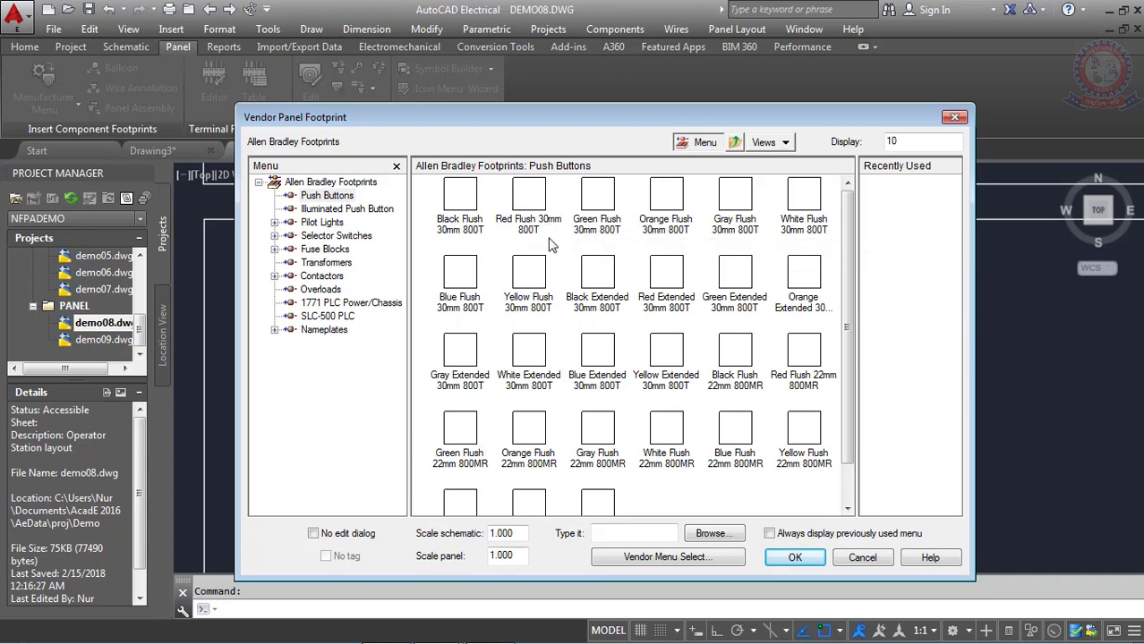
pyautogui.click(595, 234)
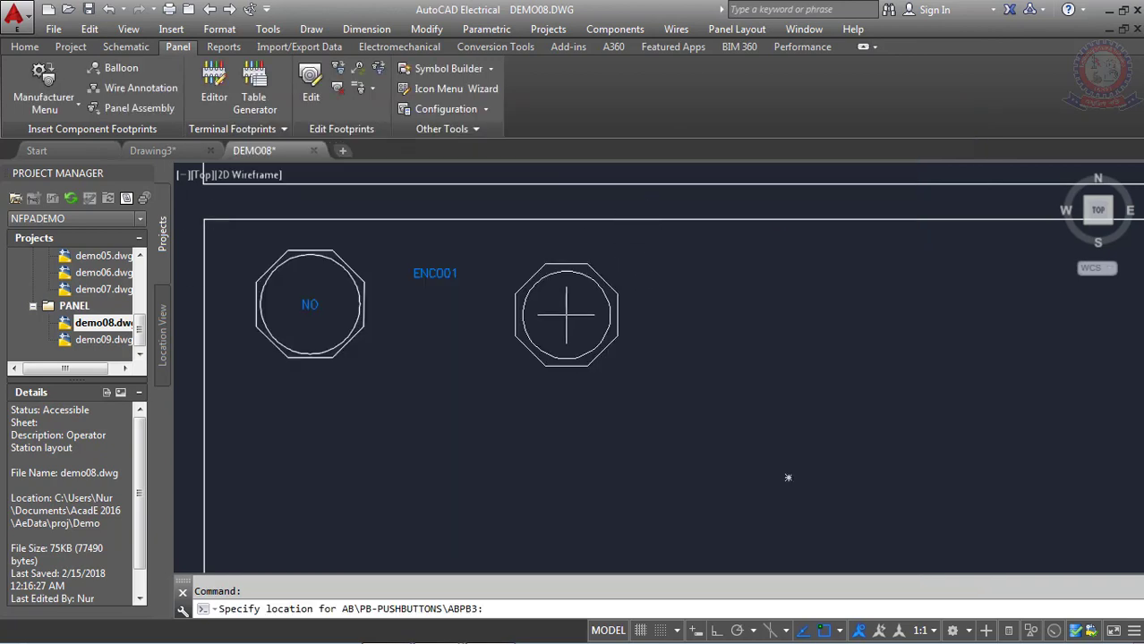
# Place the 800T-A1A 'Green Light' push button beside ENC001, accept it, and relaunch the vendor catalogue
pyautogui.click(552, 306)
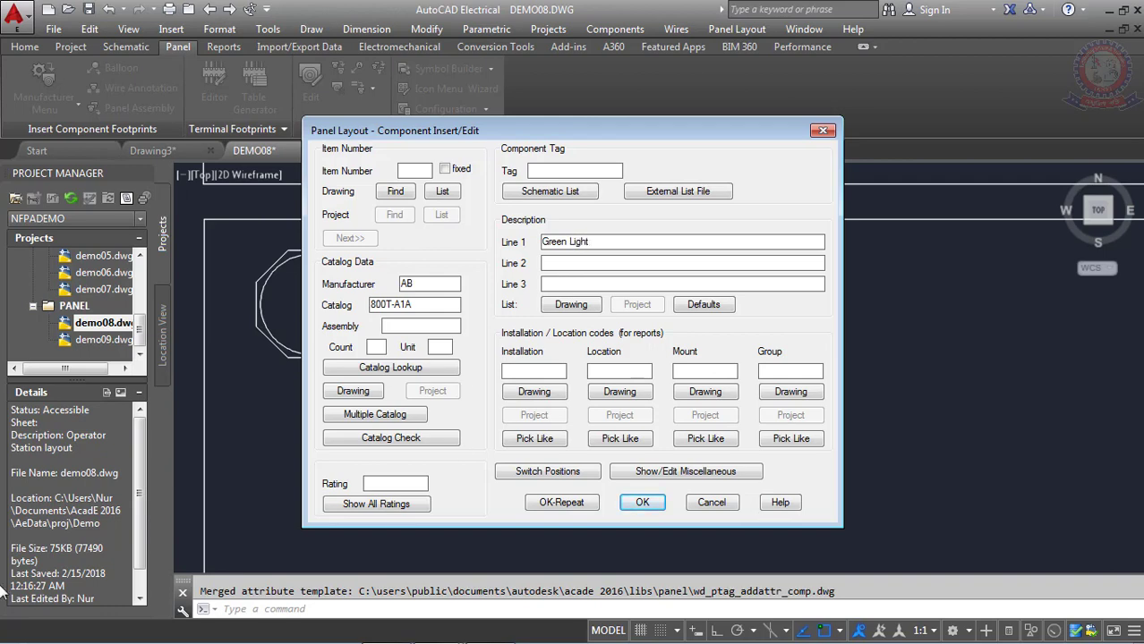
pyautogui.click(642, 502)
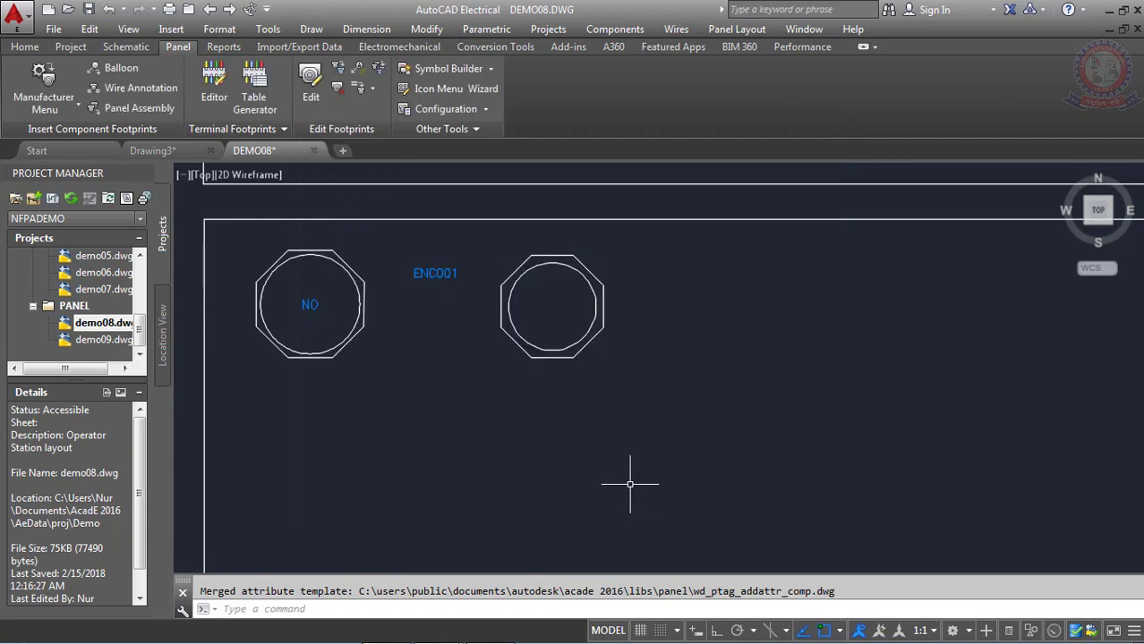
pyautogui.scroll(-4, 551, 304)
pyautogui.scroll(6, 537, 279)
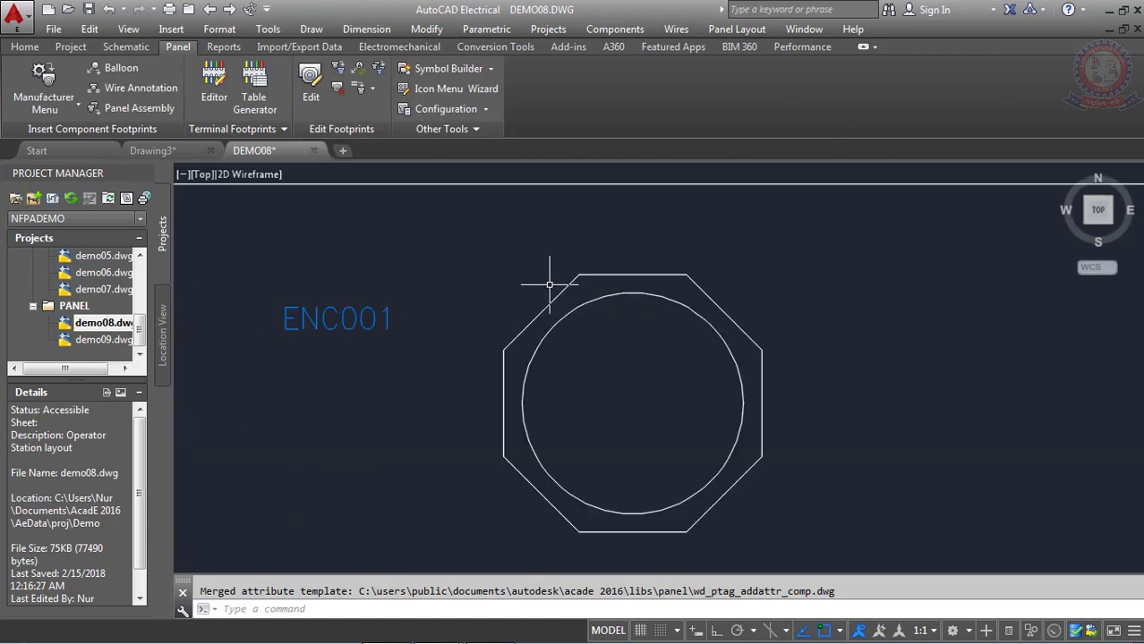
pyautogui.scroll(-6, 575, 282)
pyautogui.scroll(2, 575, 305)
pyautogui.scroll(4, 582, 322)
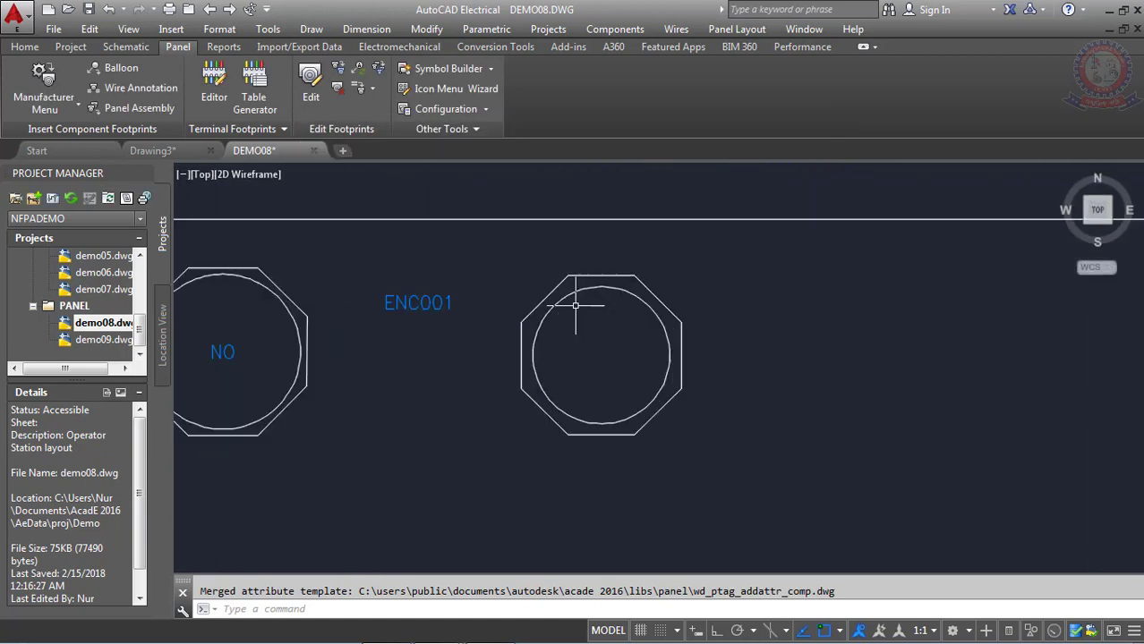
pyautogui.scroll(2, 581, 313)
pyautogui.scroll(-3, 577, 311)
pyautogui.scroll(2, 570, 309)
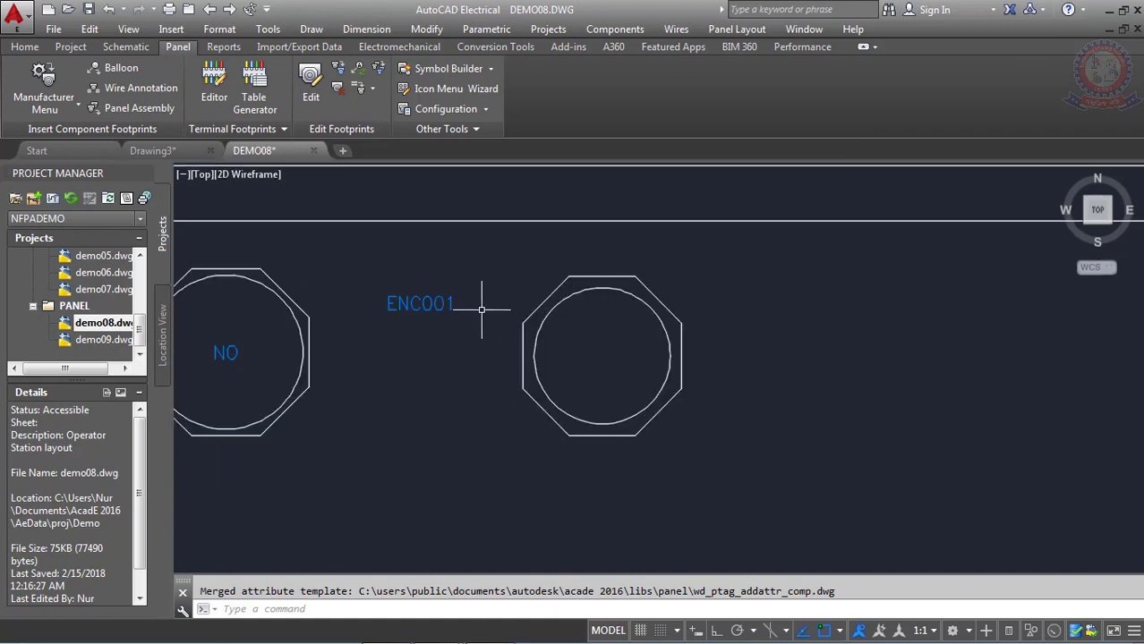
pyautogui.press('Return')
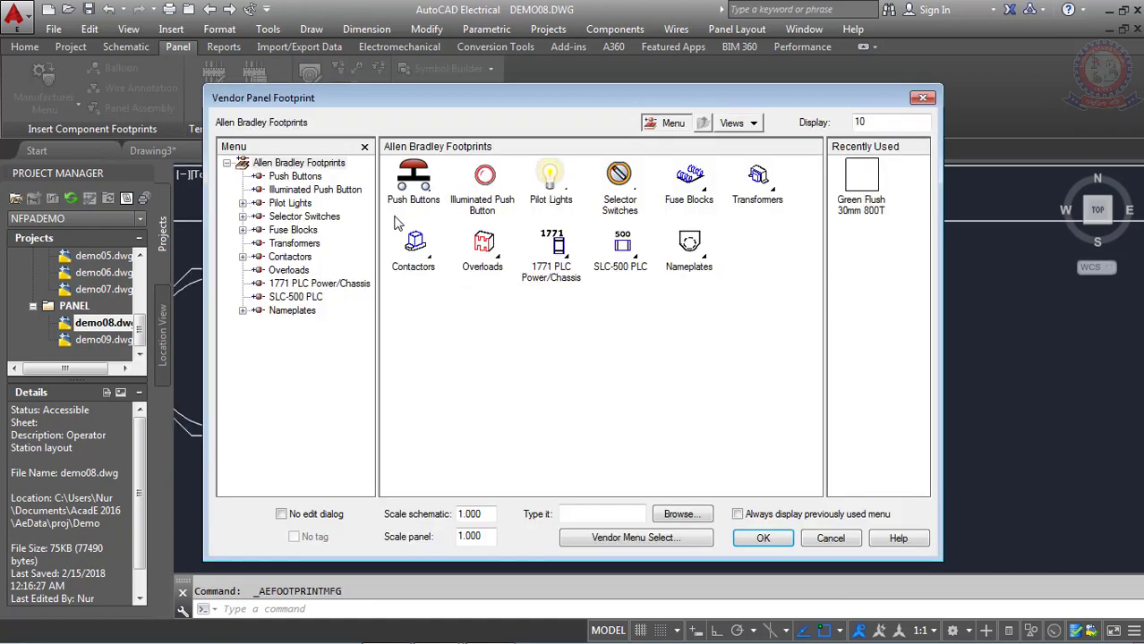
# Place a Blue Flush 30mm 800T illuminated push button, labelled BL, right of the plain button
pyautogui.click(483, 179)
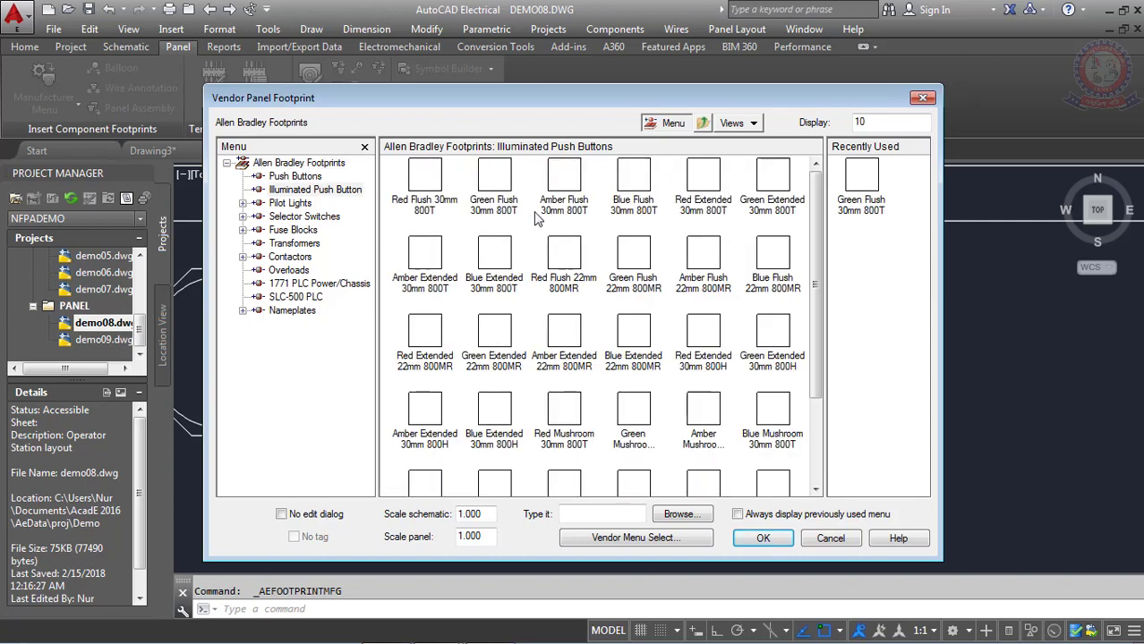
pyautogui.click(632, 202)
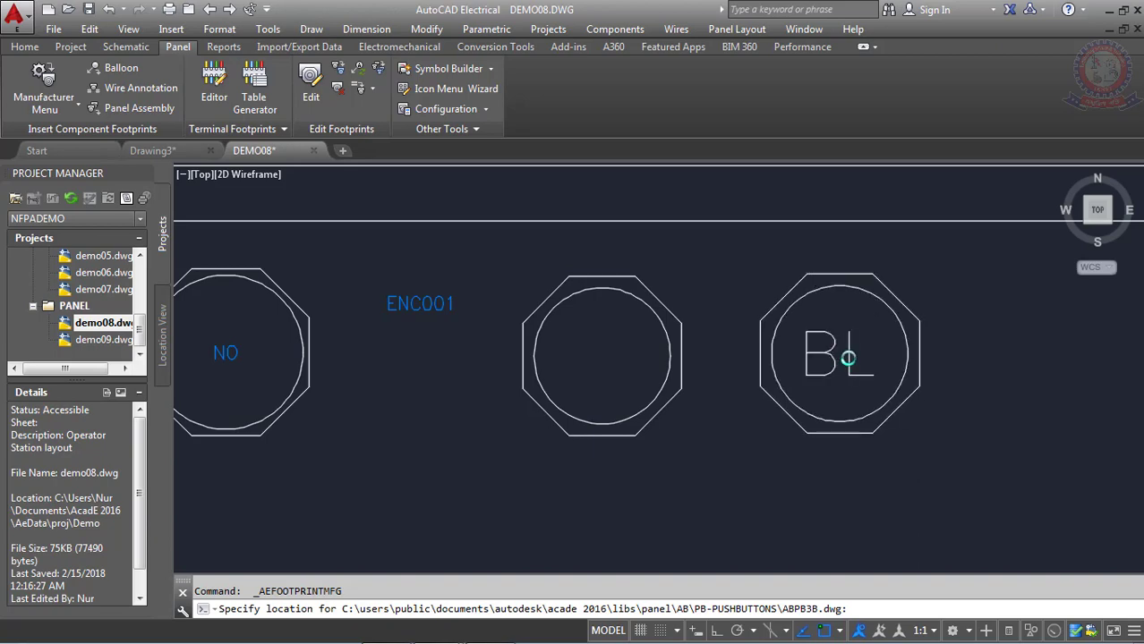
pyautogui.click(848, 358)
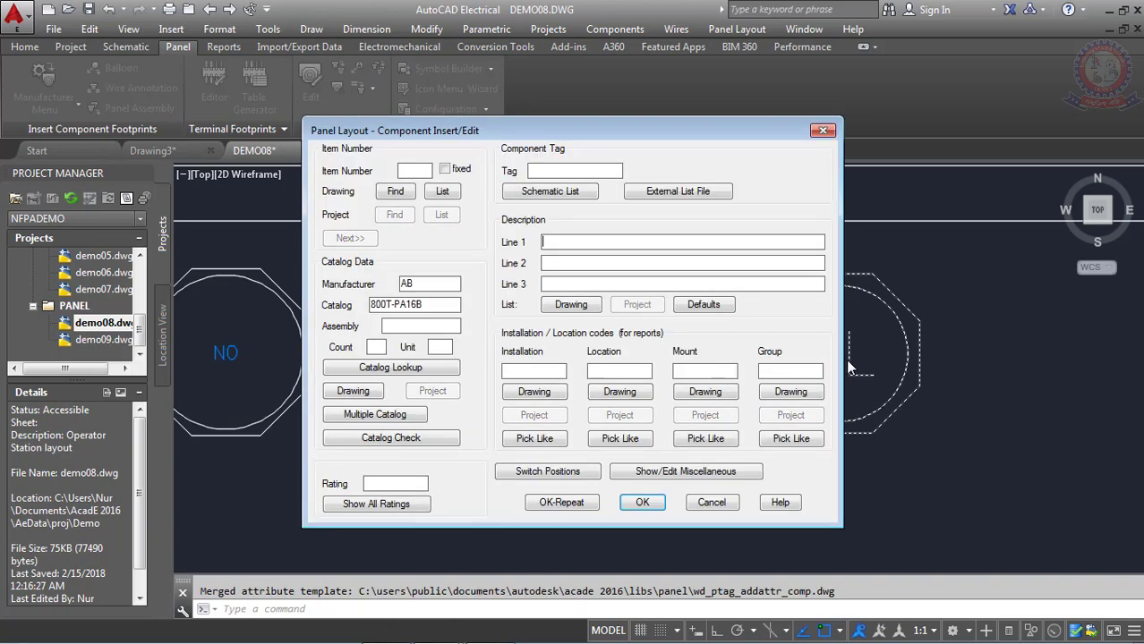
pyautogui.click(643, 504)
# Pan to the new BL footprint and reopen the vendor footprint catalogue
pyautogui.scroll(-2, 976, 392)
pyautogui.moveTo(815, 372); pyautogui.dragTo(609, 370, button='middle')
pyautogui.scroll(4, 607, 358)
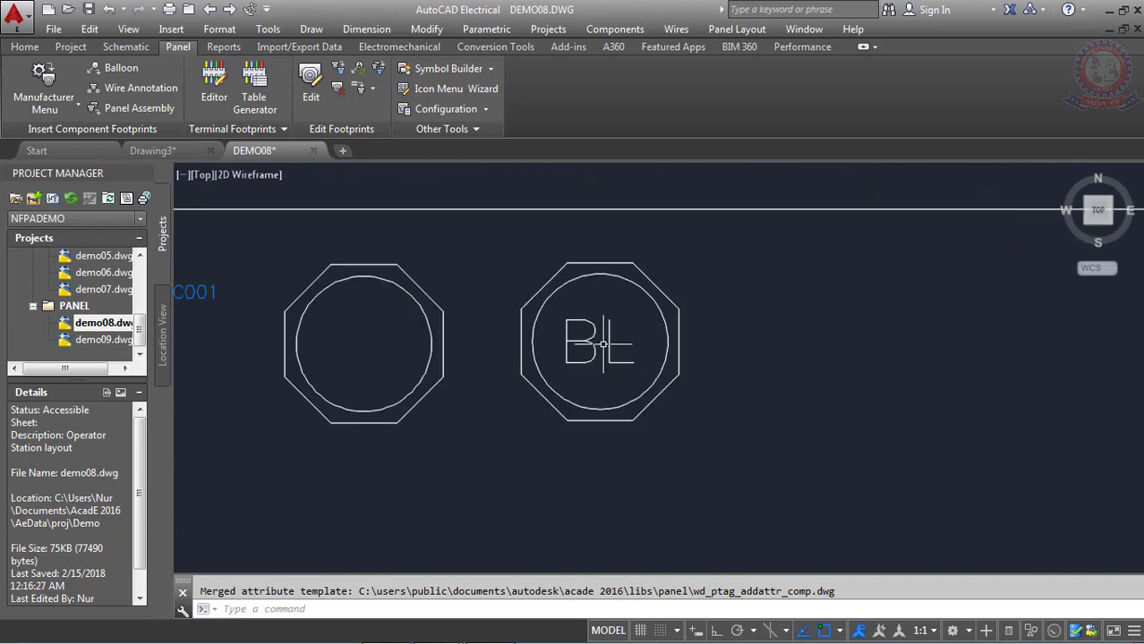
pyautogui.scroll(4, 603, 344)
pyautogui.scroll(-5, 590, 333)
pyautogui.scroll(4, 582, 269)
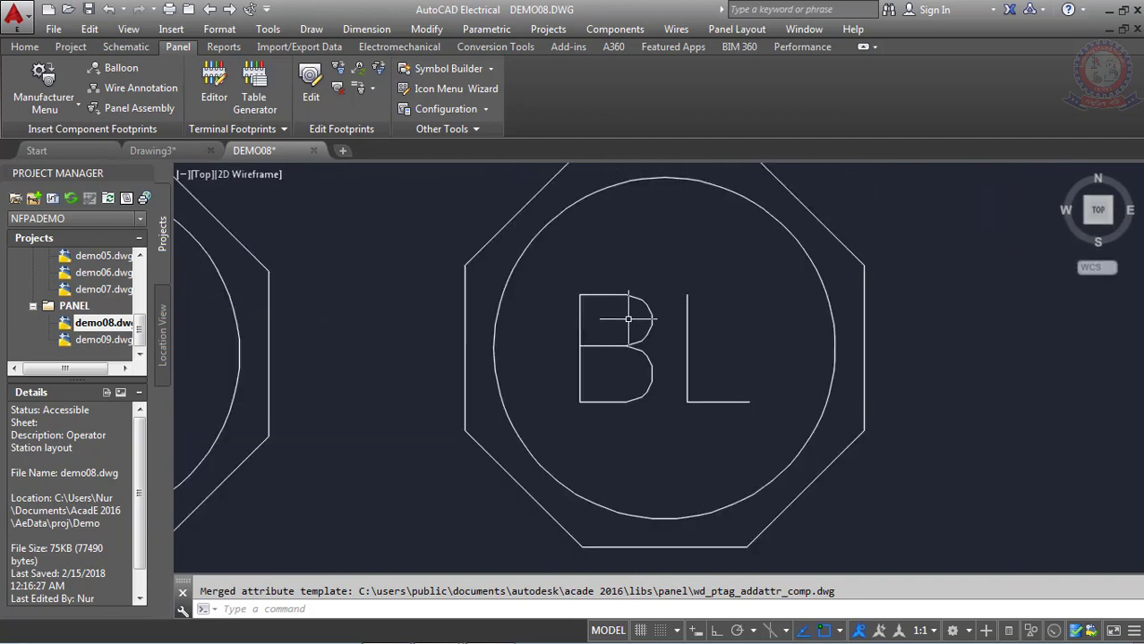
pyautogui.scroll(-3, 628, 319)
pyautogui.scroll(-2, 640, 349)
pyautogui.scroll(-2, 640, 353)
pyautogui.scroll(4, 640, 356)
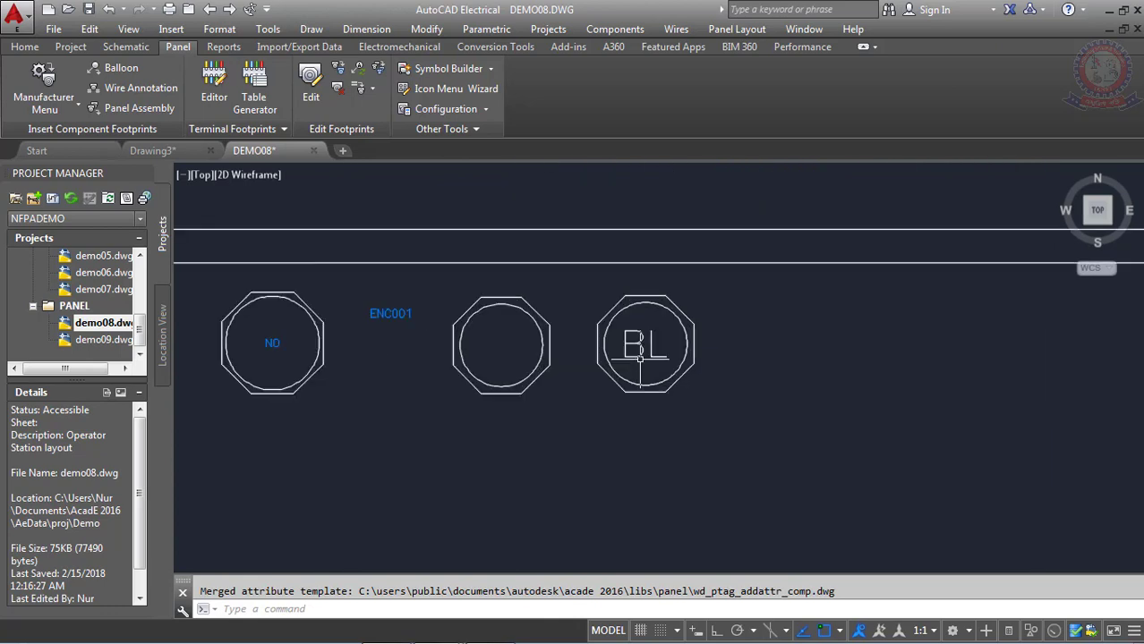
pyautogui.press('Return')
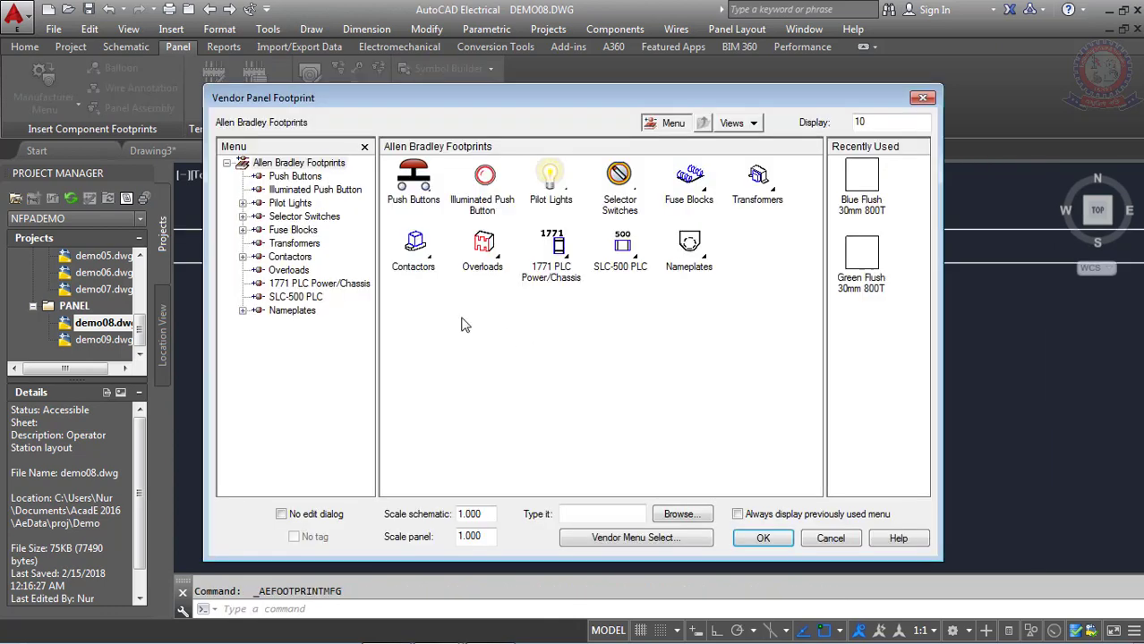
# Browse the push button, selector switch and starter footprint categories, ending at Illuminated Push Button
pyautogui.click(417, 186)
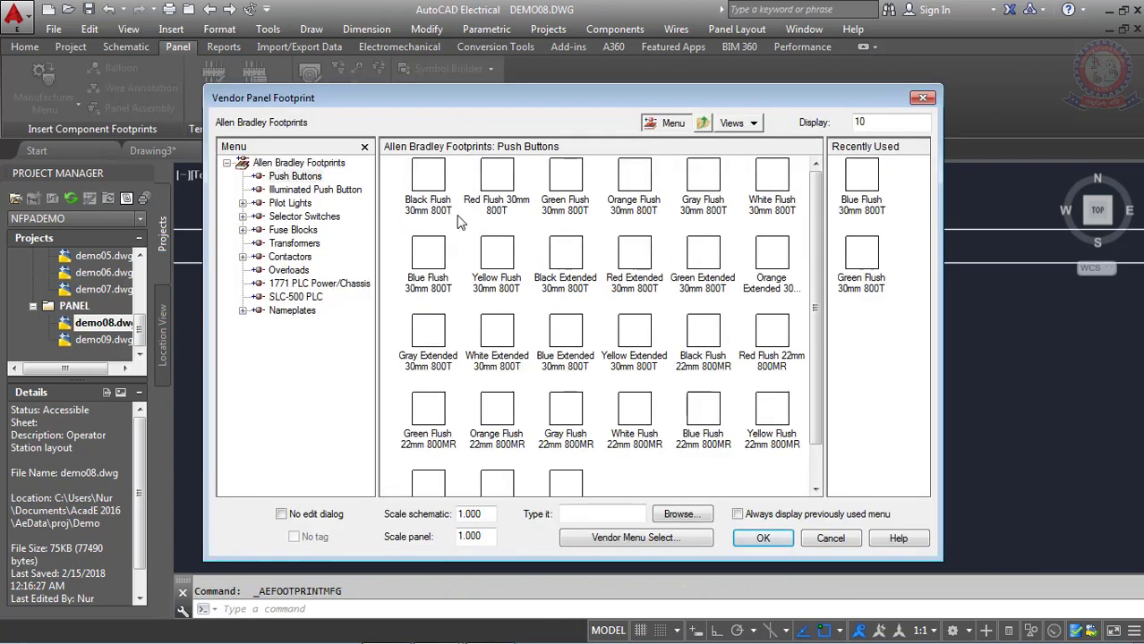
pyautogui.click(308, 164)
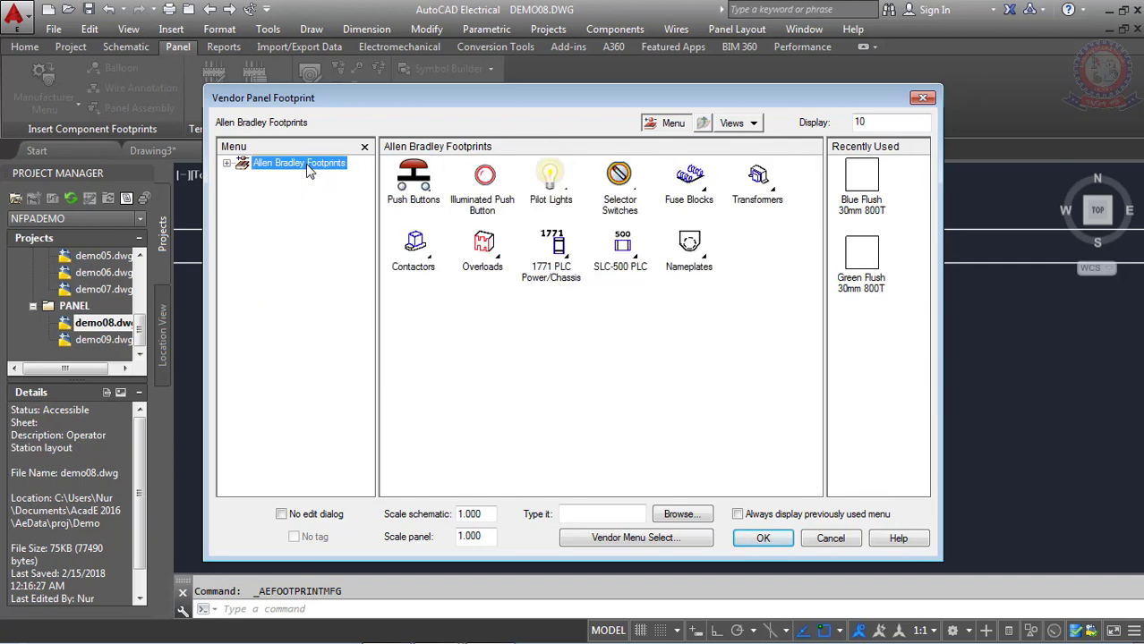
pyautogui.click(634, 188)
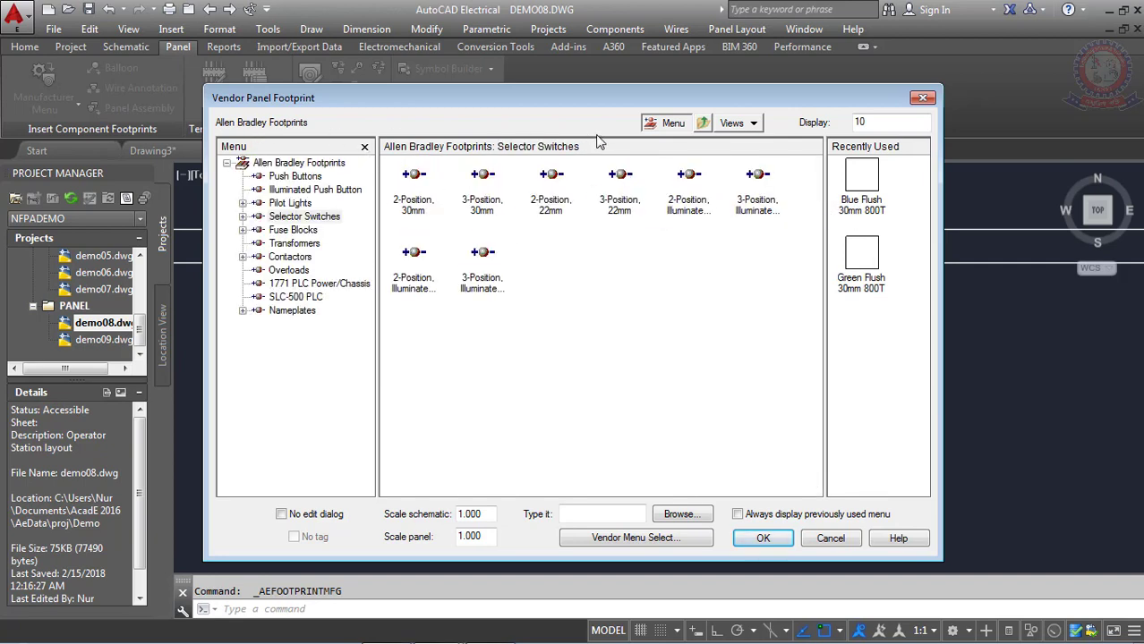
pyautogui.click(288, 165)
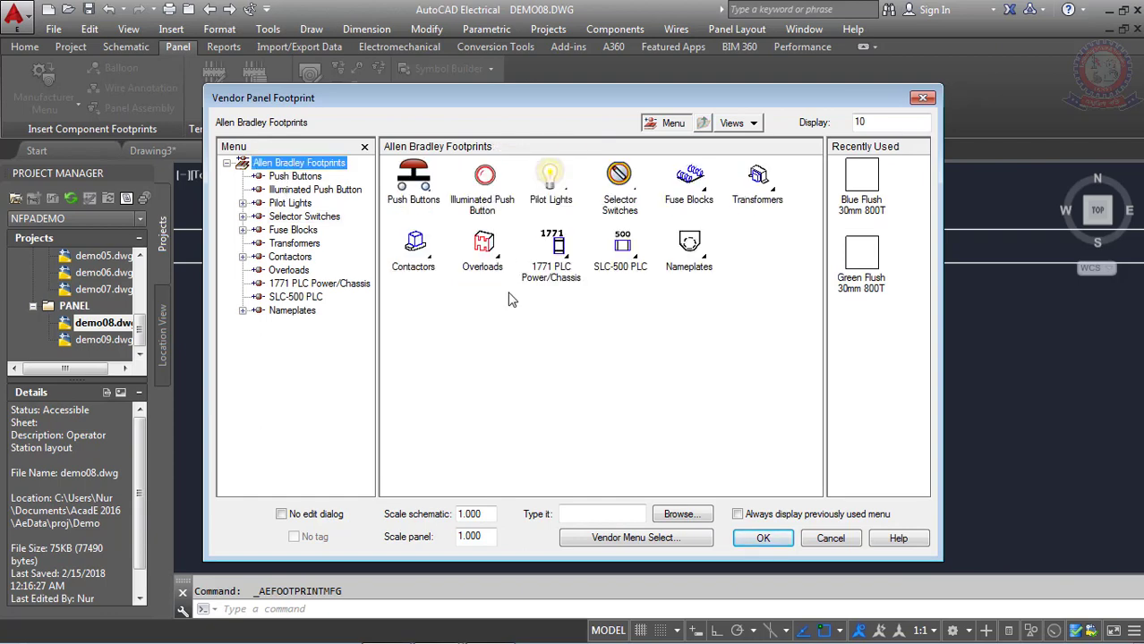
pyautogui.click(431, 251)
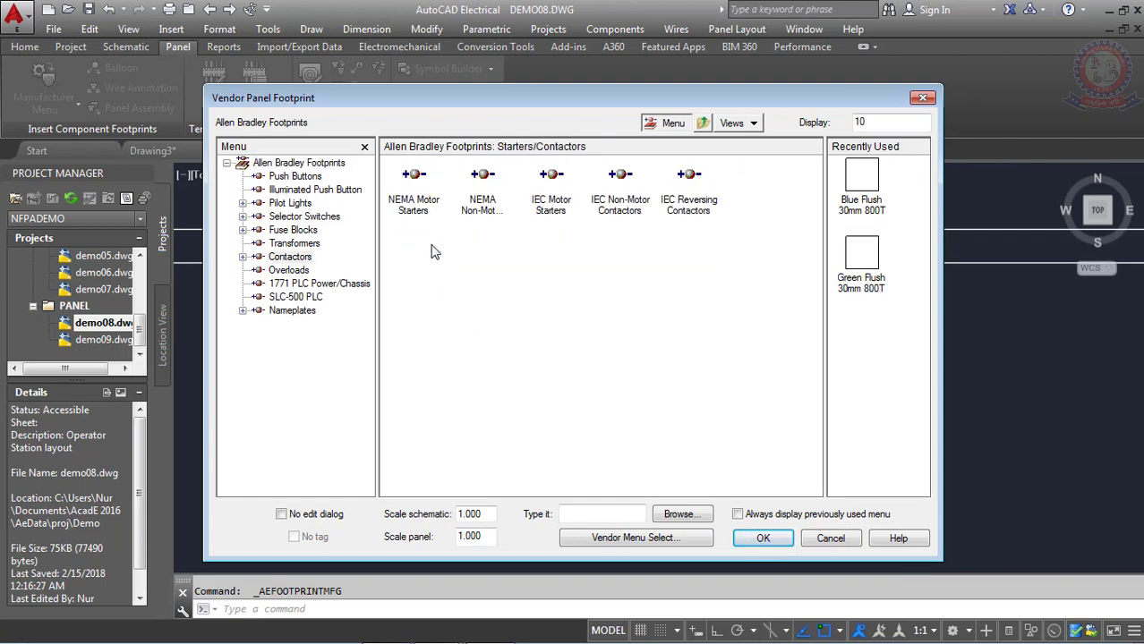
pyautogui.click(266, 167)
pyautogui.click(703, 355)
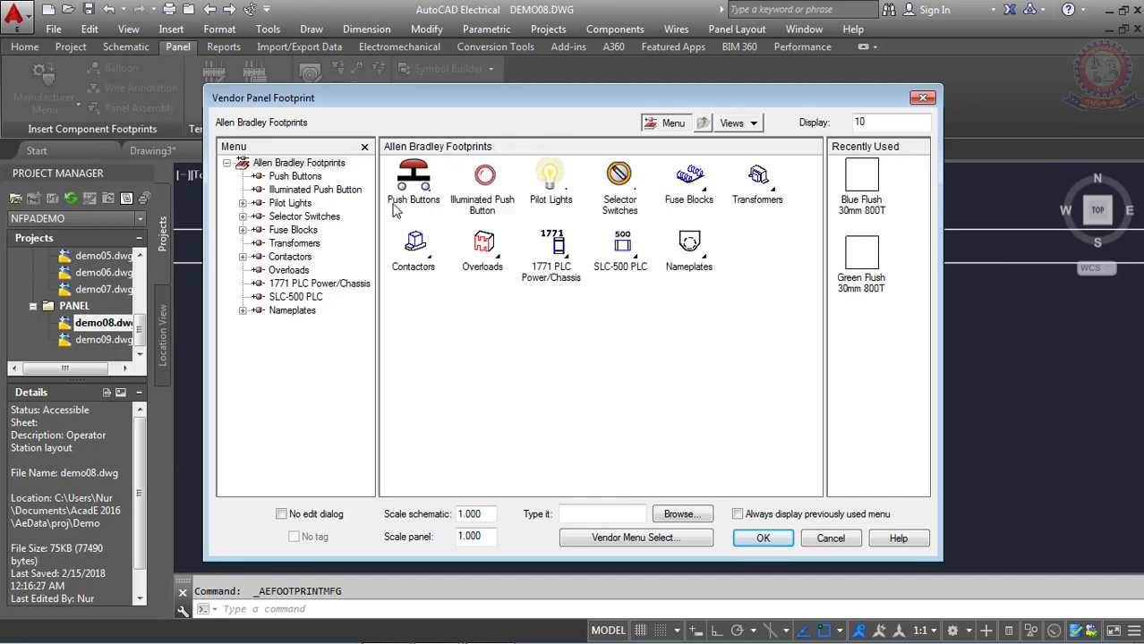
pyautogui.click(485, 182)
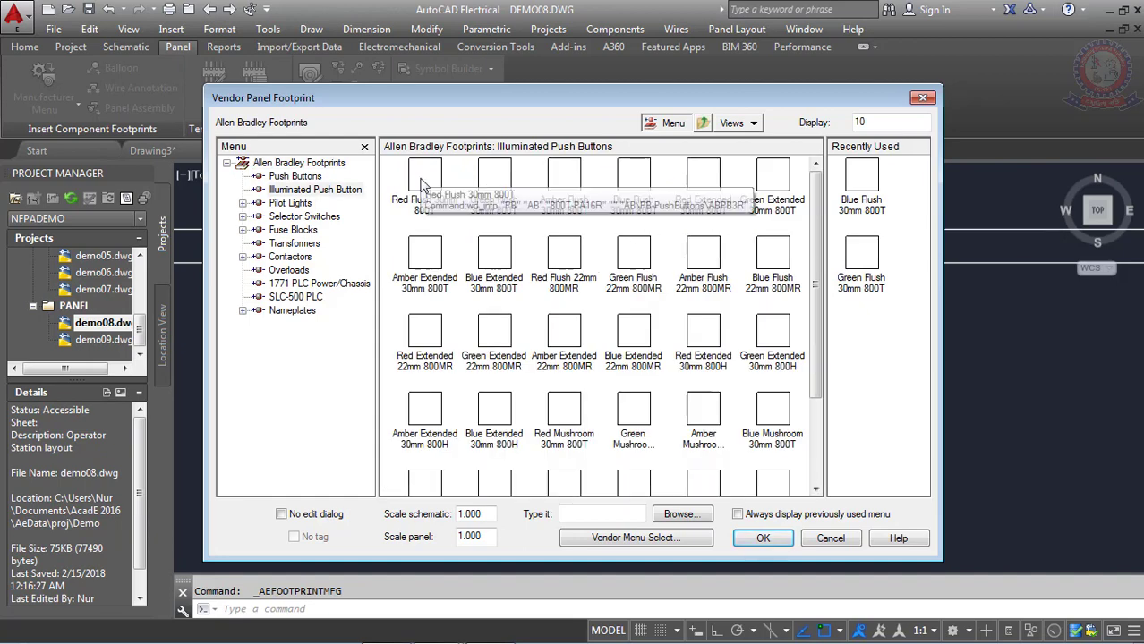
# Place the Red Flush 30mm 800T footprint right of BL, confirm it, and zoom out to review
pyautogui.doubleClick(421, 193)
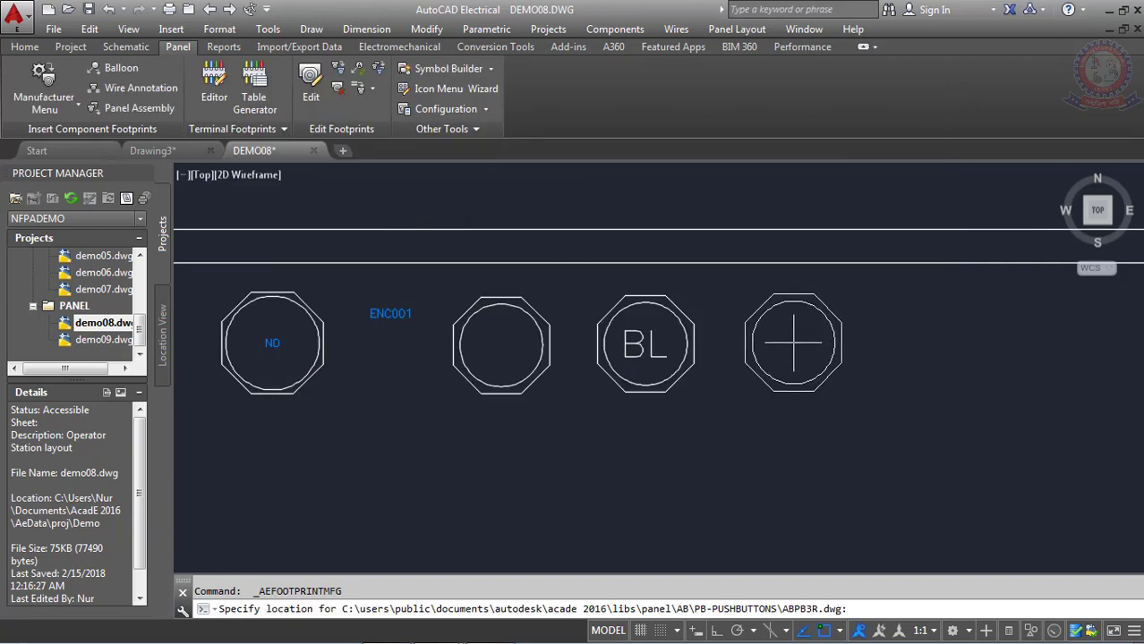
pyautogui.click(793, 345)
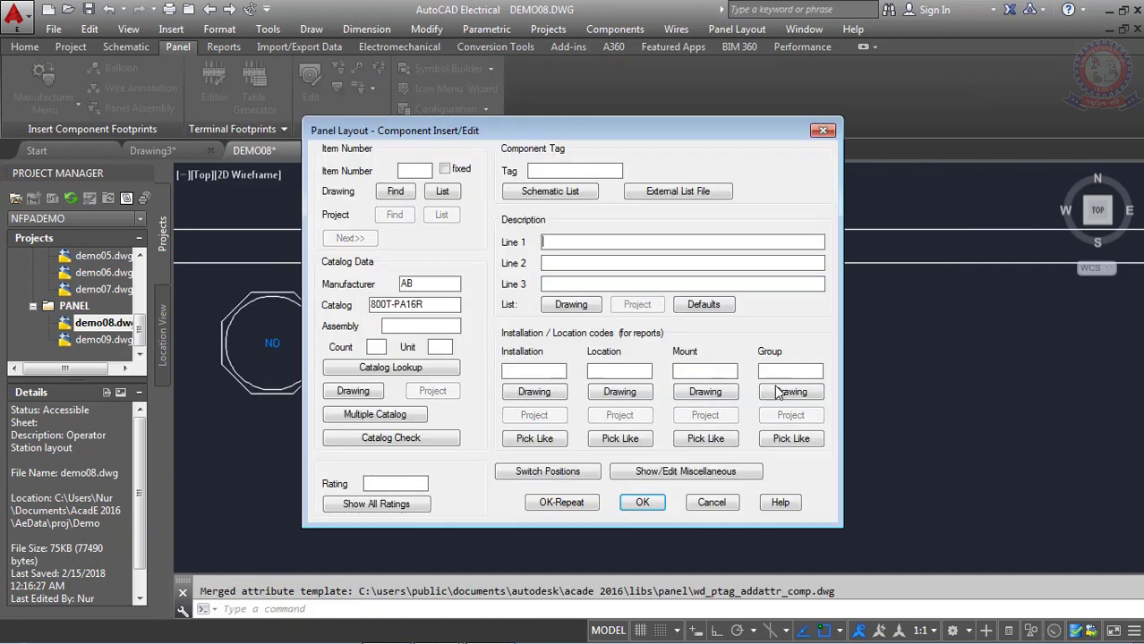
pyautogui.click(643, 504)
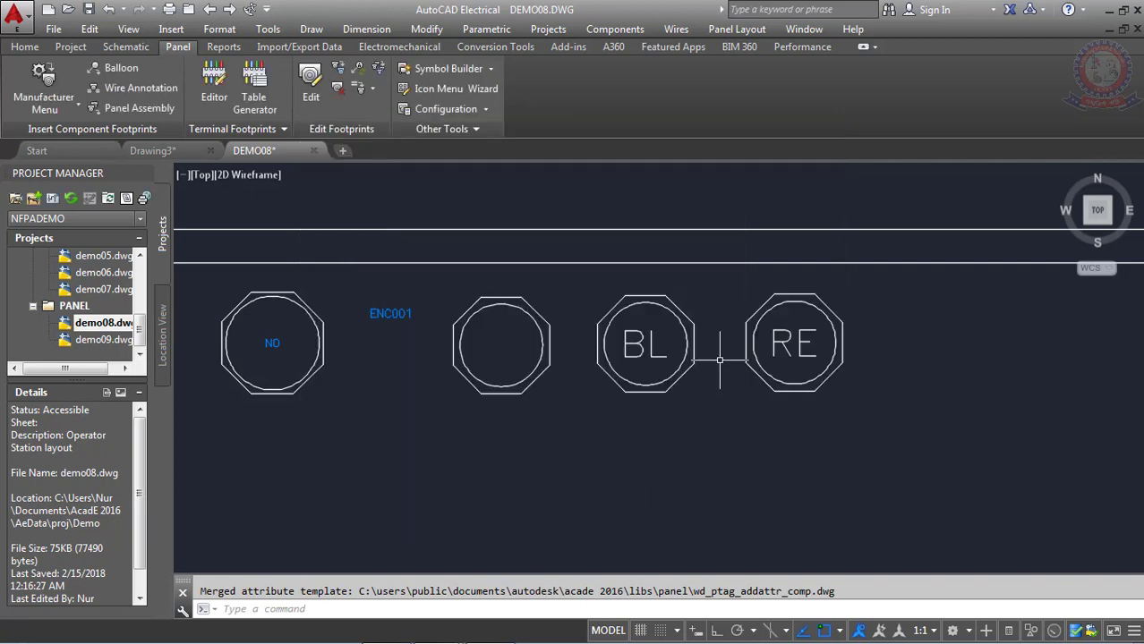
pyautogui.scroll(-3, 733, 270)
pyautogui.scroll(4, 440, 333)
pyautogui.scroll(2, 443, 327)
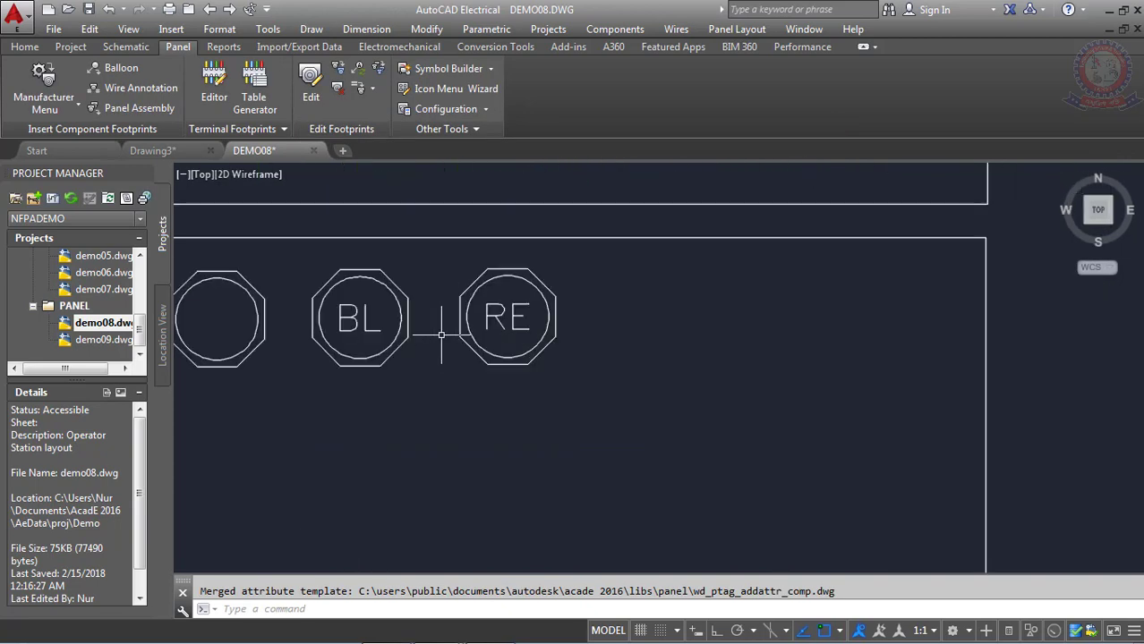
pyautogui.scroll(3, 446, 322)
pyautogui.scroll(1, 426, 333)
pyautogui.moveTo(426, 333); pyautogui.dragTo(550, 357, button='middle')
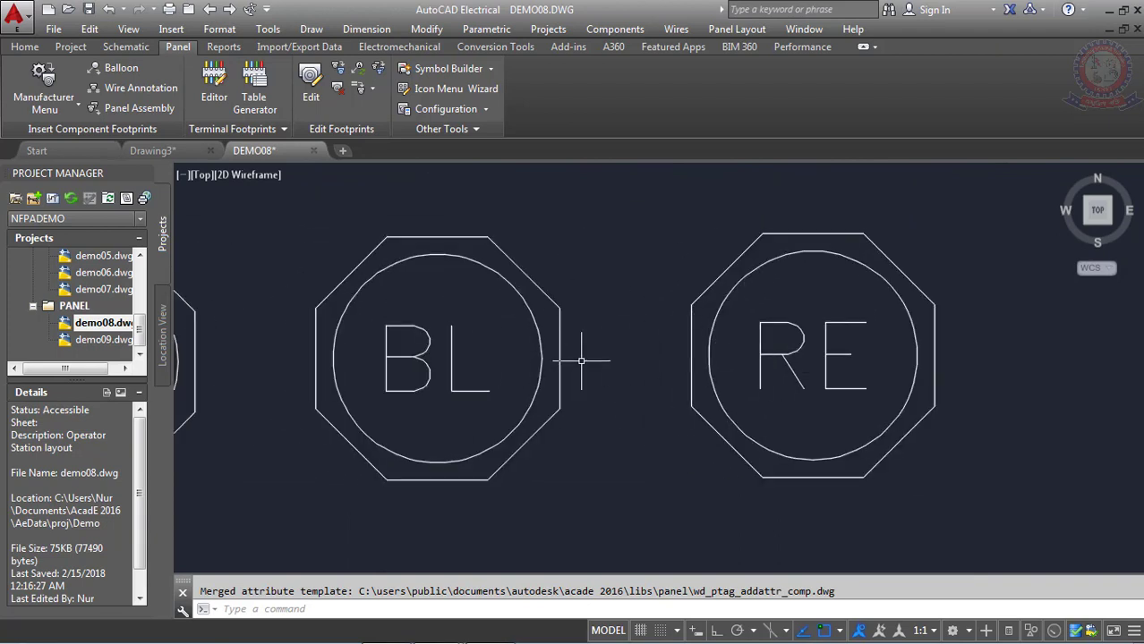
pyautogui.scroll(-3, 586, 367)
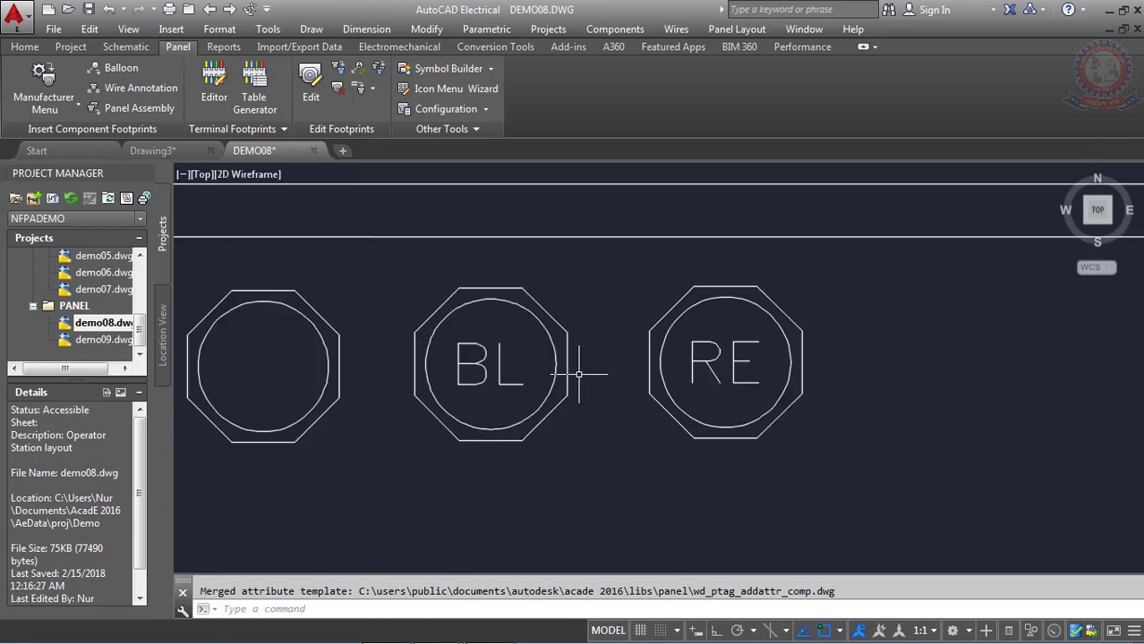
pyautogui.scroll(-1, 582, 369)
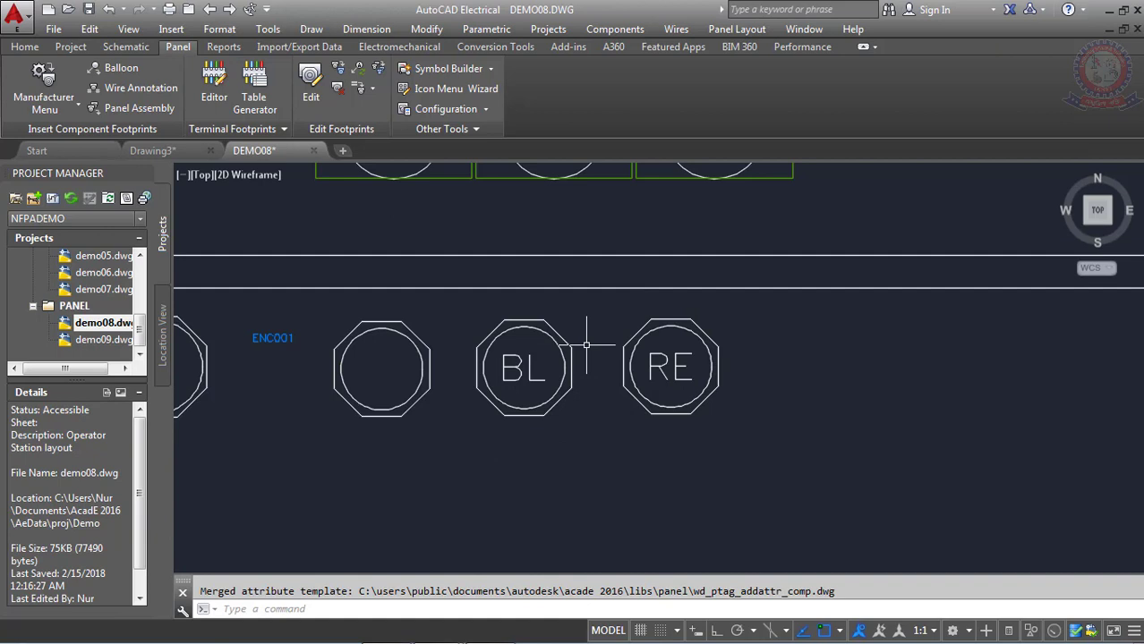
pyautogui.scroll(-2, 584, 340)
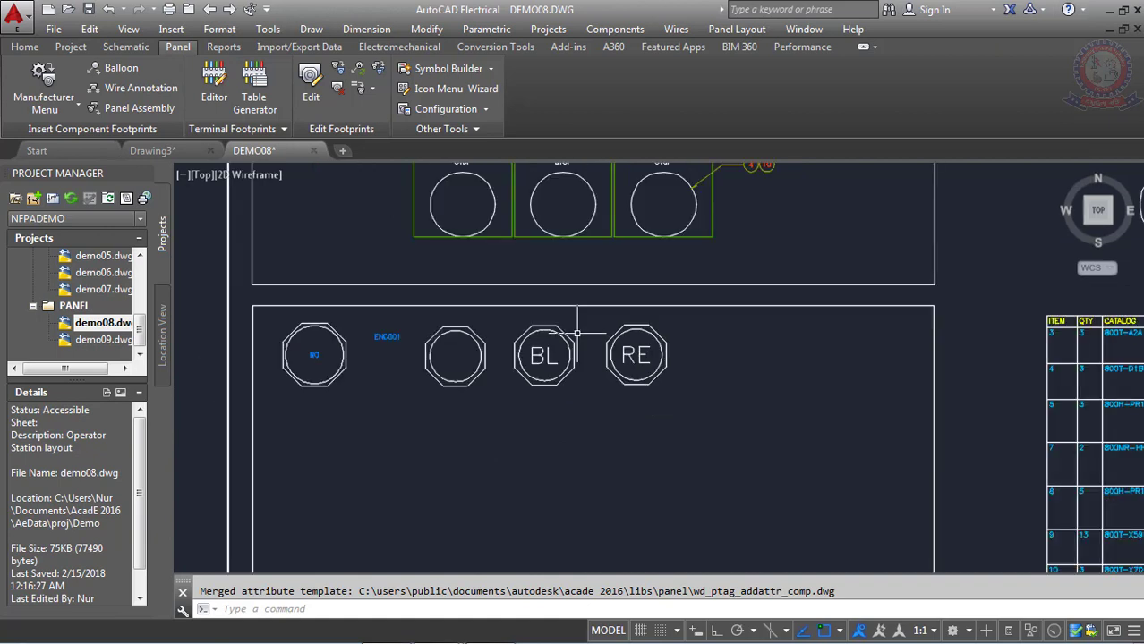